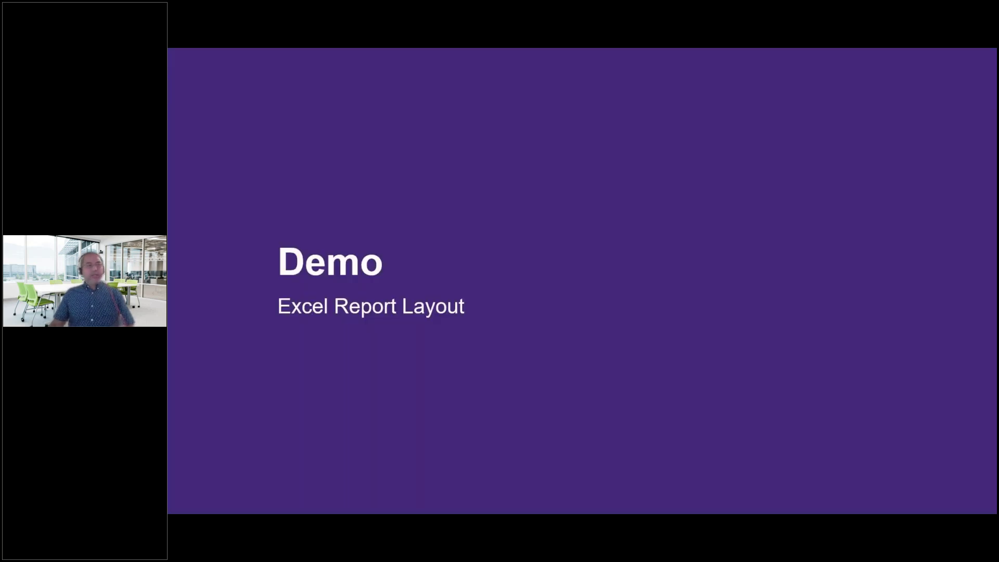
Step: Switch to the Business Central browser window
key(alt+Tab)
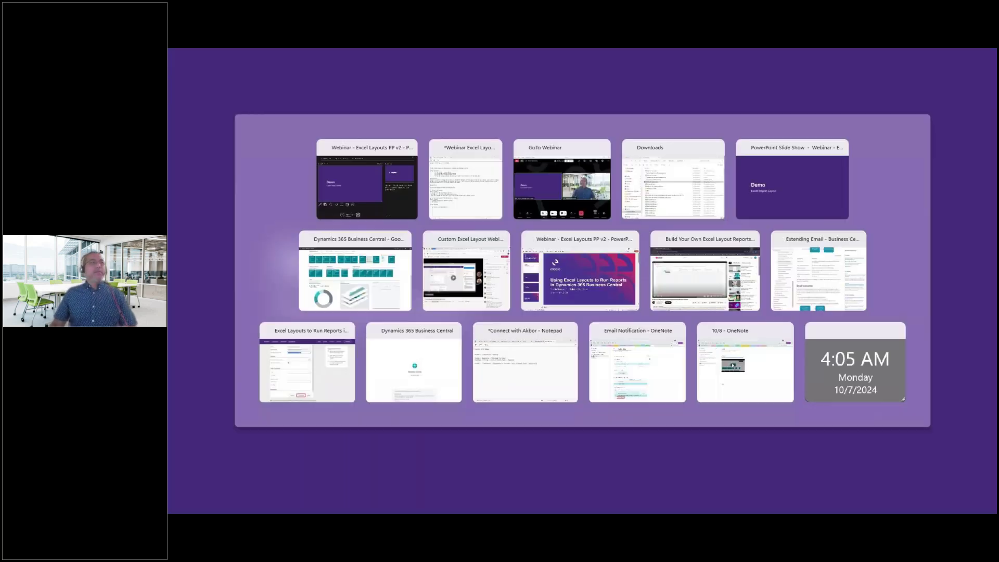
key(alt+Tab)
key(alt+Tab)
key(alt+Tab)
key(alt+Tab)
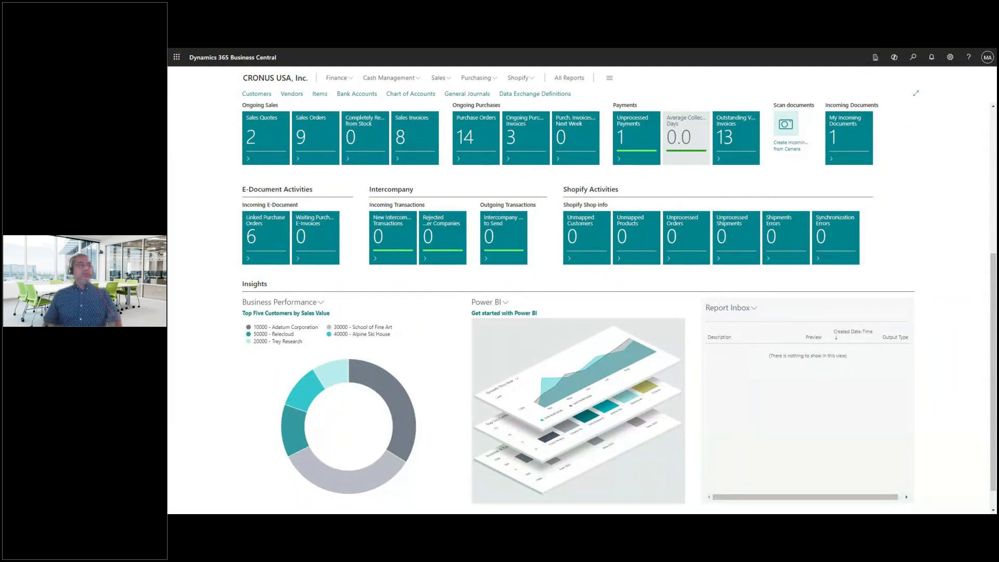
scroll(976, 193, up, 5)
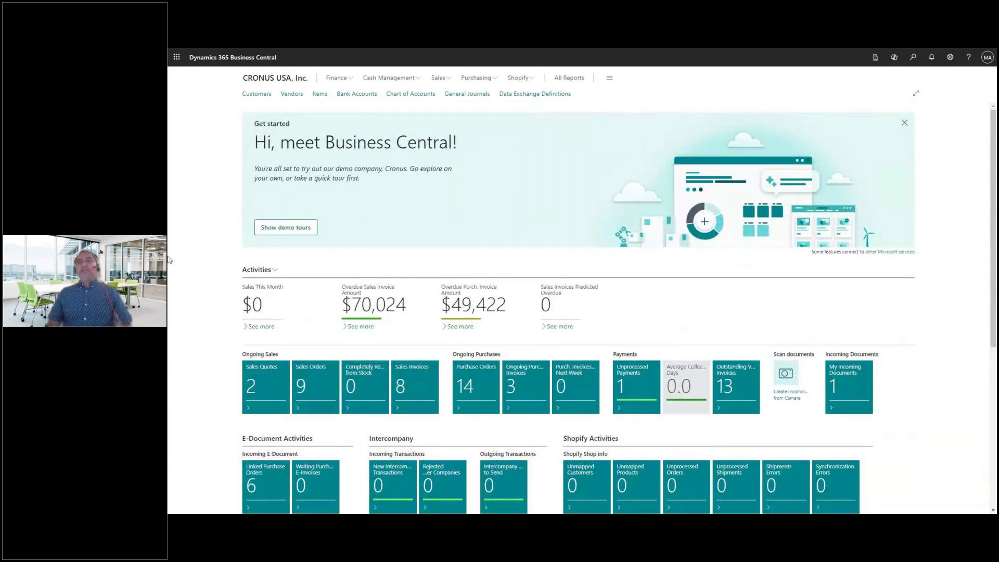
Step: Search Tell Me for 'customer top' and open the Customer - Top 10 List report
click(914, 58)
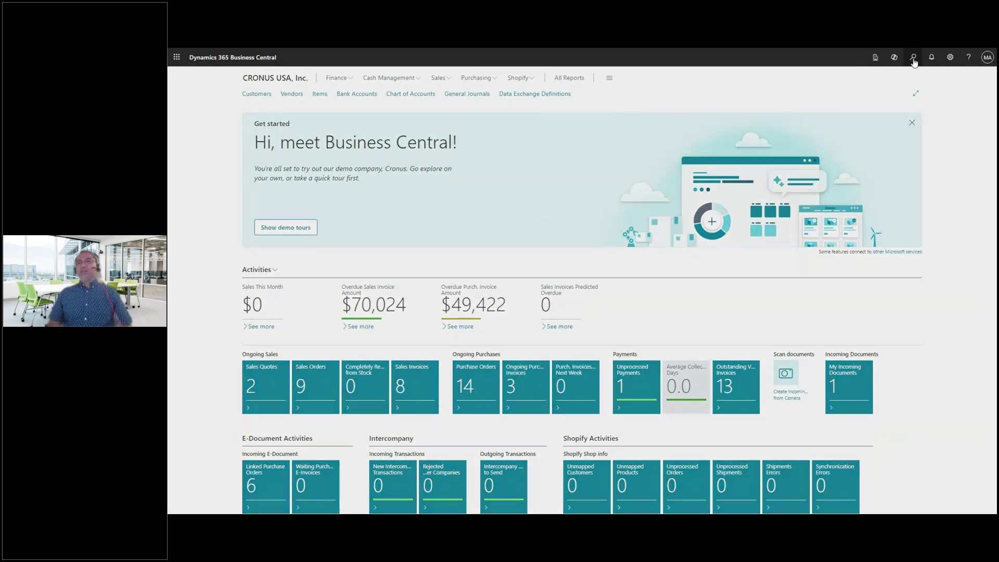
text(cua)
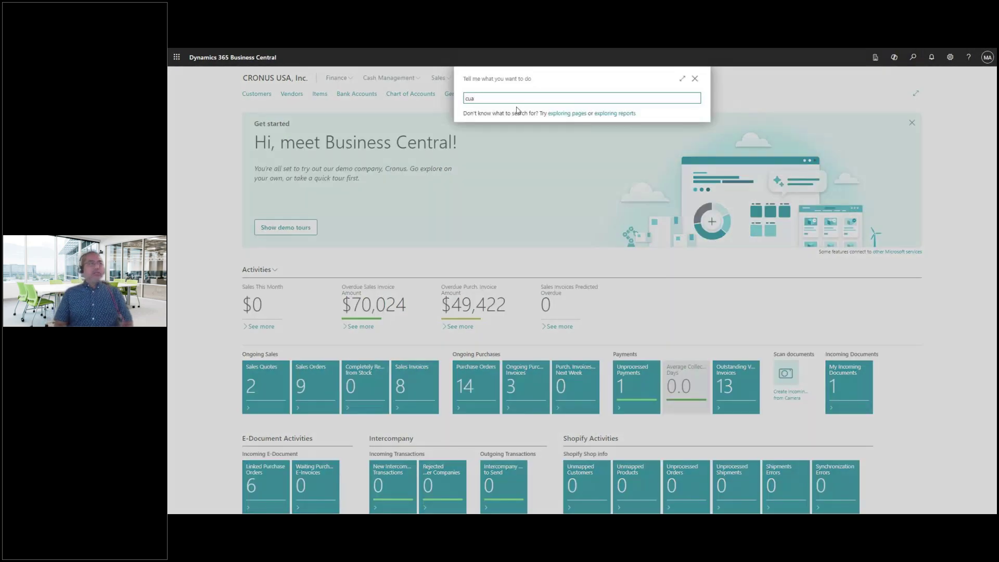
key(BackSpace)
text(stomer)
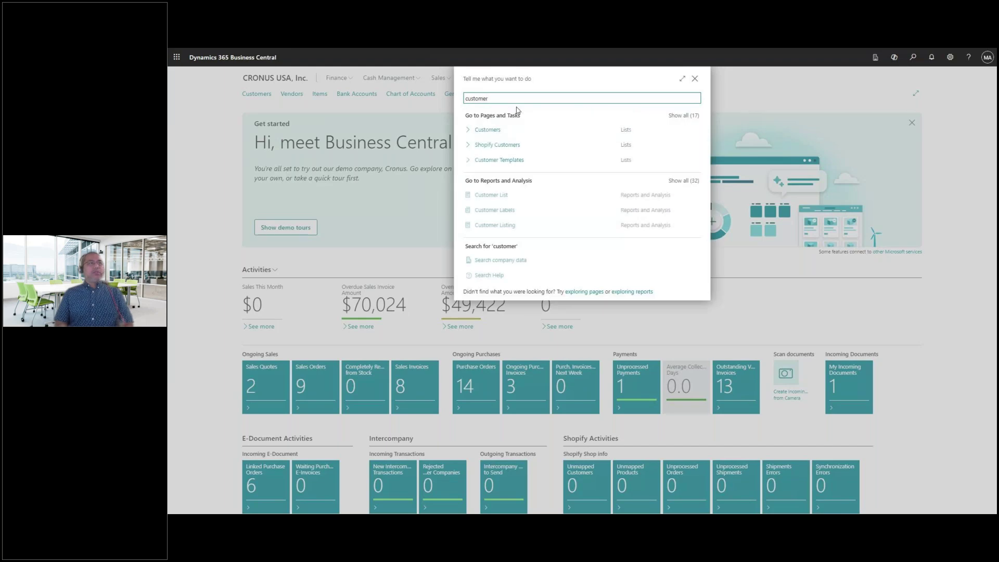
text( 1)
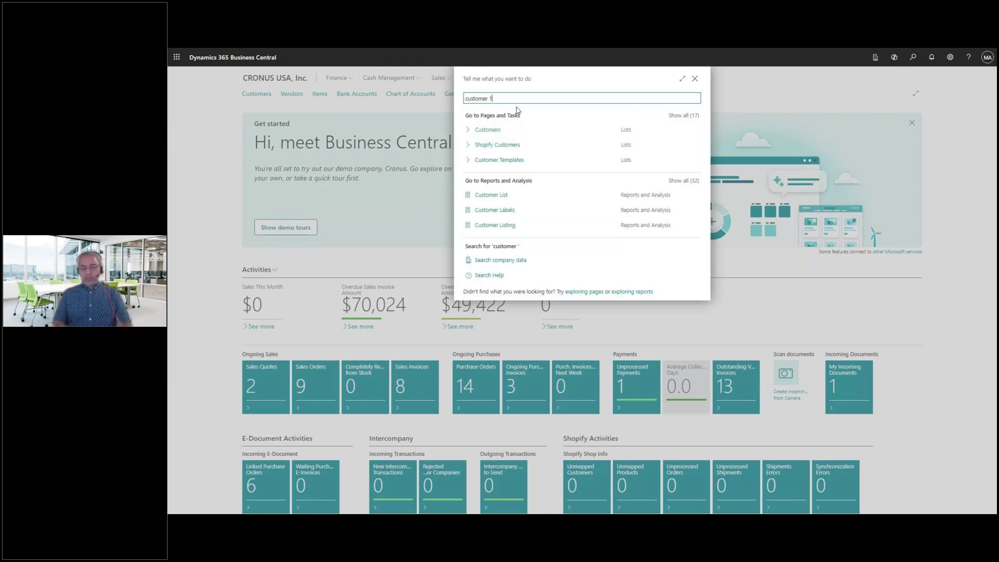
text(top)
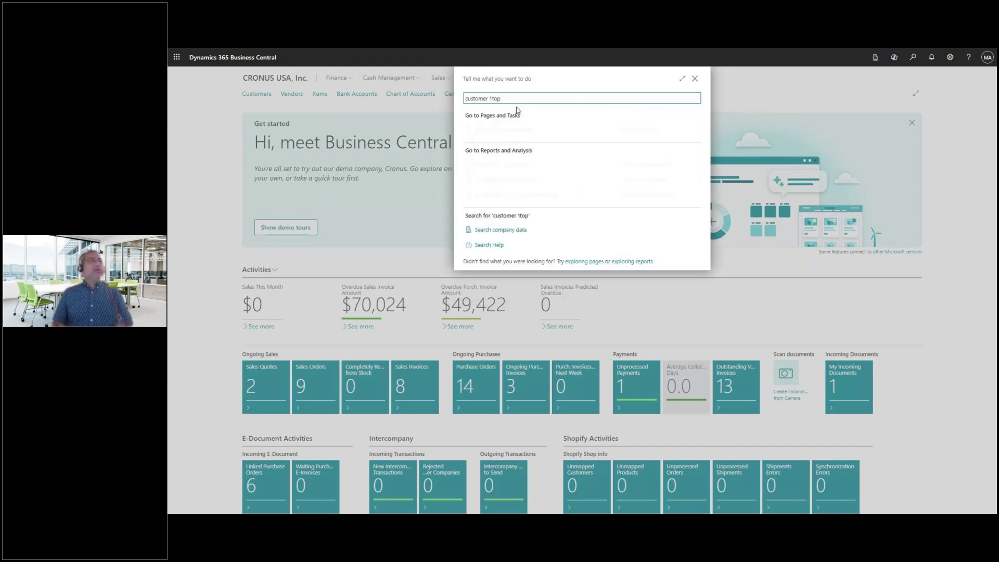
key(Left)
key(Left)
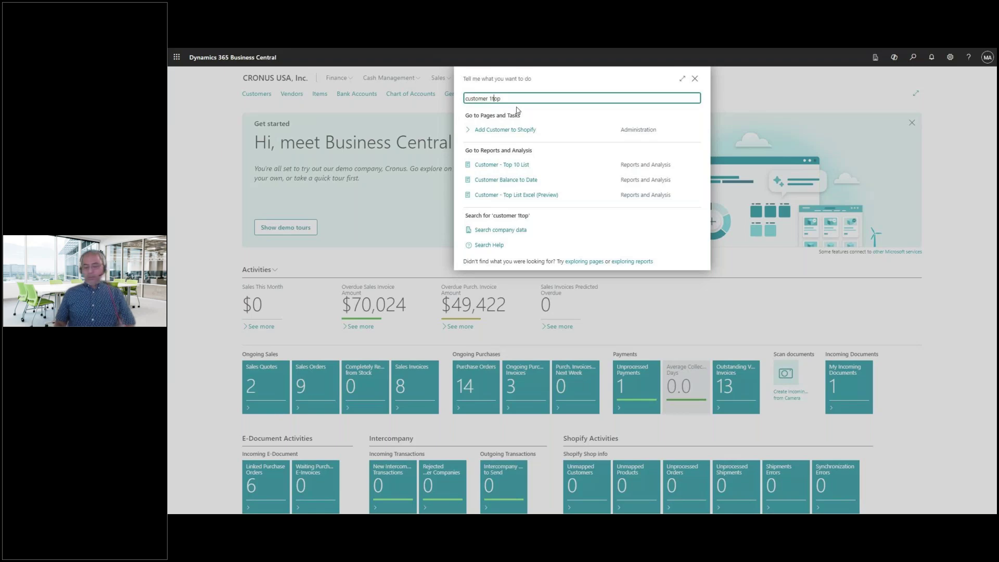
key(Left)
key(BackSpace)
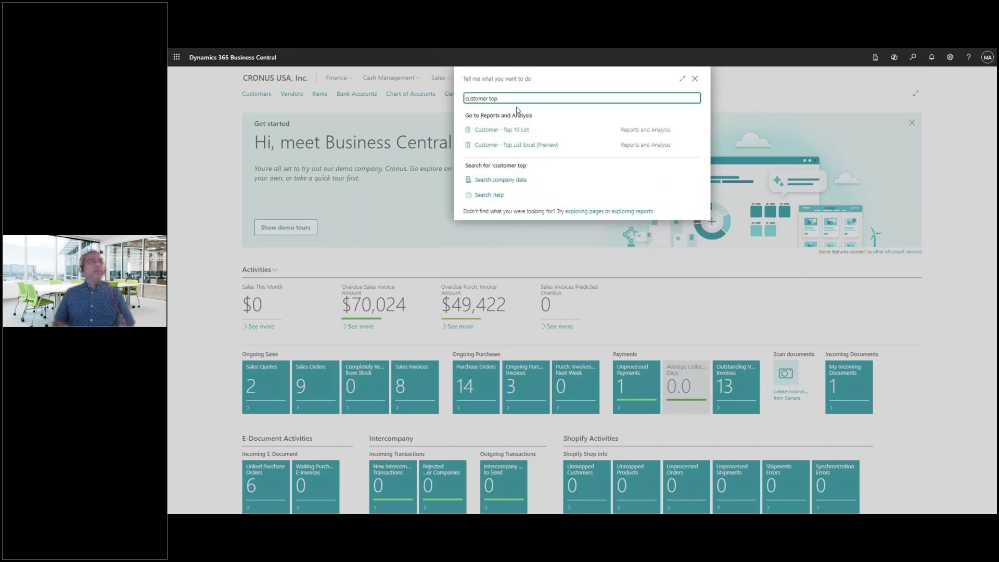
click(513, 130)
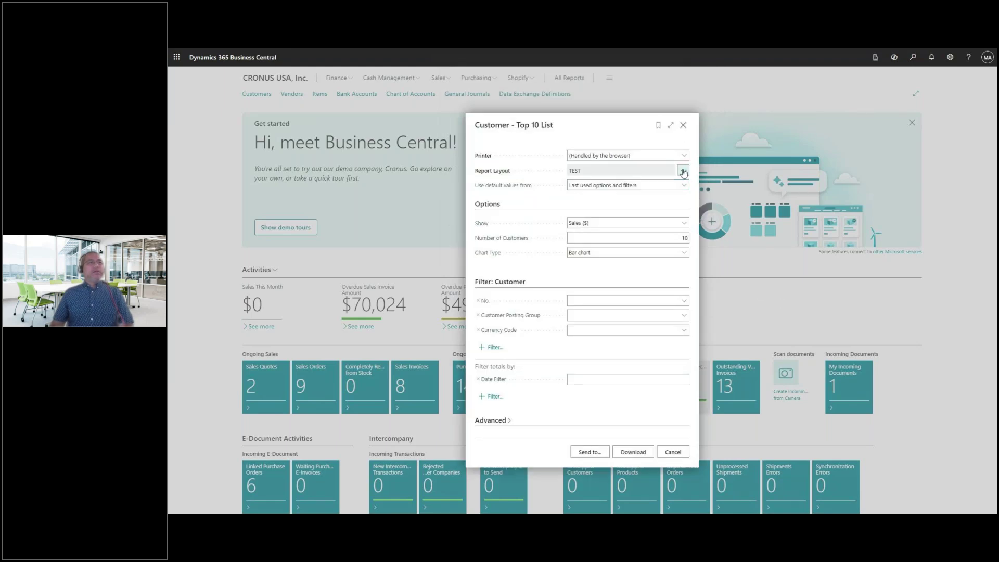
Step: Pick the TEST Excel layout, view its Edit Info without saving, then close the request page
click(682, 172)
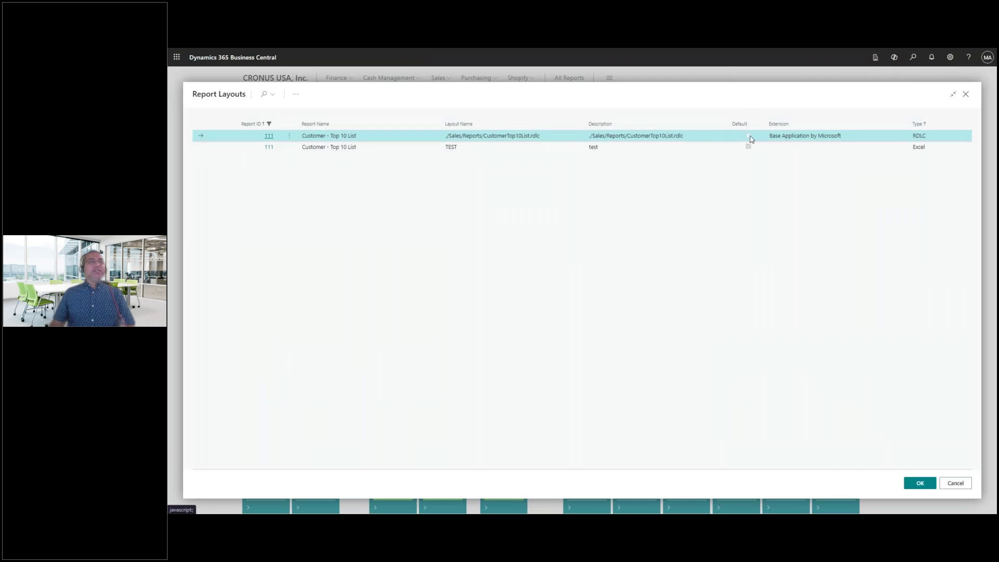
click(453, 148)
click(296, 94)
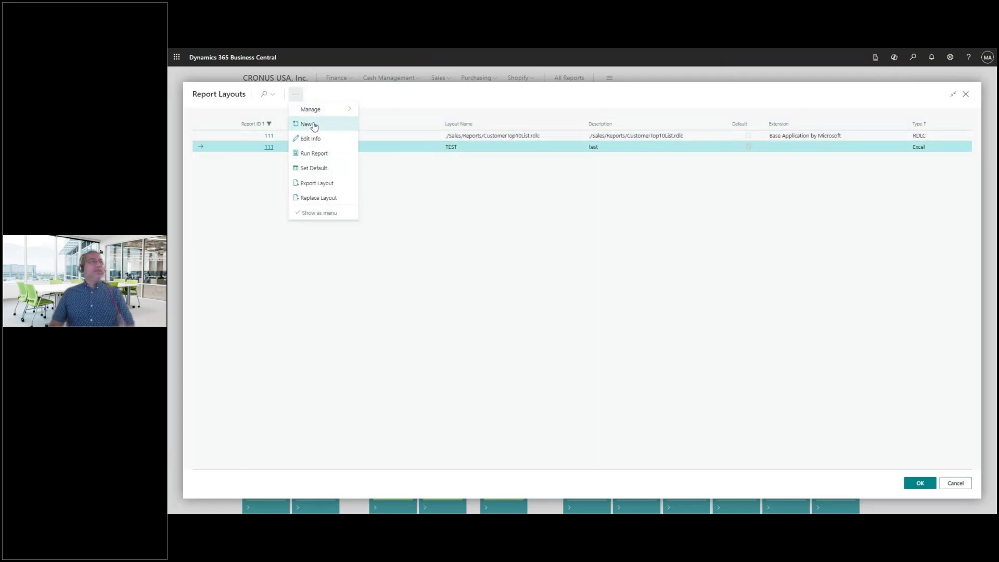
click(742, 154)
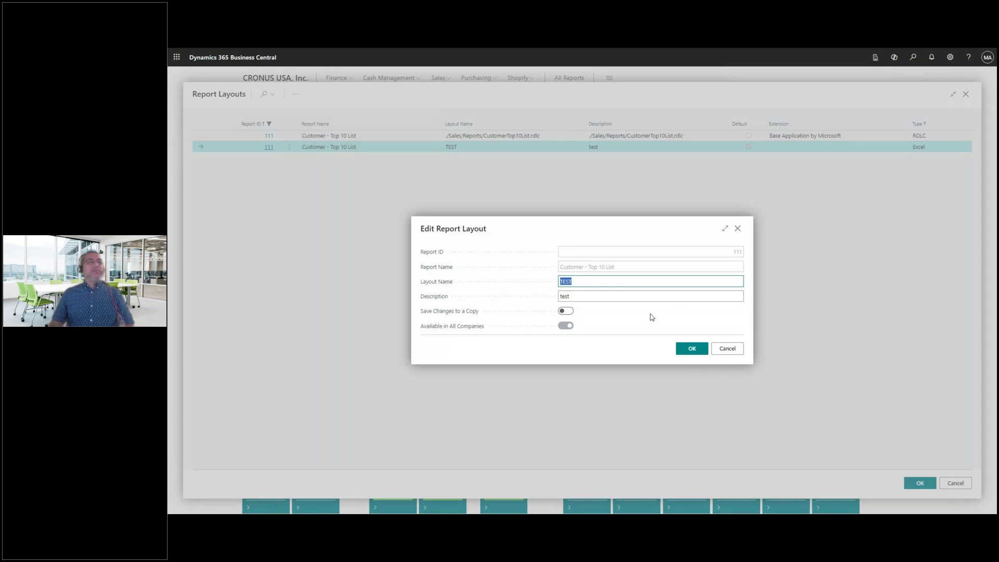
click(716, 347)
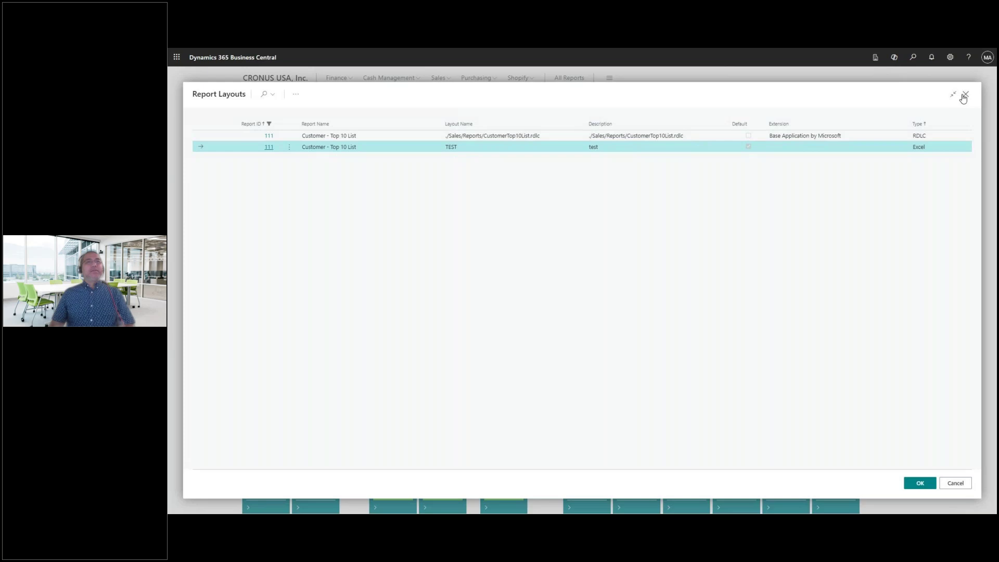
click(964, 96)
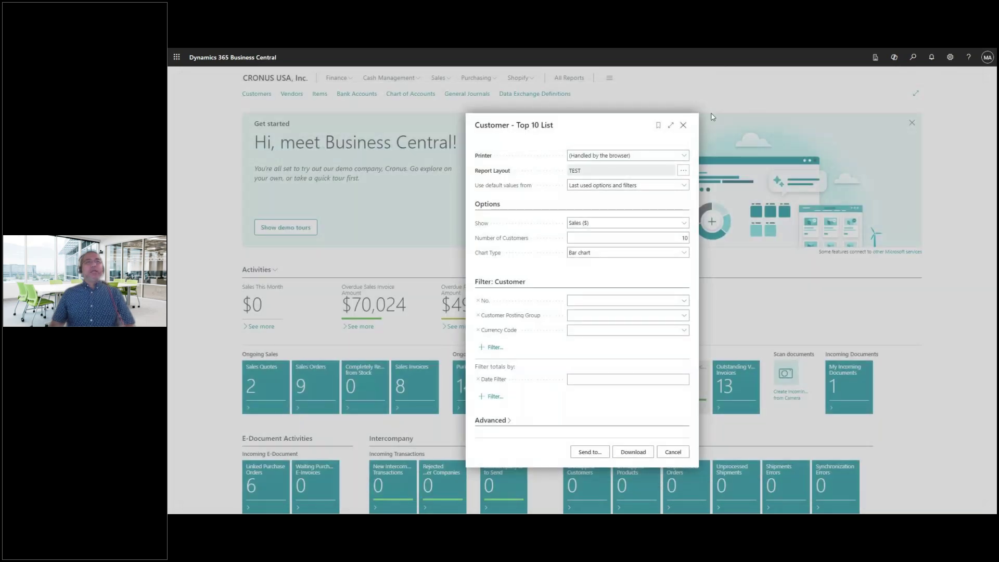
key(Escape)
Step: Open Report Layouts filtered to 111, try changing its default layout, and return home
scroll(913, 63, down, 5)
click(913, 57)
text(report layou)
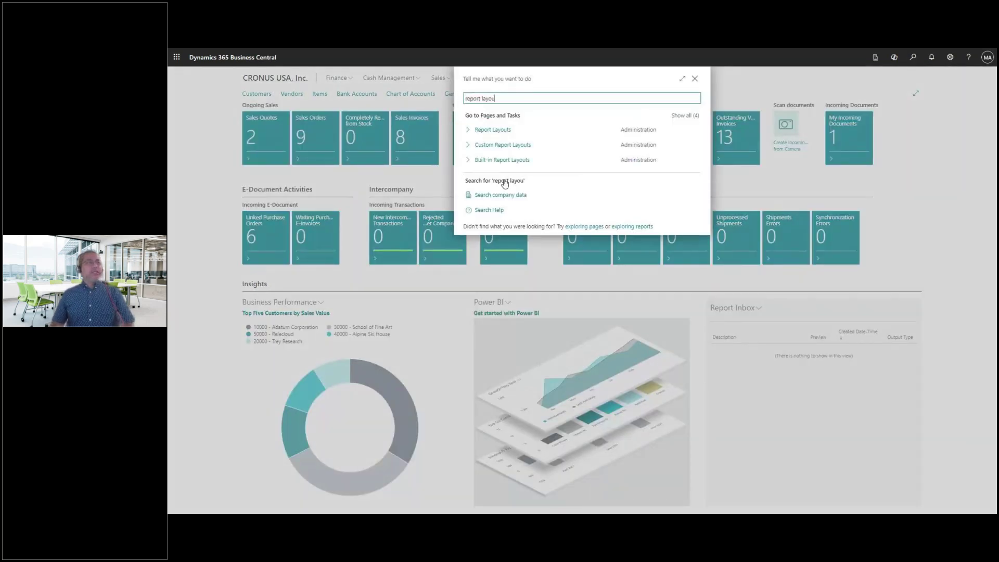
click(488, 131)
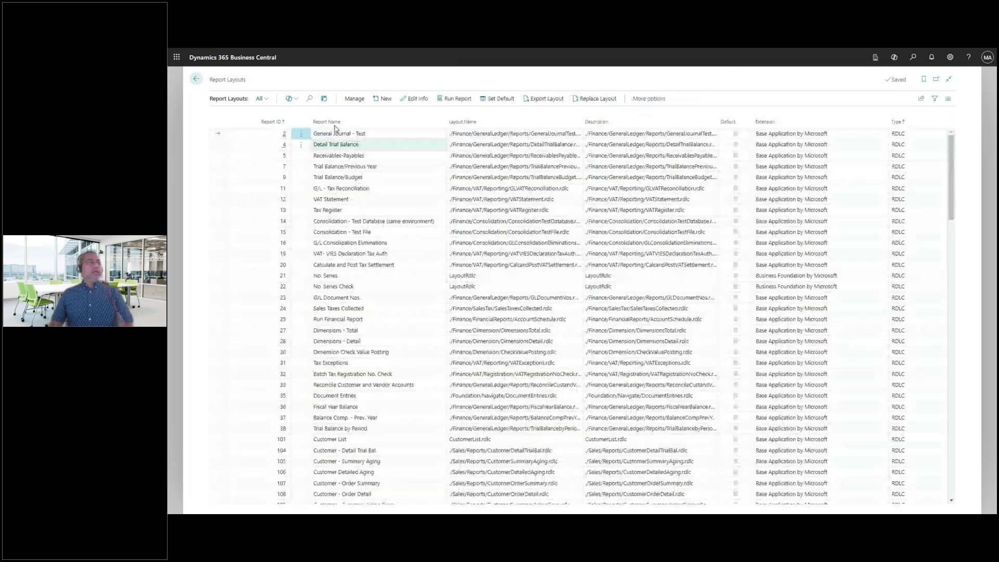
click(310, 99)
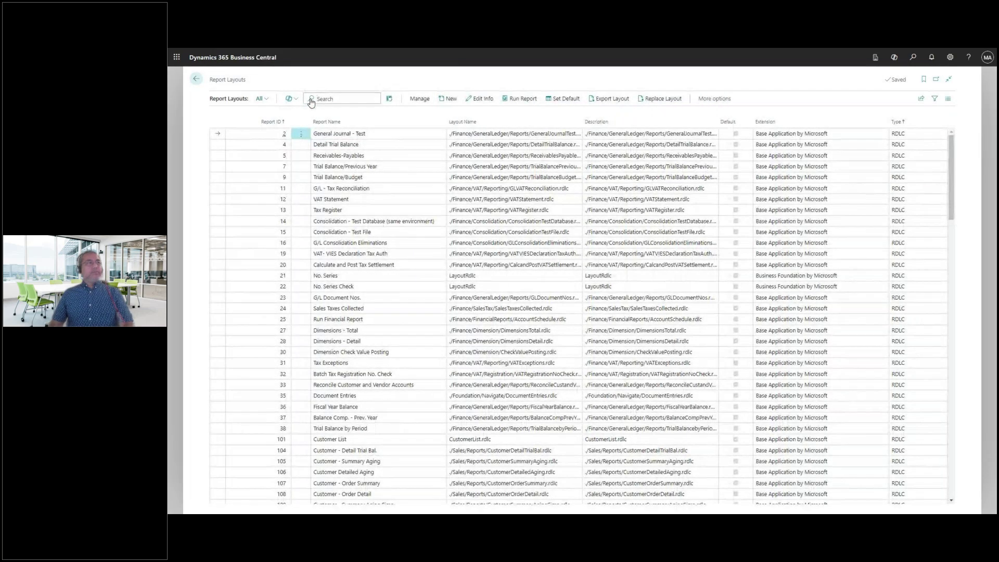
text(11)
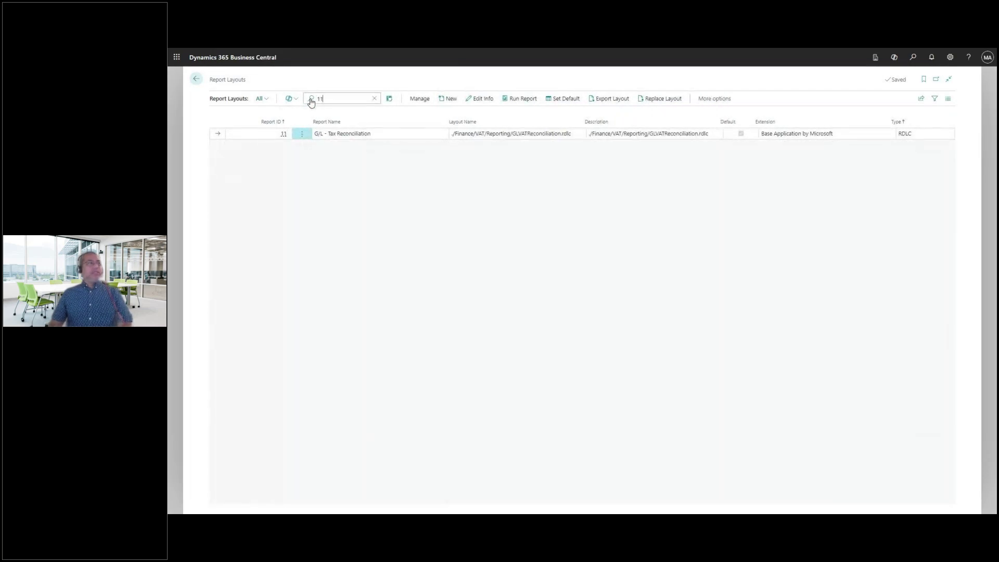
text(1)
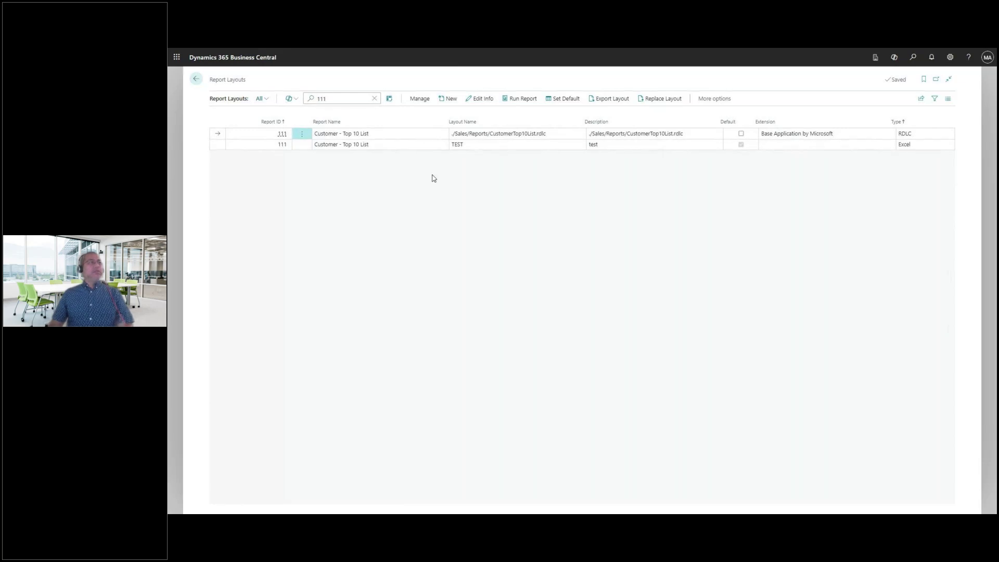
click(741, 133)
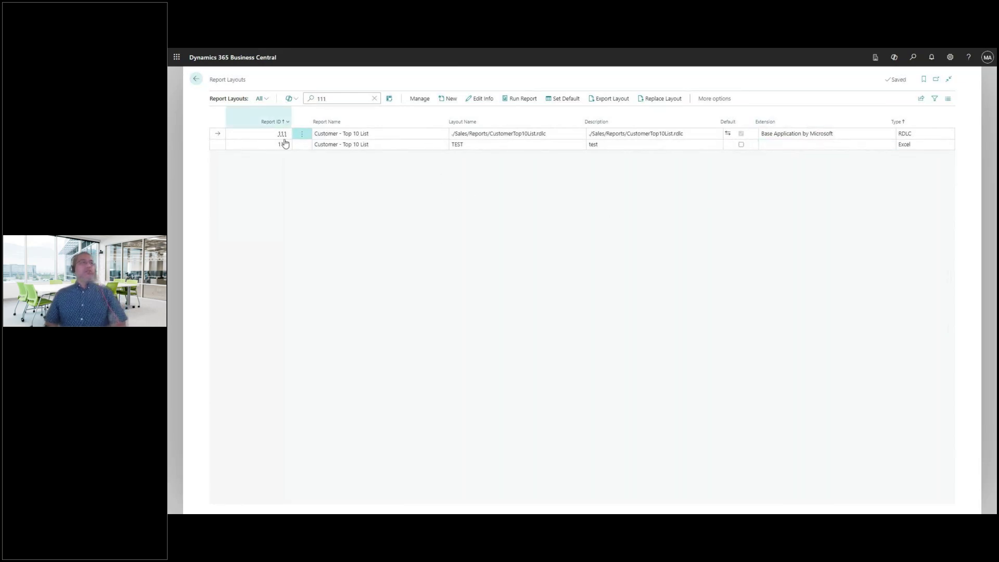
click(196, 80)
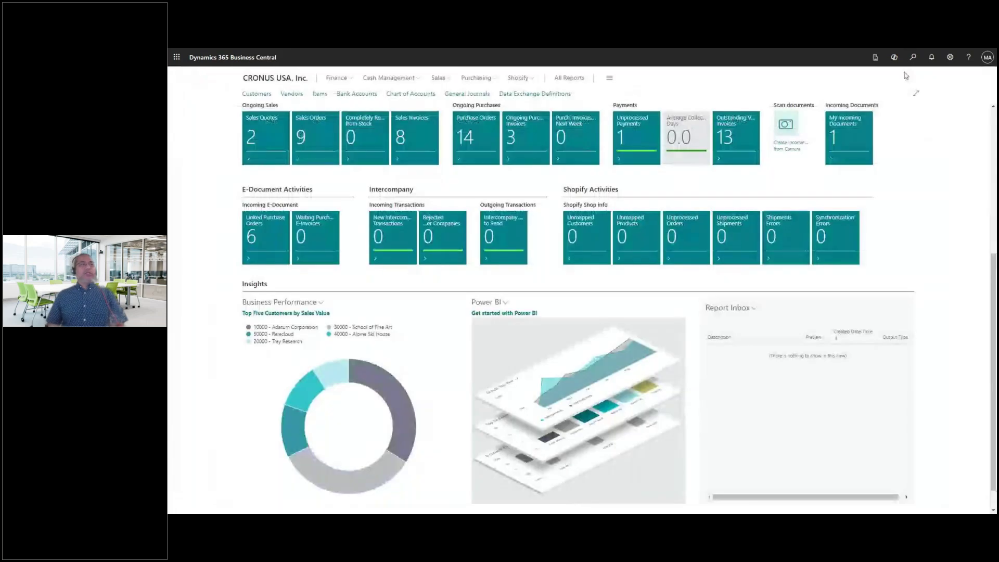
Step: Reopen Report Layouts, filter it again by 111, and go back to the home page
click(912, 58)
text(rep)
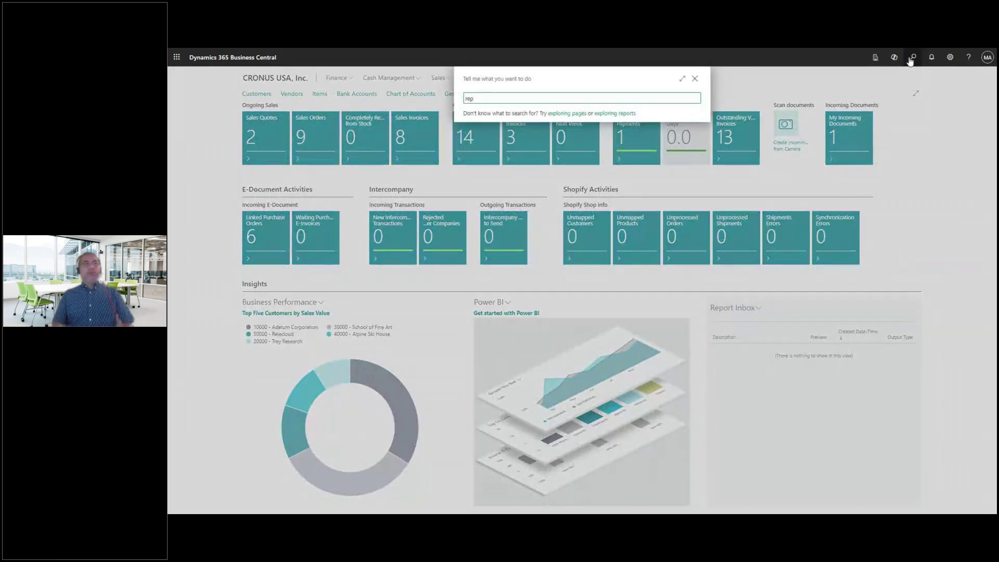
text(ort)
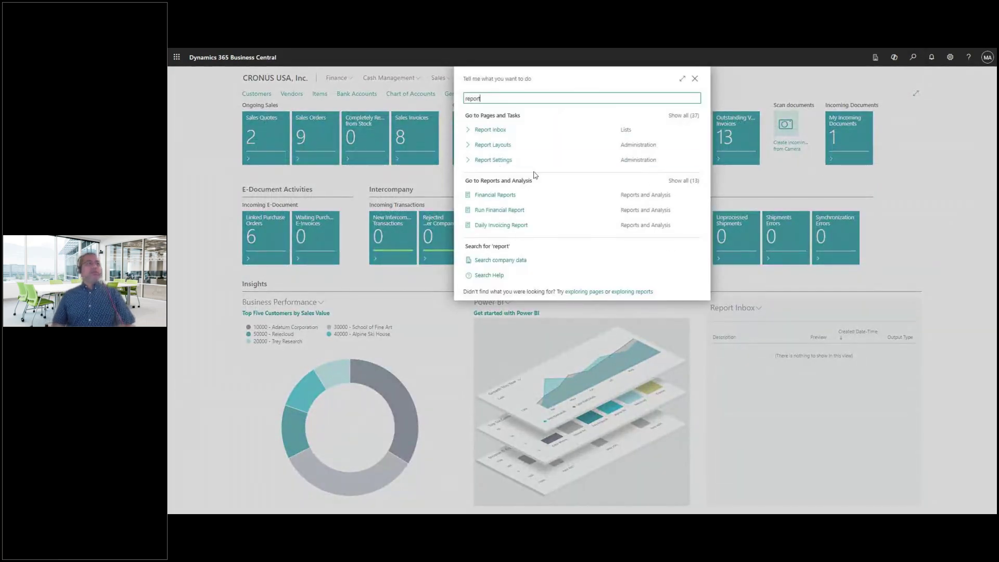
click(492, 145)
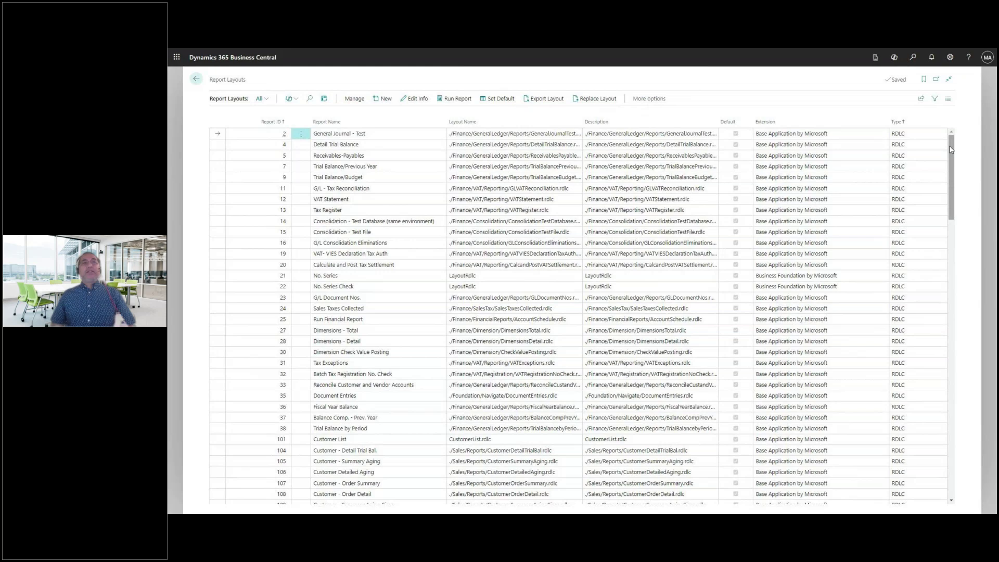
drag(949, 150, 953, 155)
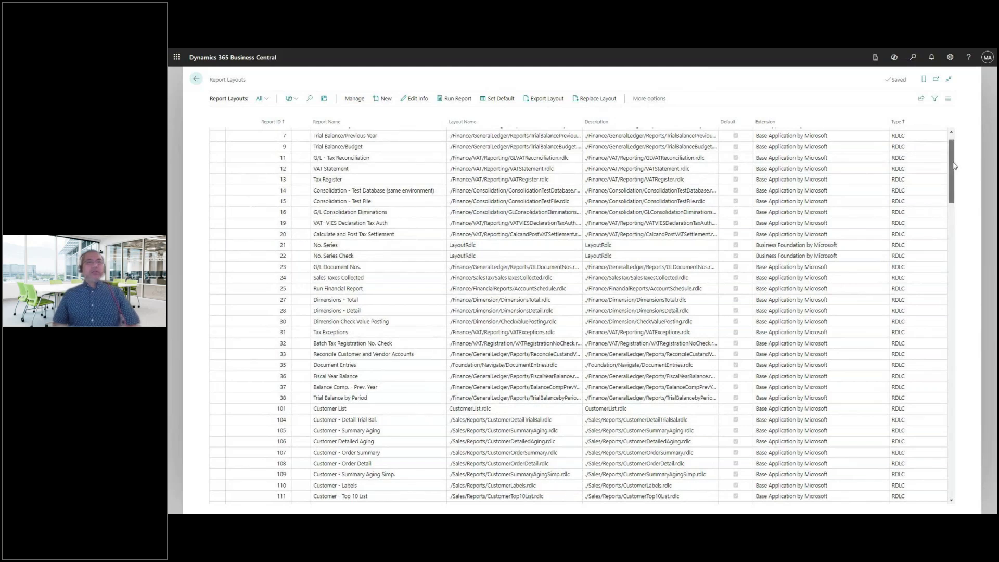
click(311, 99)
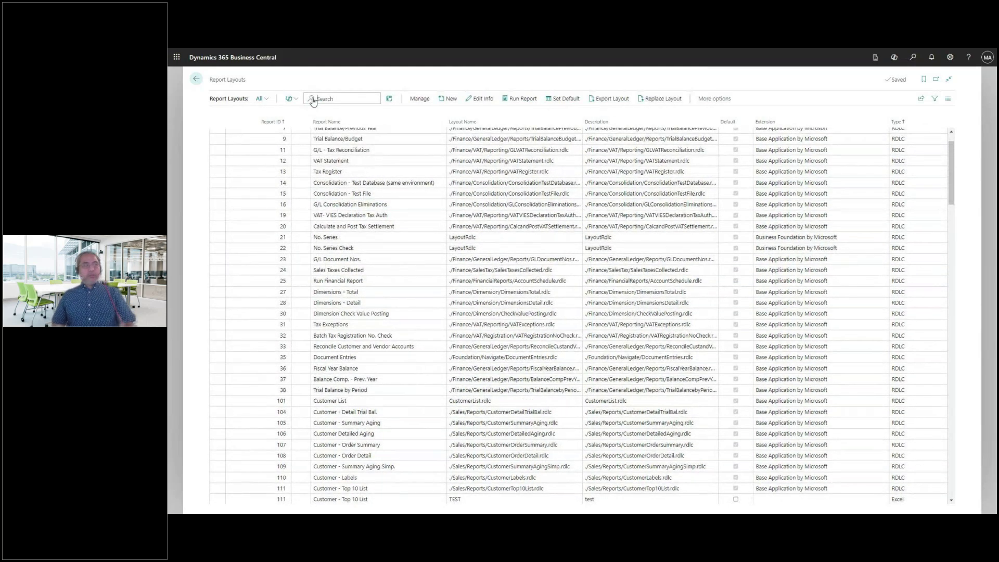
text(111)
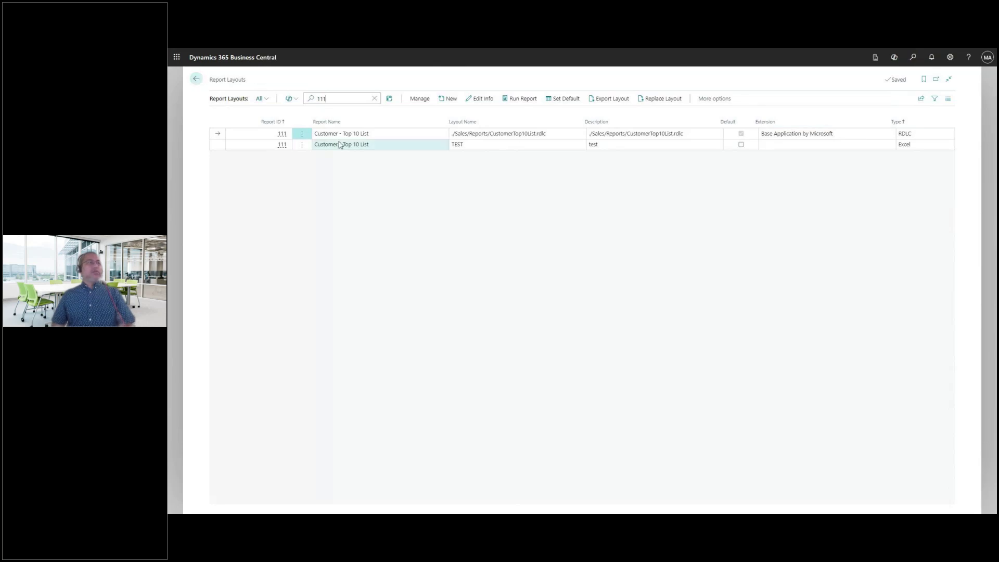
click(195, 80)
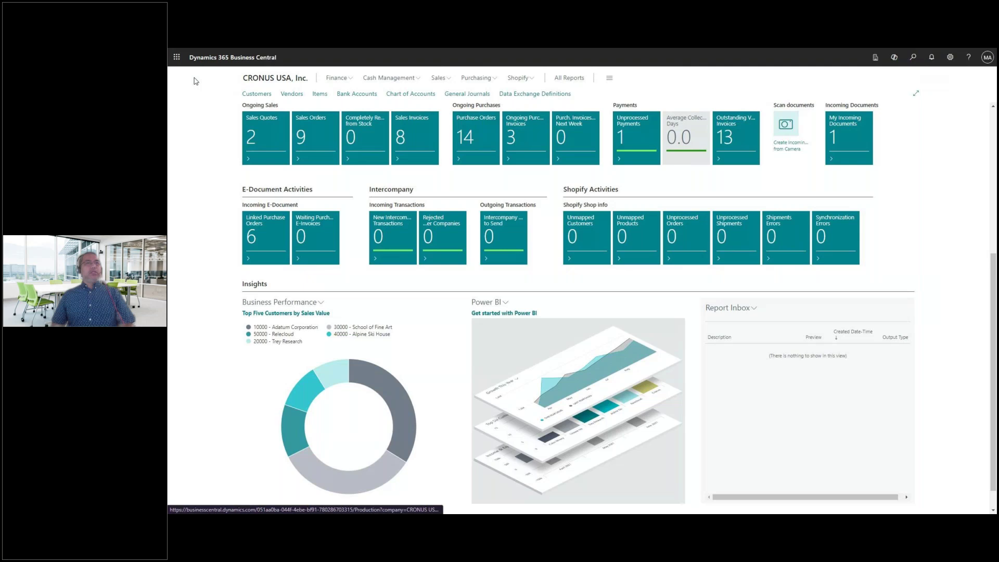
Step: Search 'cust' and open the Customer - Top 10 List report
click(911, 62)
text(customer top)
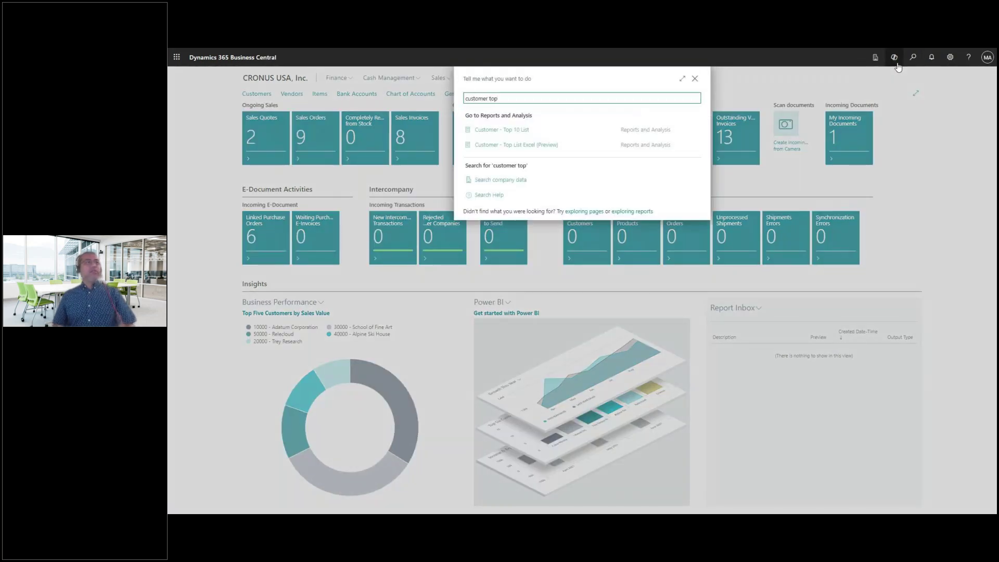
click(628, 133)
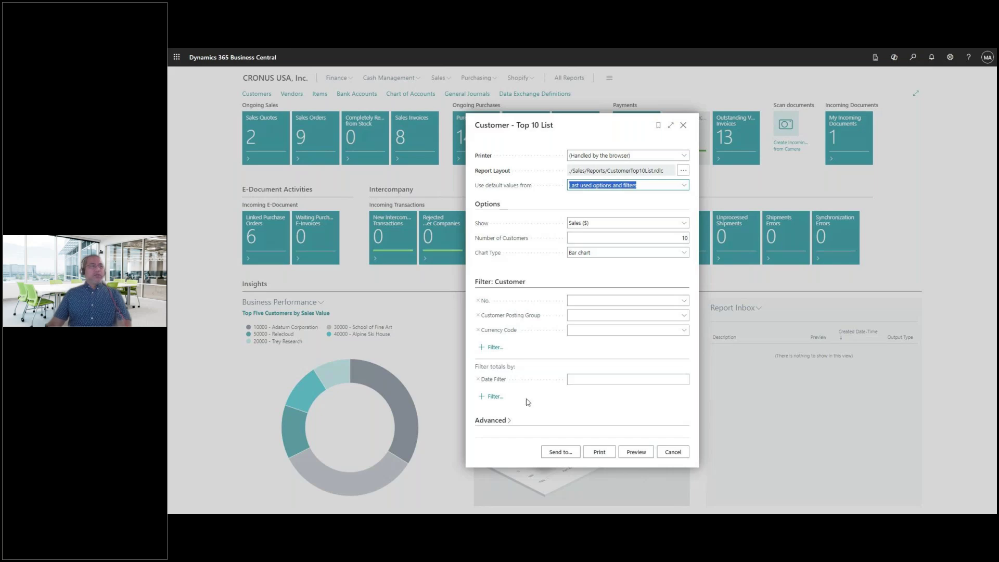
Step: Preview the report's customer sales table and bar chart enlarged, then close the preview
click(635, 452)
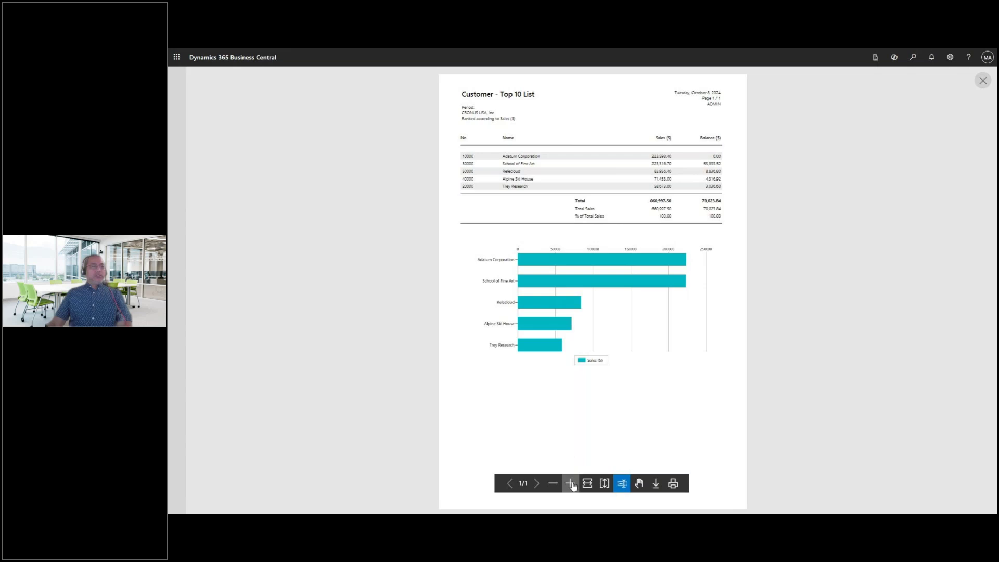
click(570, 483)
scroll(628, 381, up, 2)
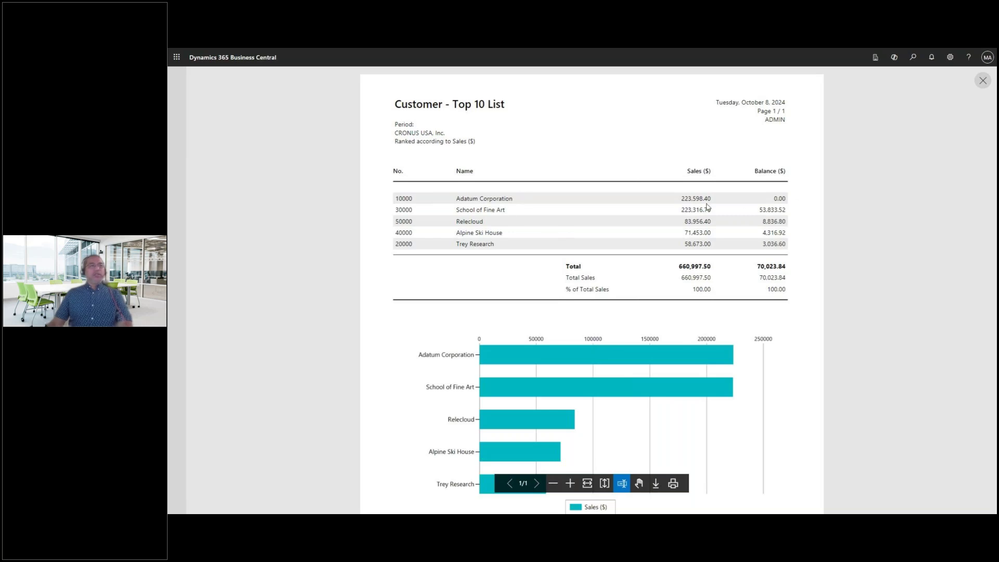
scroll(584, 307, down, 2)
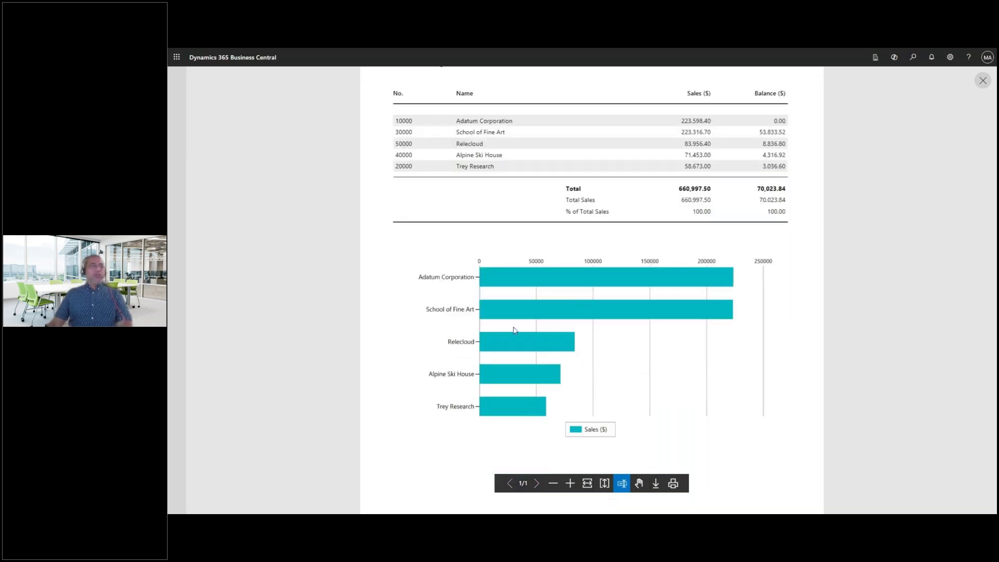
scroll(562, 326, up, 2)
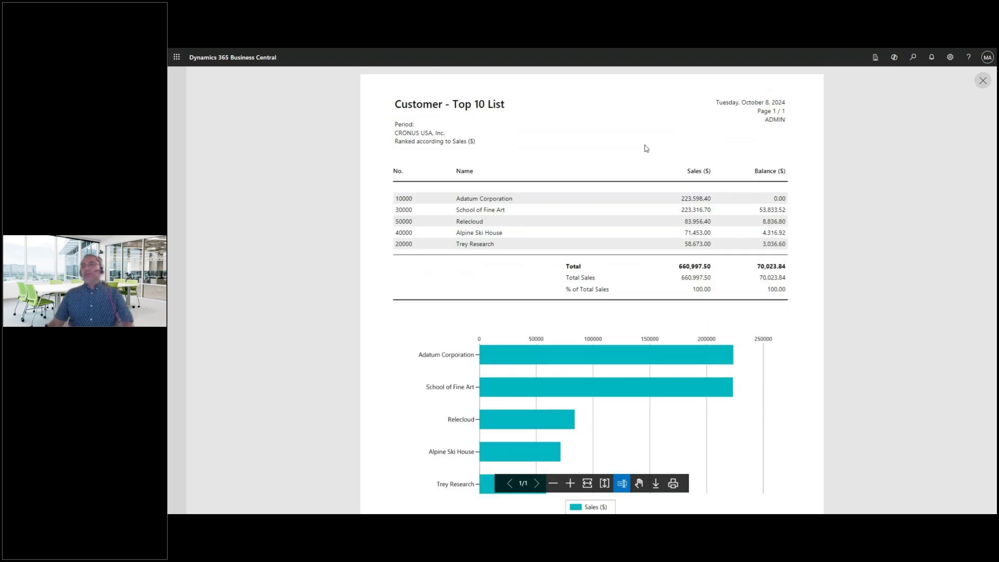
click(983, 80)
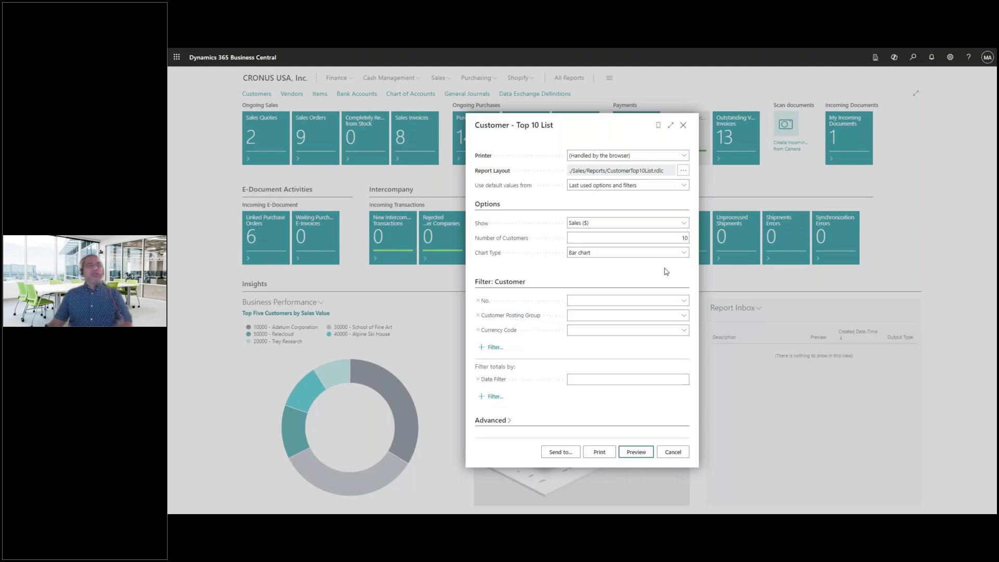
Step: Send the report to a Microsoft Excel Document (data only) file
click(615, 235)
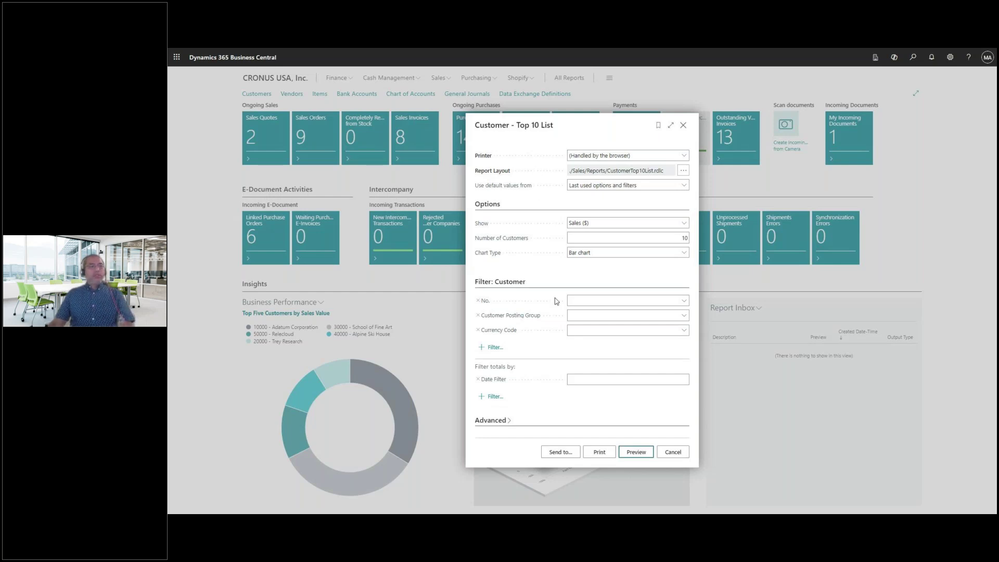
click(560, 452)
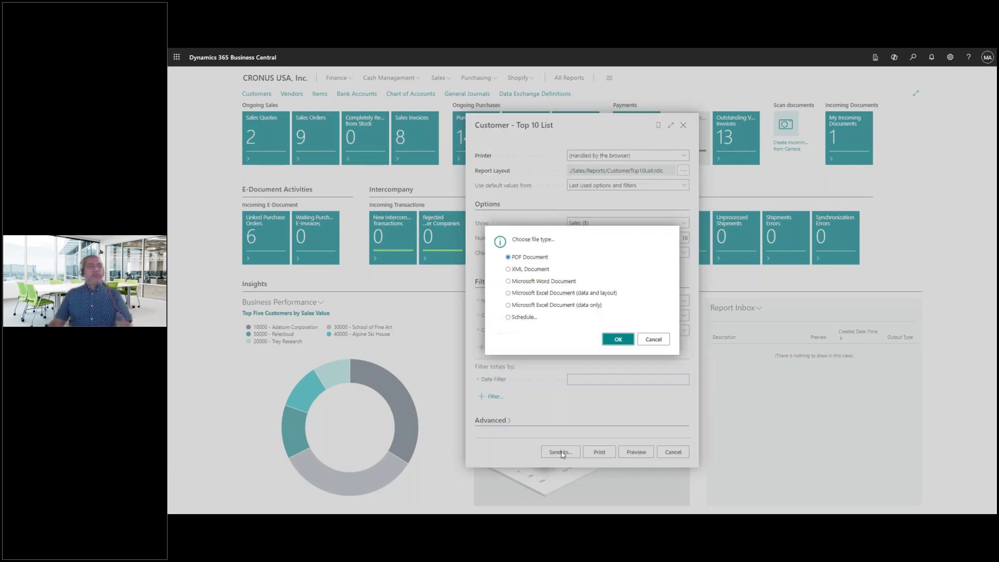
click(513, 306)
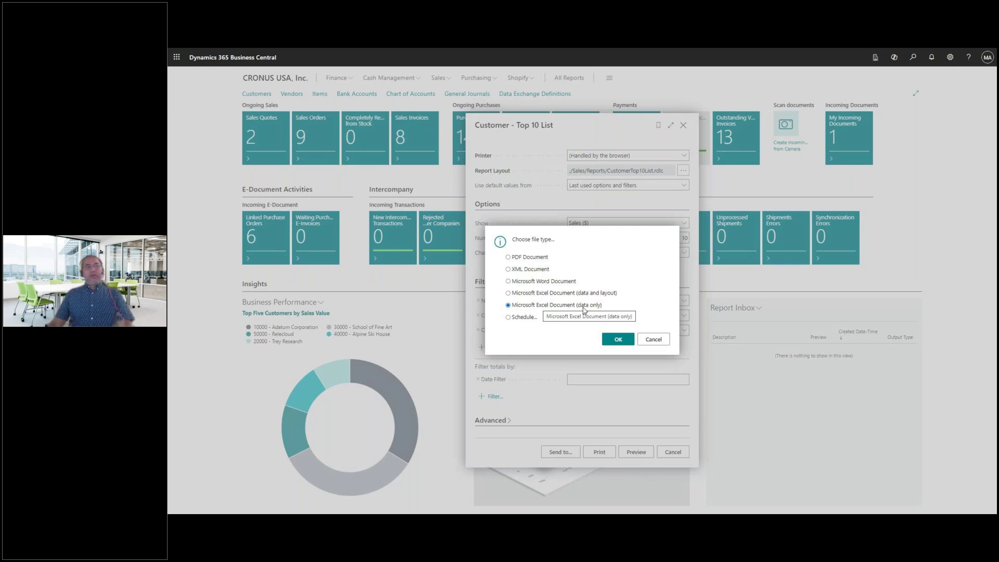
click(618, 338)
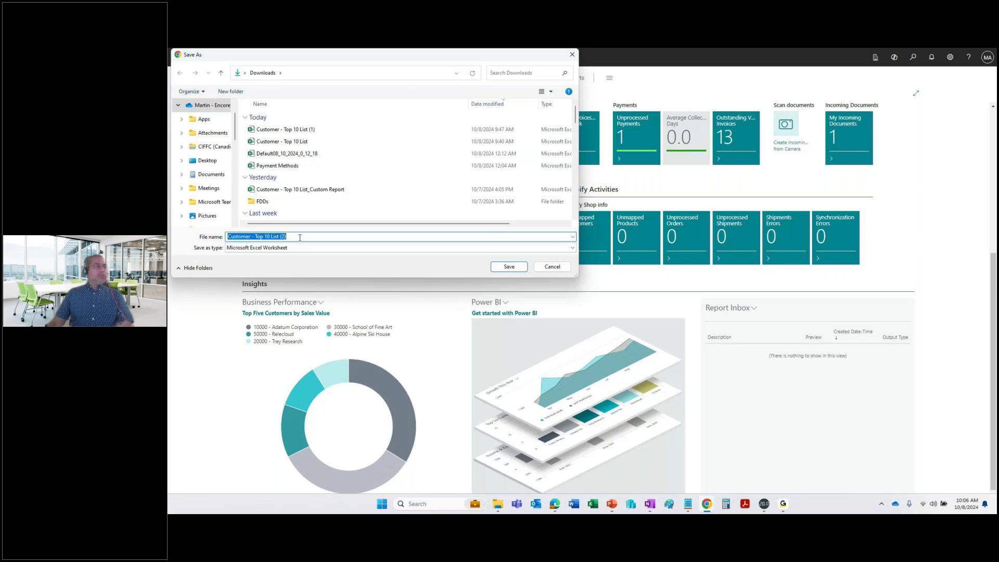
Step: Save the download as 'Customer - Top 10 List (2)' and bring the opened Excel workbook into view
click(427, 236)
click(509, 266)
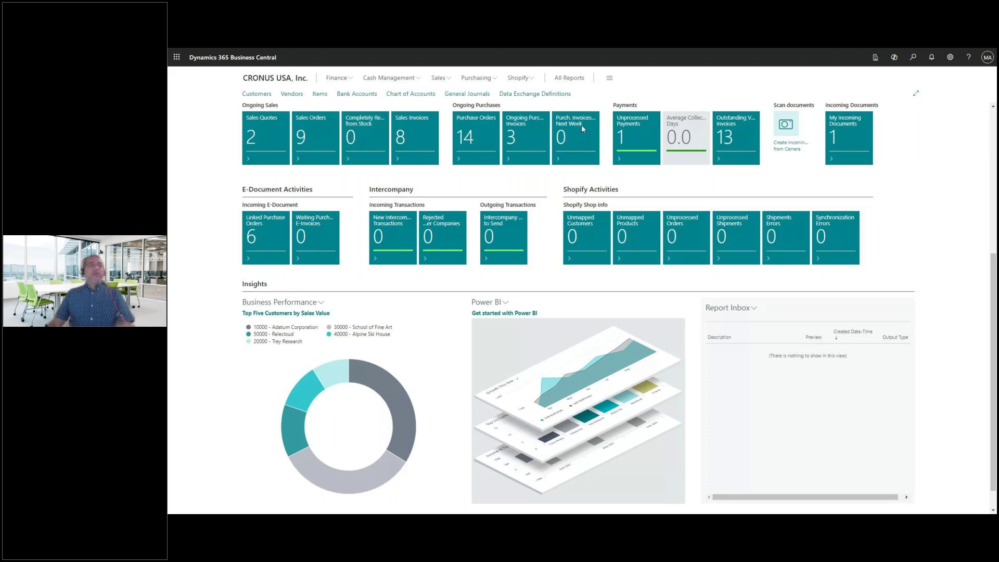
drag(997, 116, 682, 104)
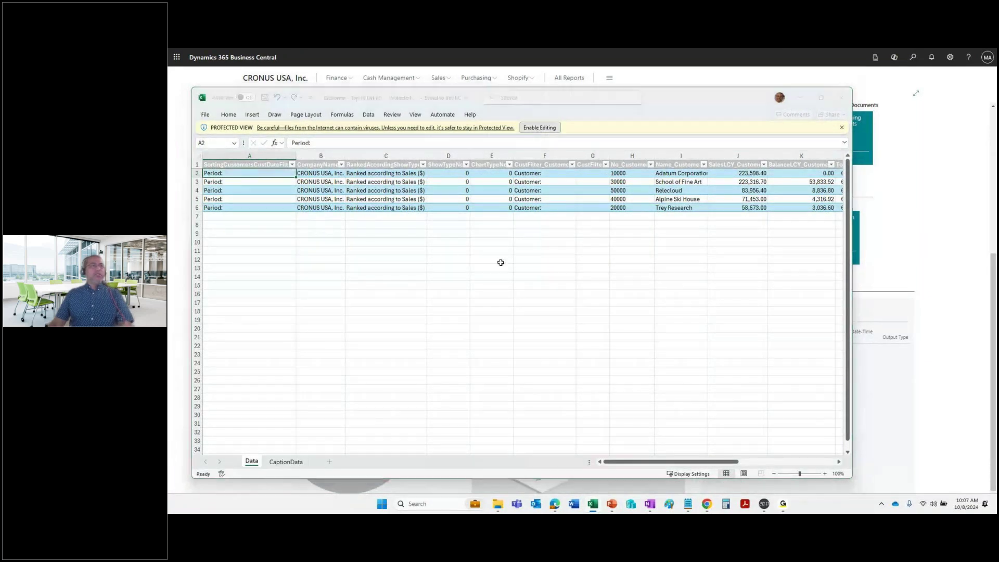
Step: Maximize Excel and inspect cells on the workbook's Data and CaptionData sheets
click(434, 264)
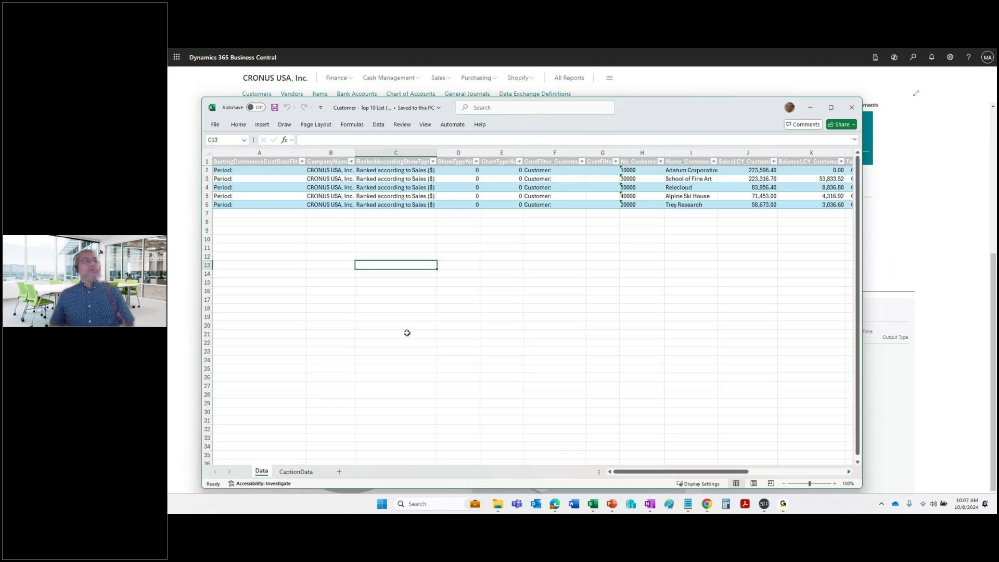
click(258, 255)
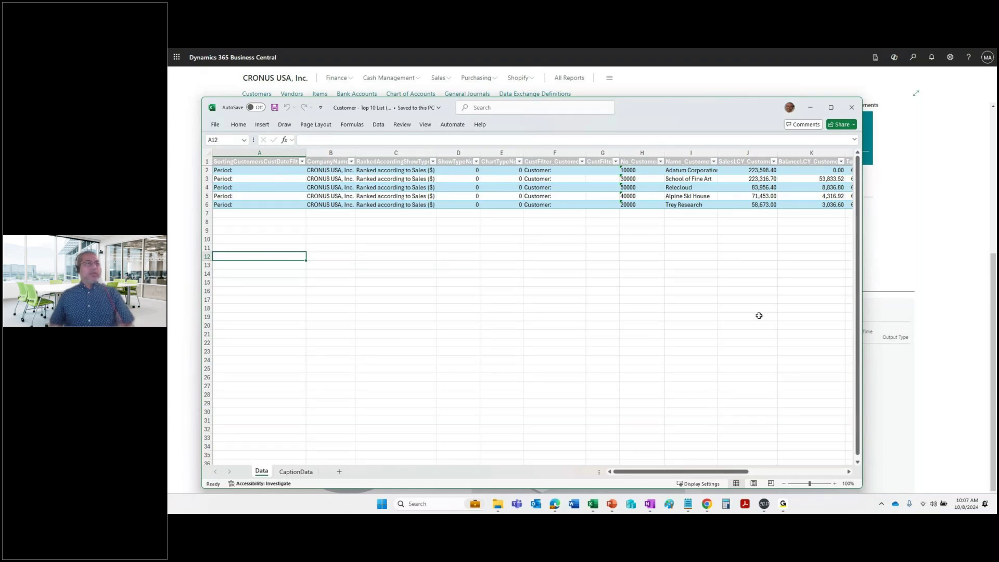
click(831, 107)
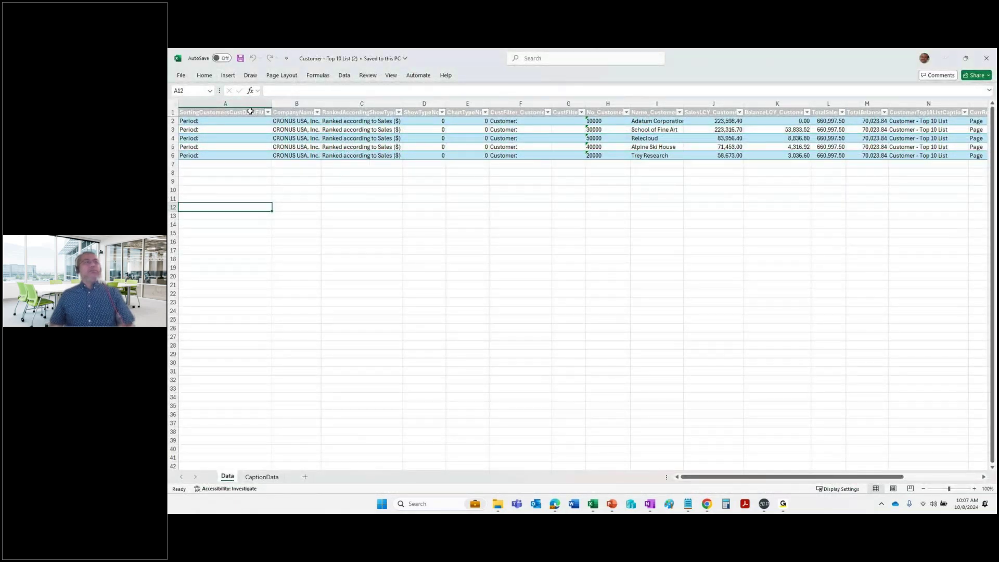
click(599, 210)
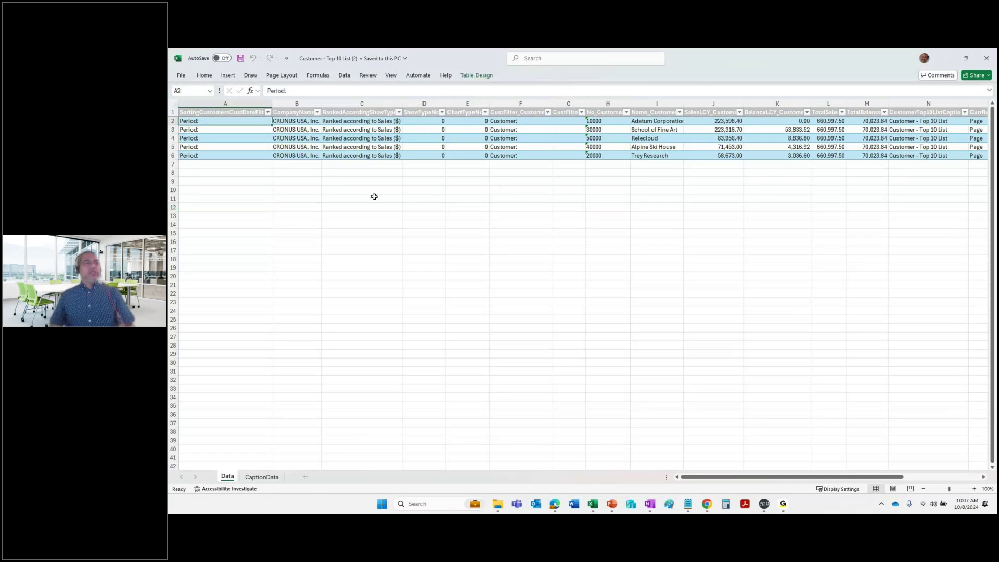
click(385, 183)
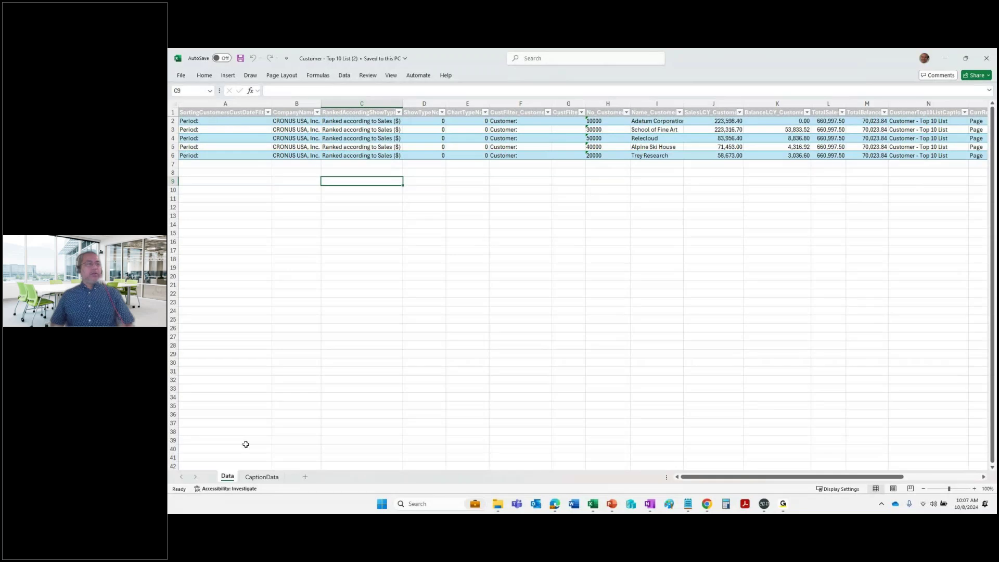
click(265, 477)
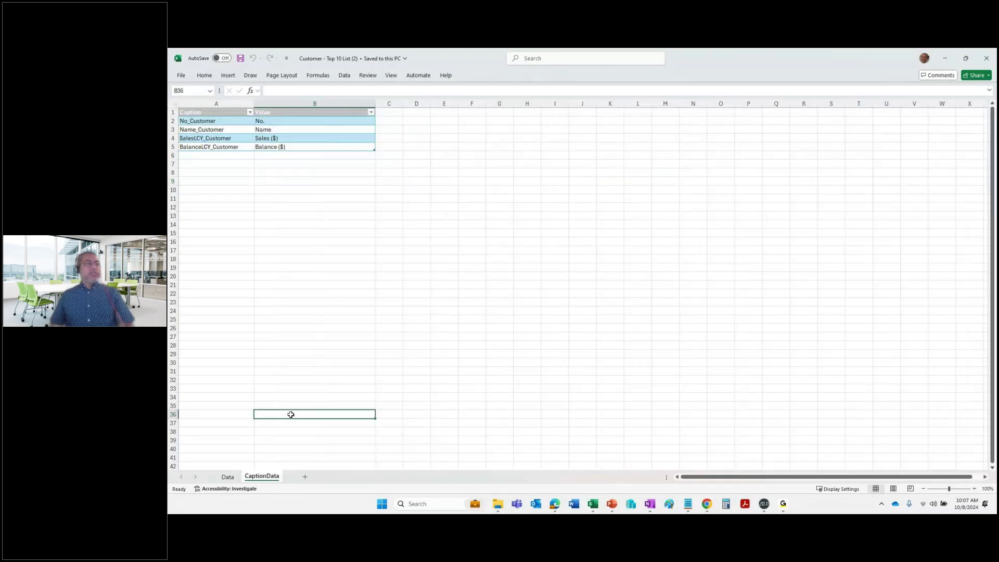
click(228, 477)
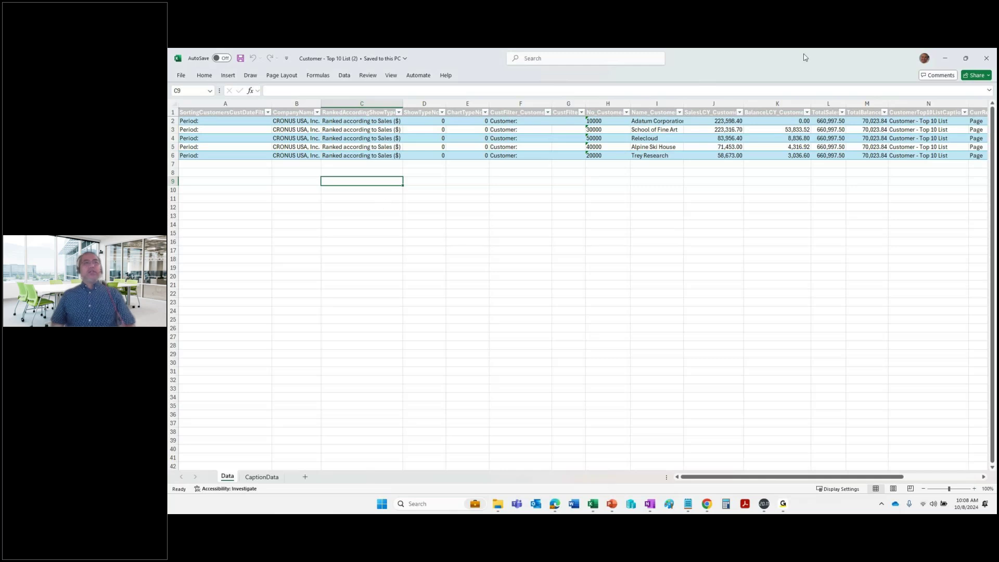
click(945, 57)
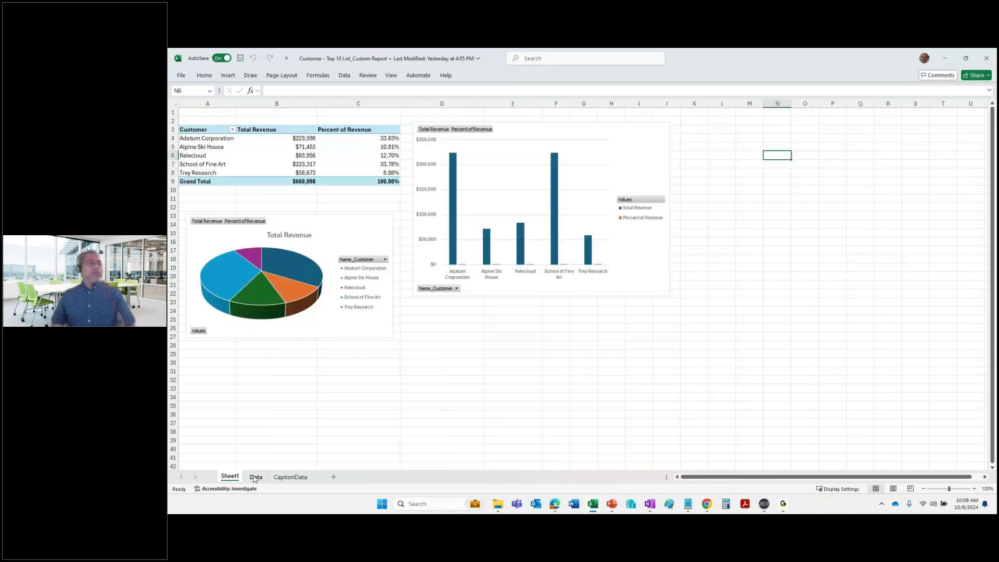
Step: Review Sheet1's pivot table and column chart PivotChart Fields, then close the custom report workbook
click(254, 477)
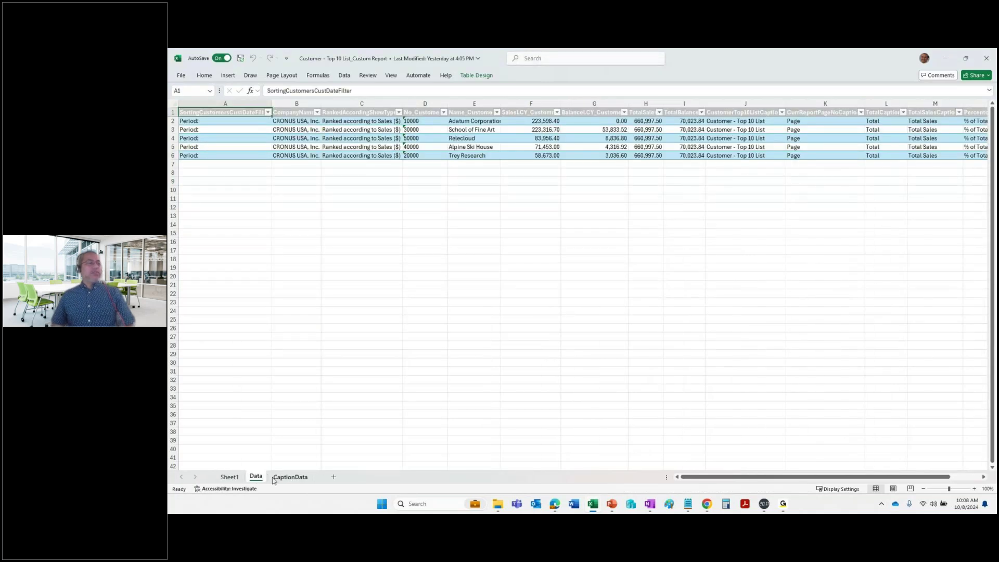
click(290, 477)
click(256, 477)
click(229, 477)
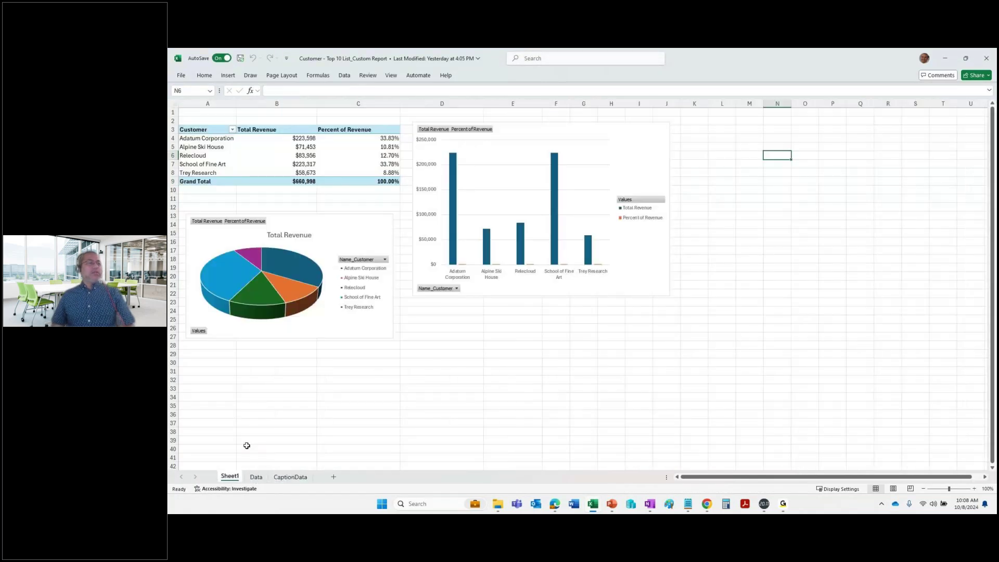
click(575, 188)
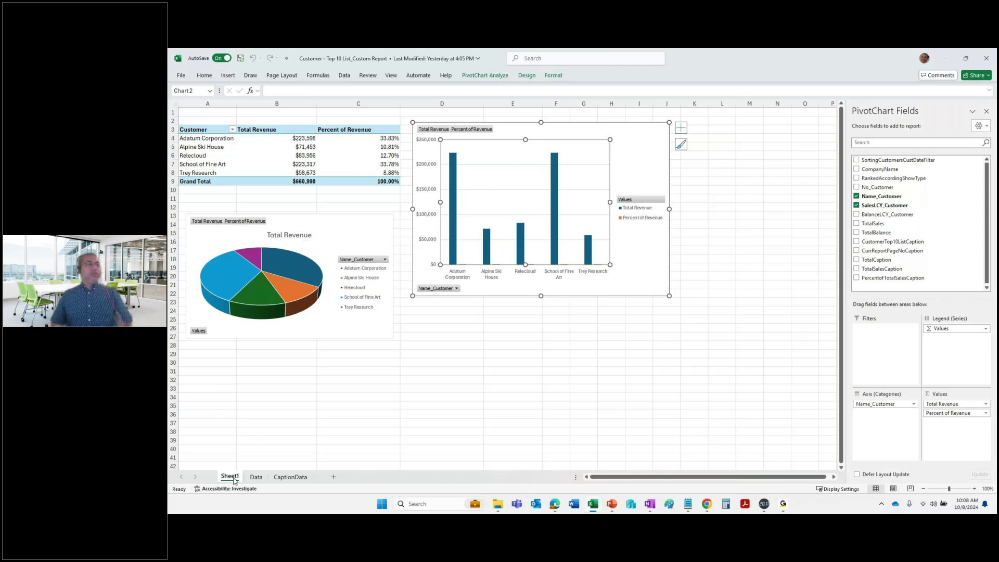
click(274, 405)
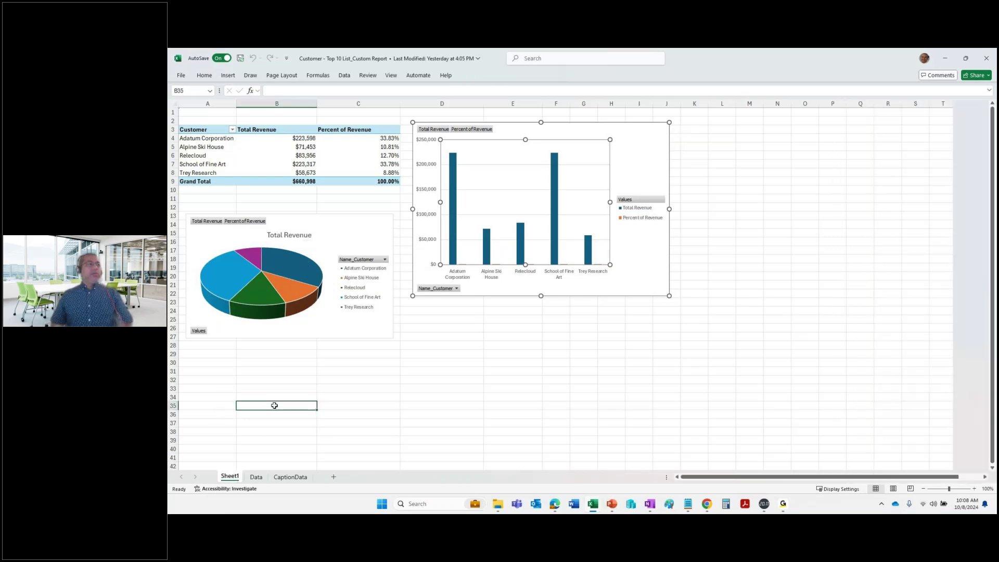
click(427, 229)
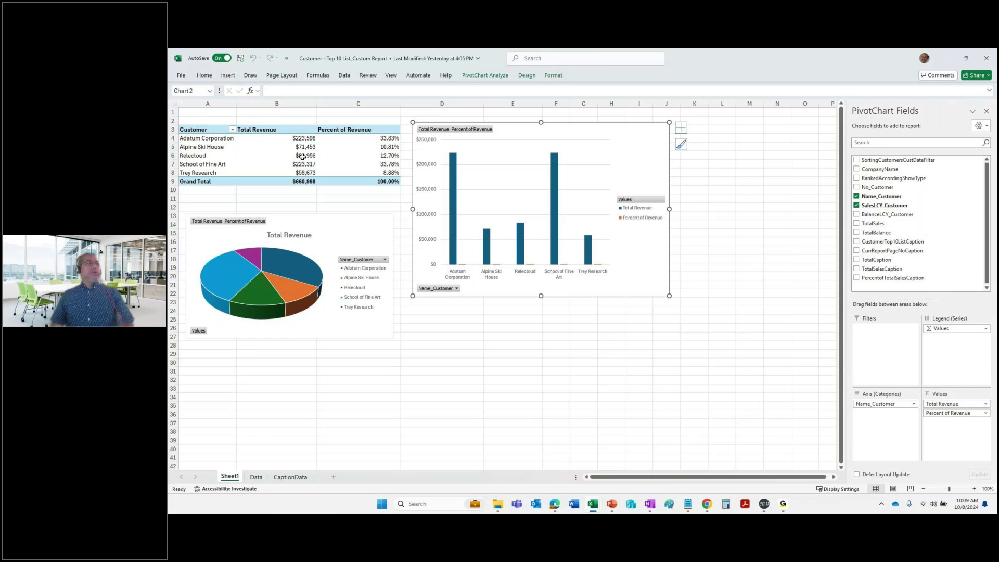
mouse_move(303, 156)
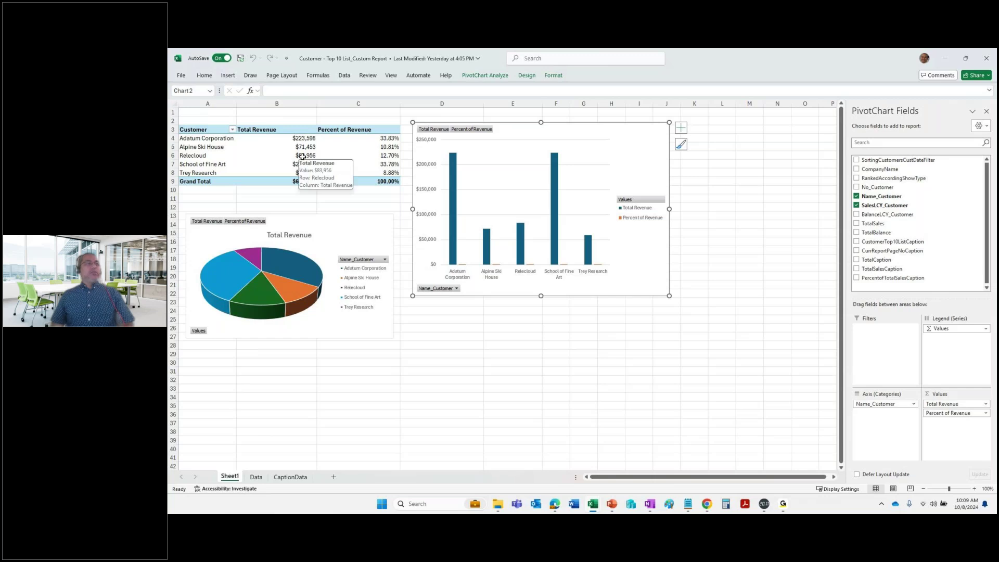
click(991, 58)
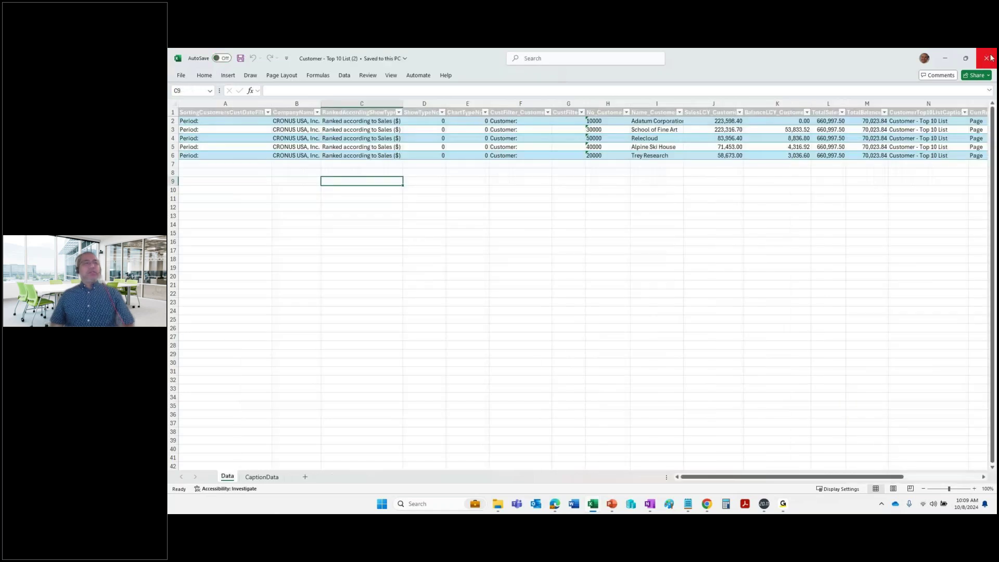
Step: Close 'Customer - Top 10 List (2)', dismiss the Excel start screen, and return to Business Central
click(990, 58)
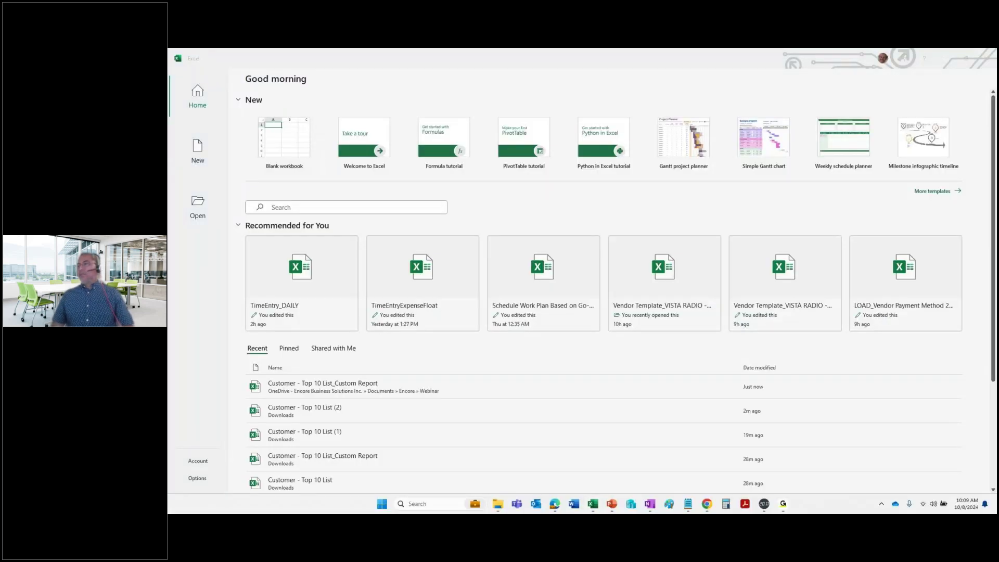
key(alt+Tab)
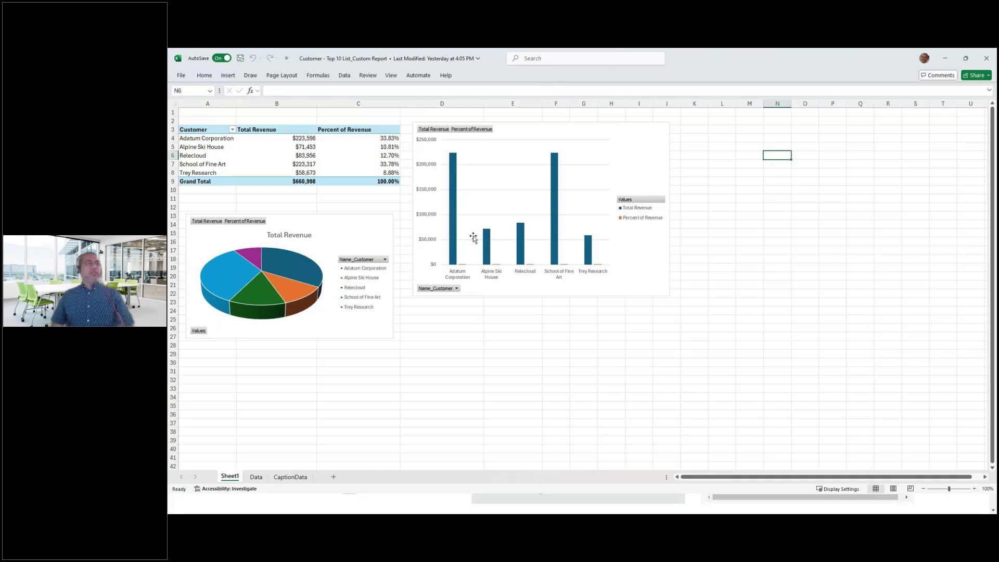
click(945, 58)
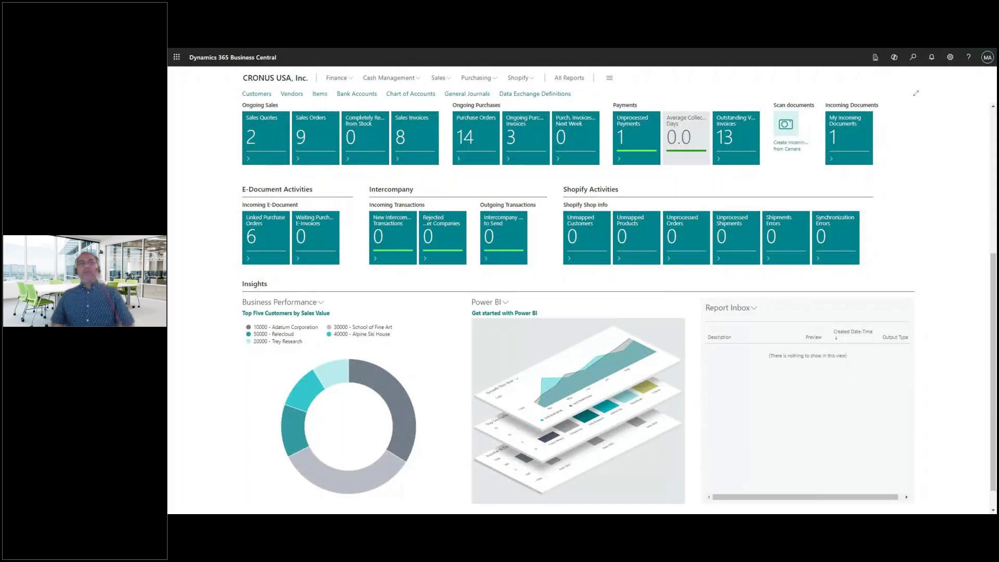
Step: Search 'report layout', filter Report Layouts to 111, and start adding a new layout
click(914, 58)
text(report)
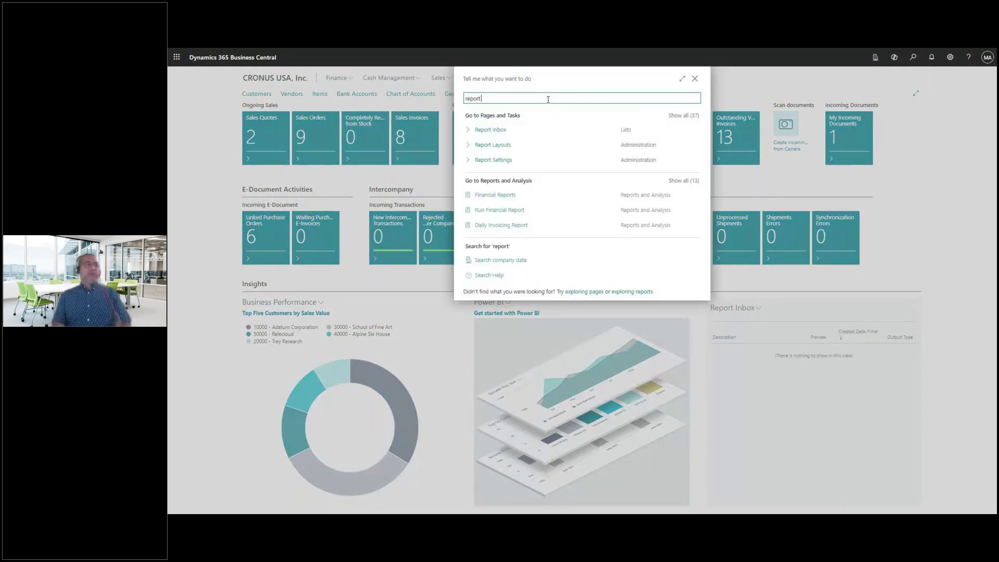
text( layout)
click(523, 131)
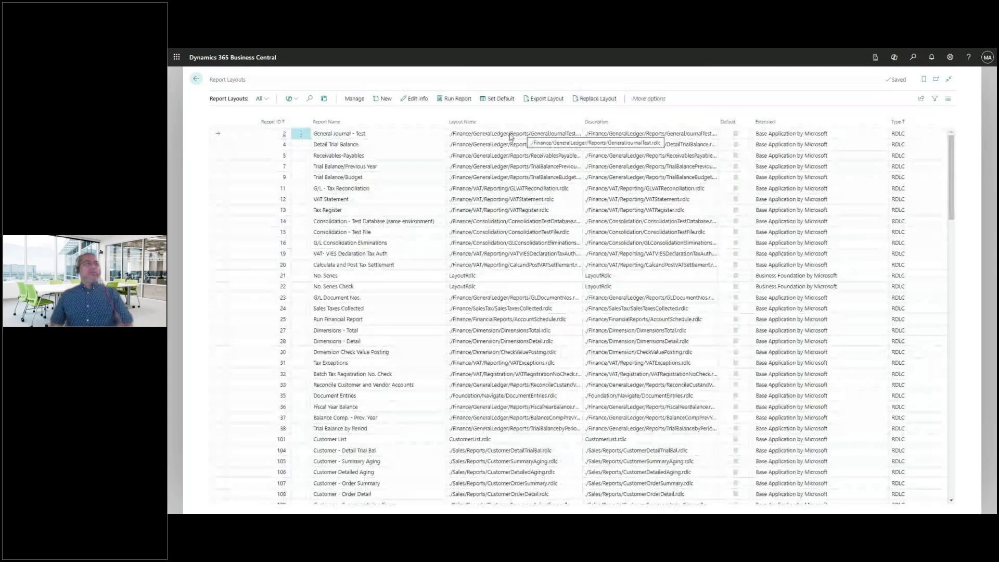
click(309, 98)
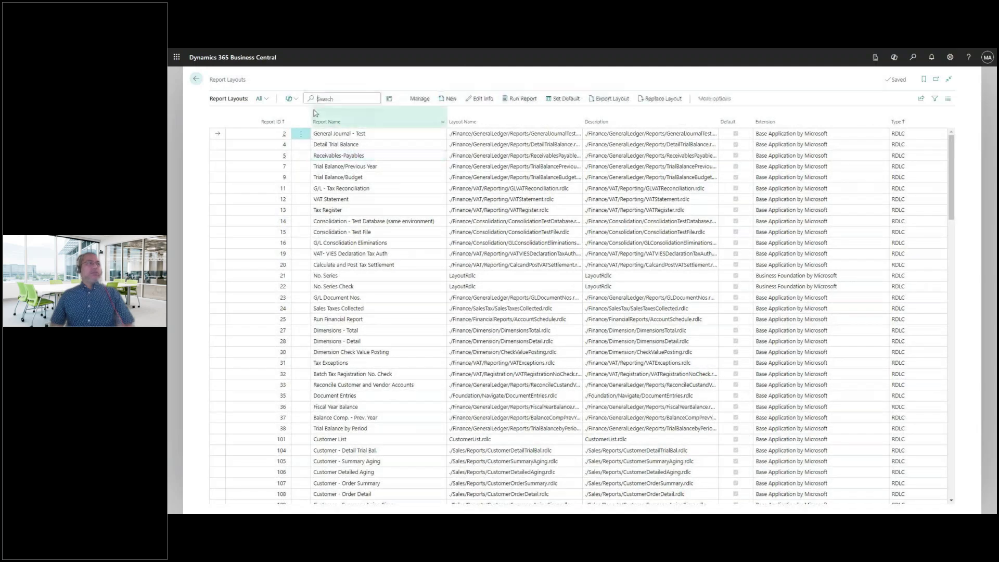
text(1)
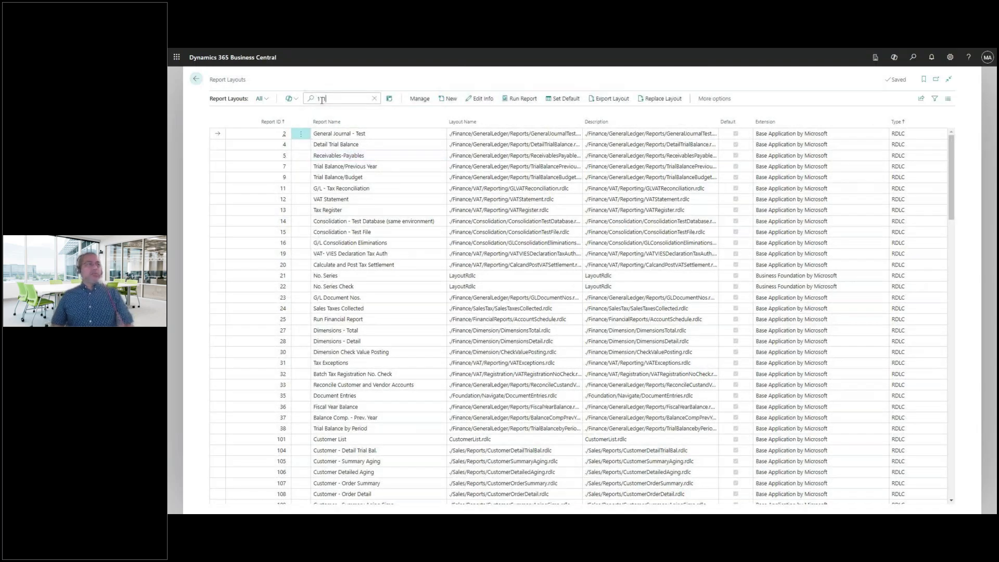
text(11)
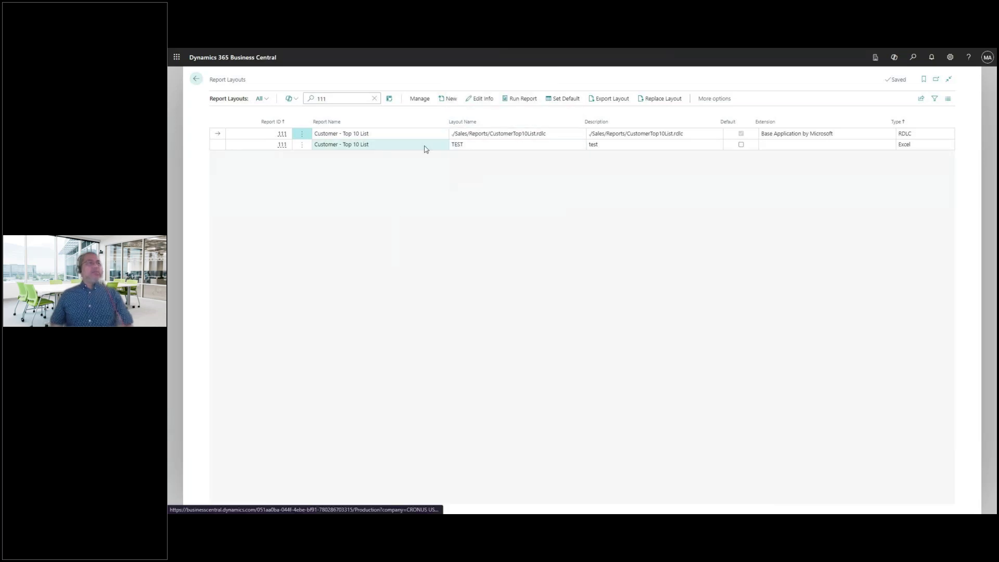
click(450, 99)
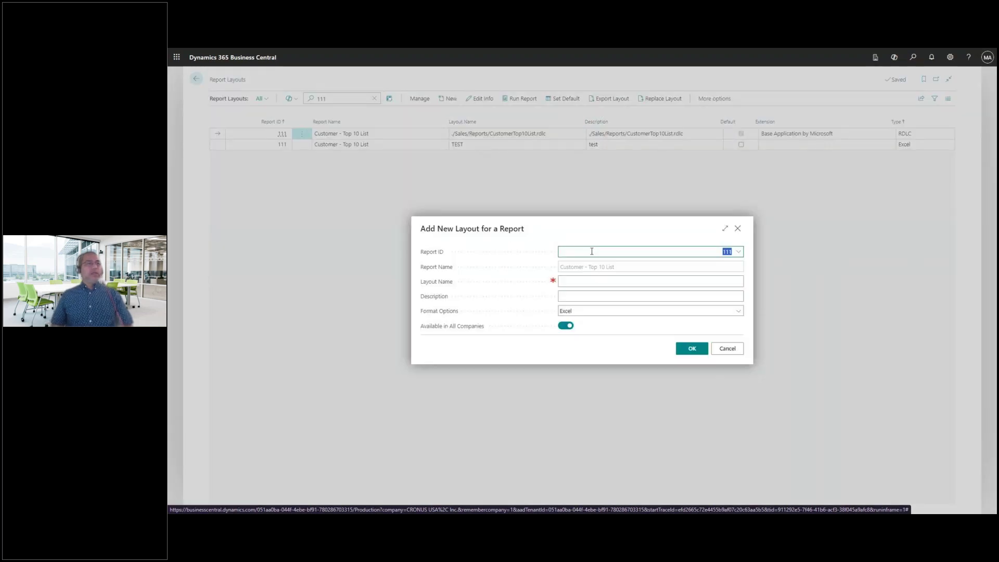
Step: Create an Excel layout for report 111 named and described 'Customer Top 10 - Custom Report', available in all companies
click(586, 280)
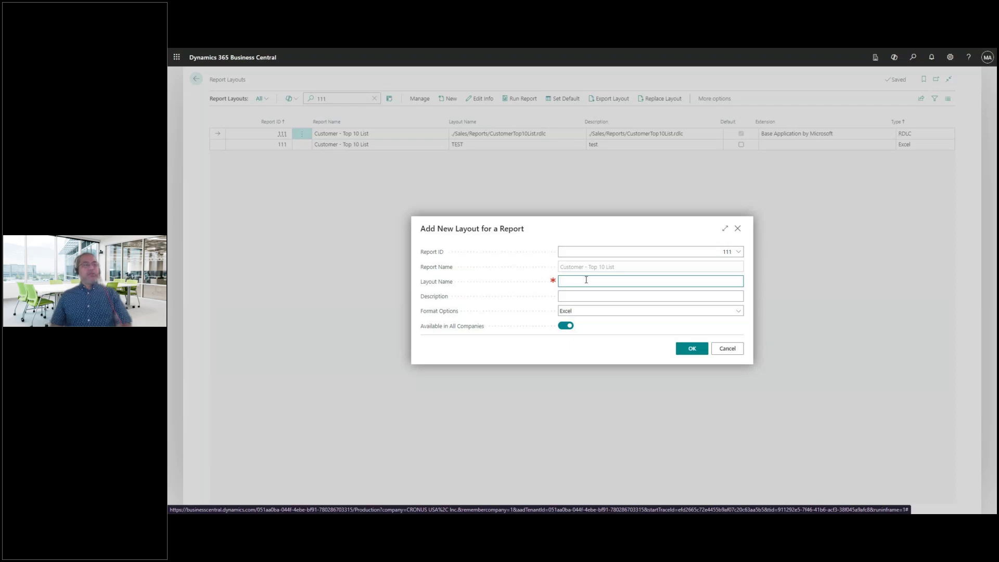
text(Customer Top 1)
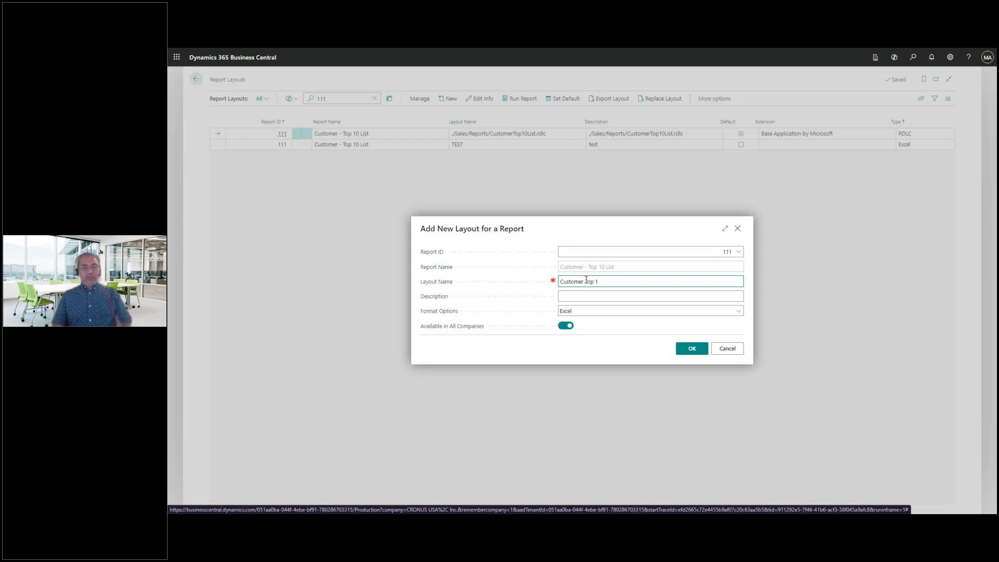
text(0 - Custom)
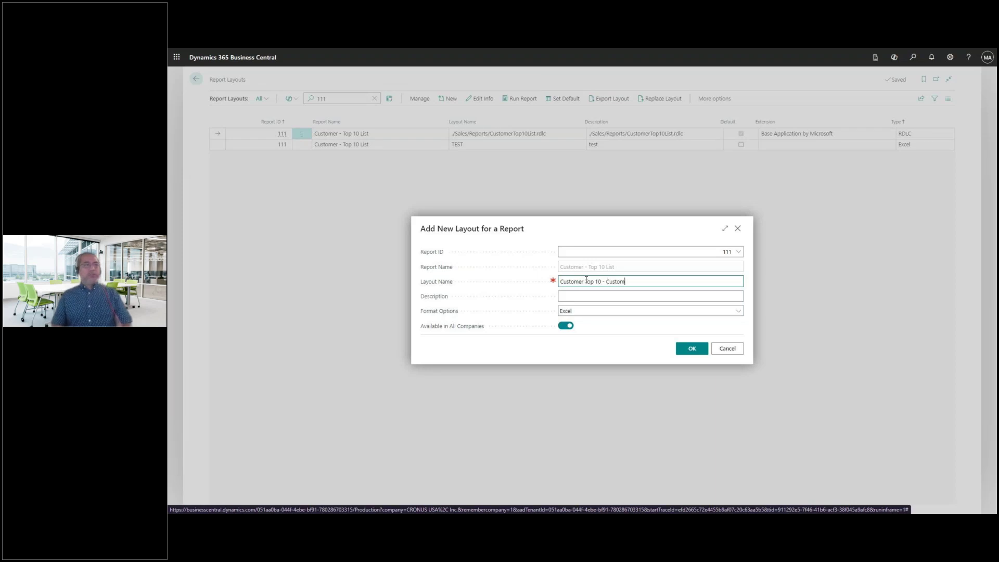
text( R)
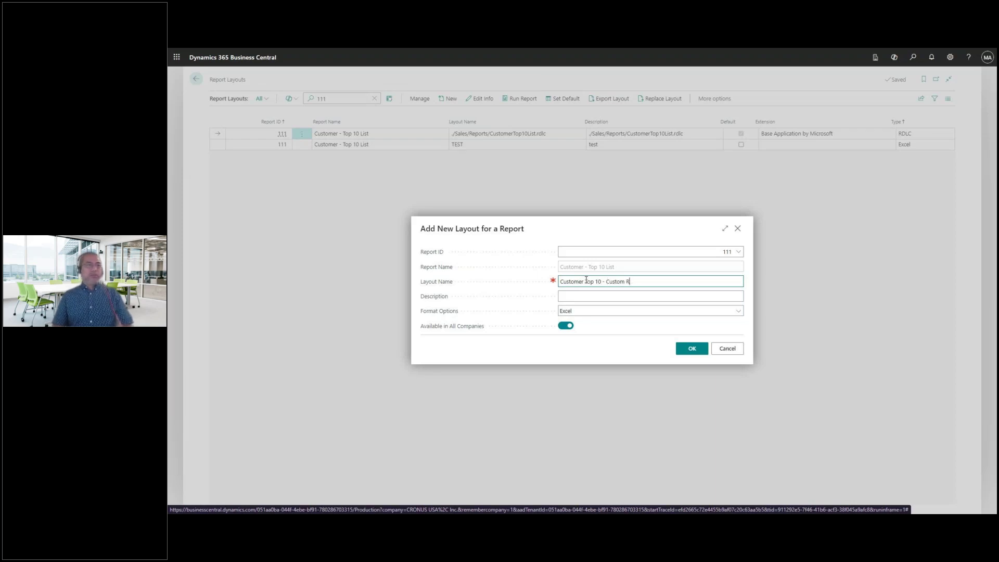
text(eperpport)
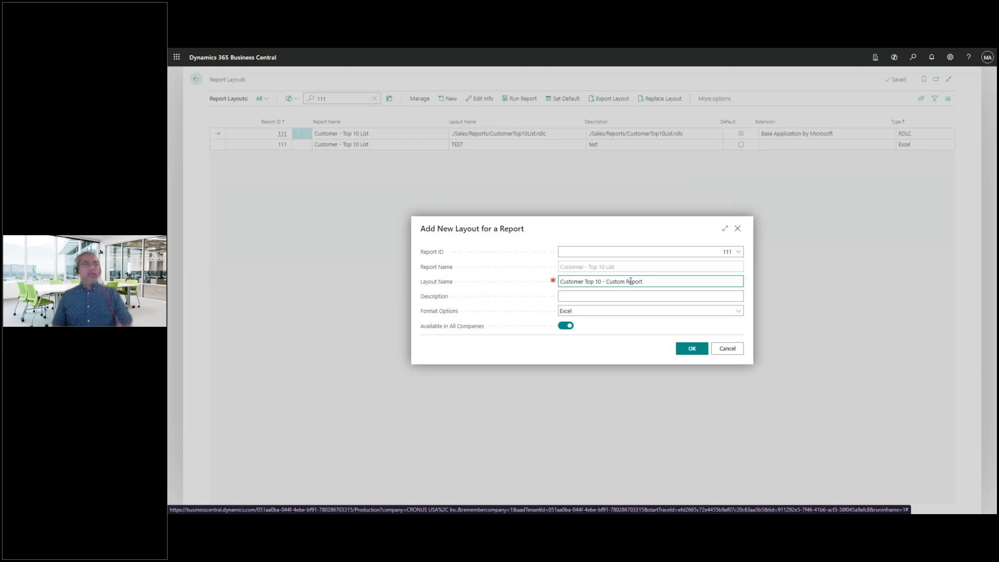
drag(653, 284, 560, 284)
key(ctrl+c)
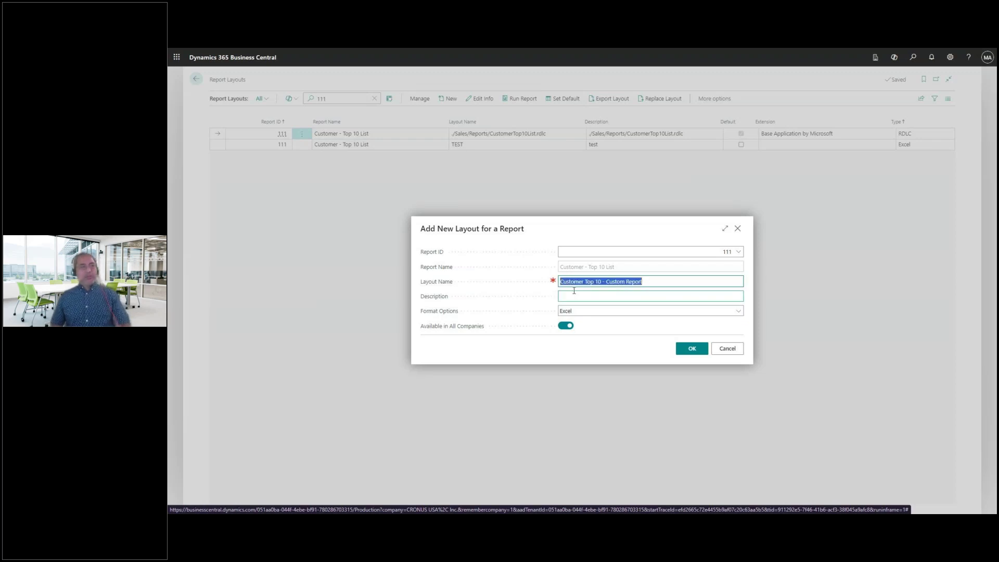
click(580, 300)
key(ctrl+v)
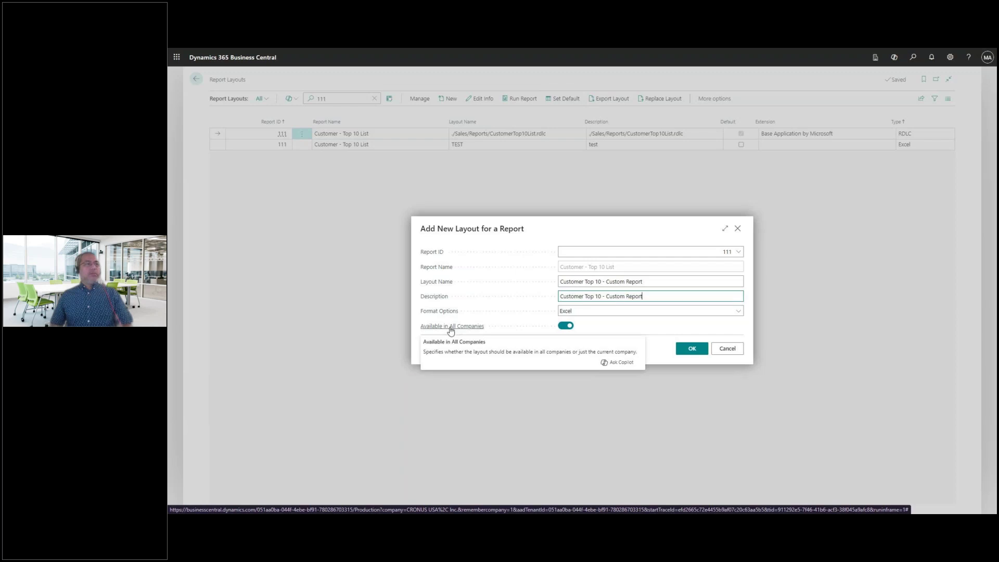
mouse_move(466, 333)
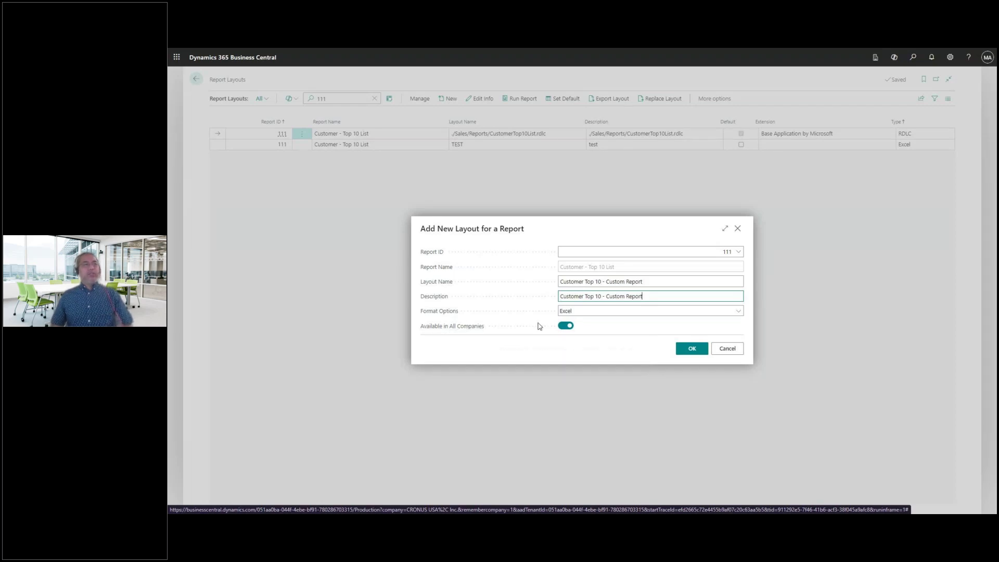
click(608, 330)
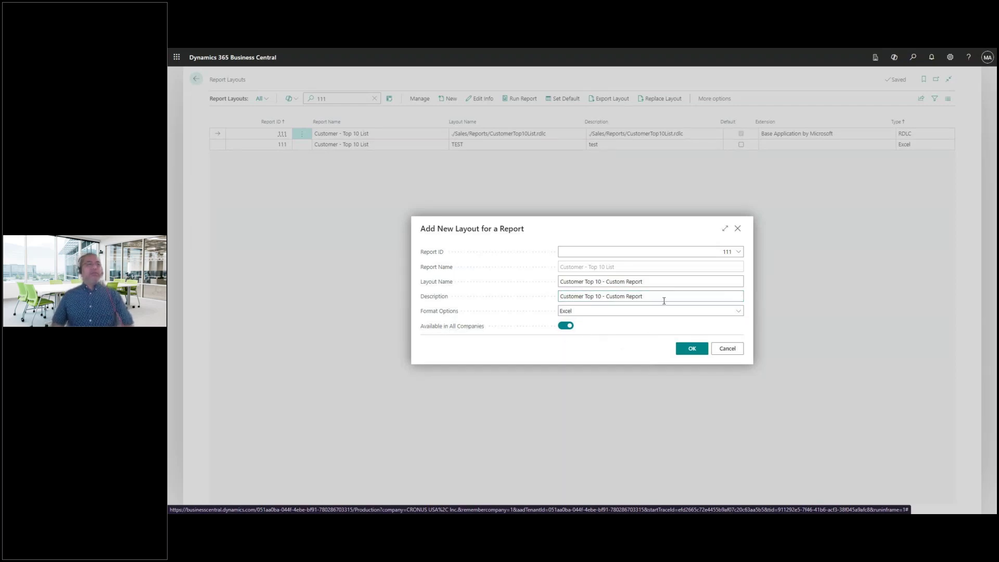
click(691, 348)
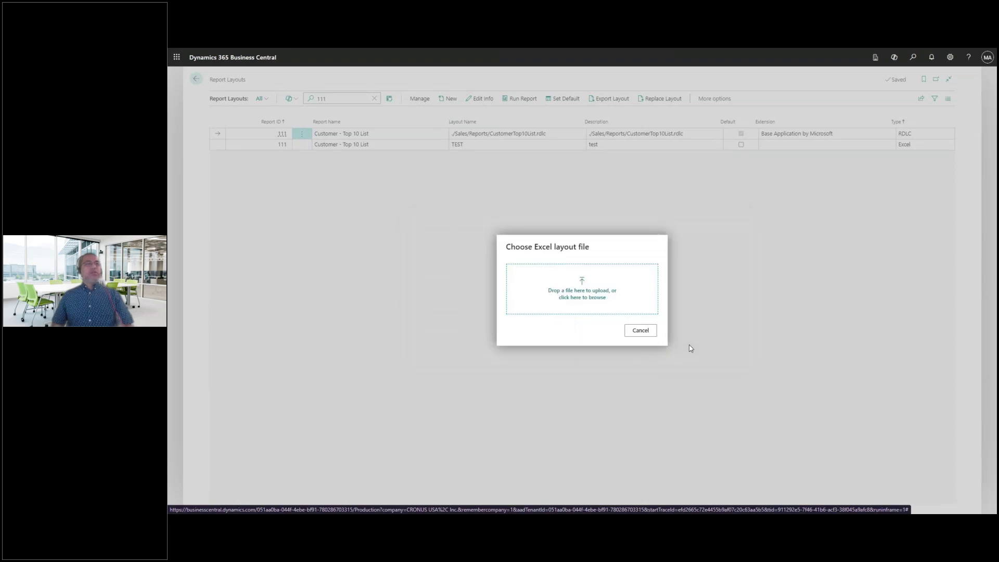
Step: Upload the custom Excel layout file and make 'Customer Top 10 - Custom Report' the default layout
click(591, 300)
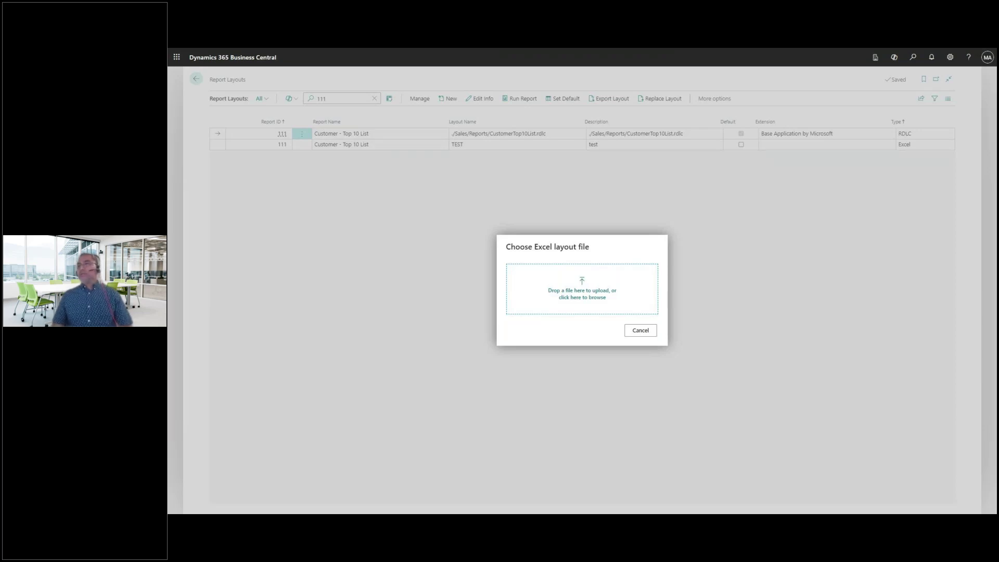
drag(929, 353, 540, 307)
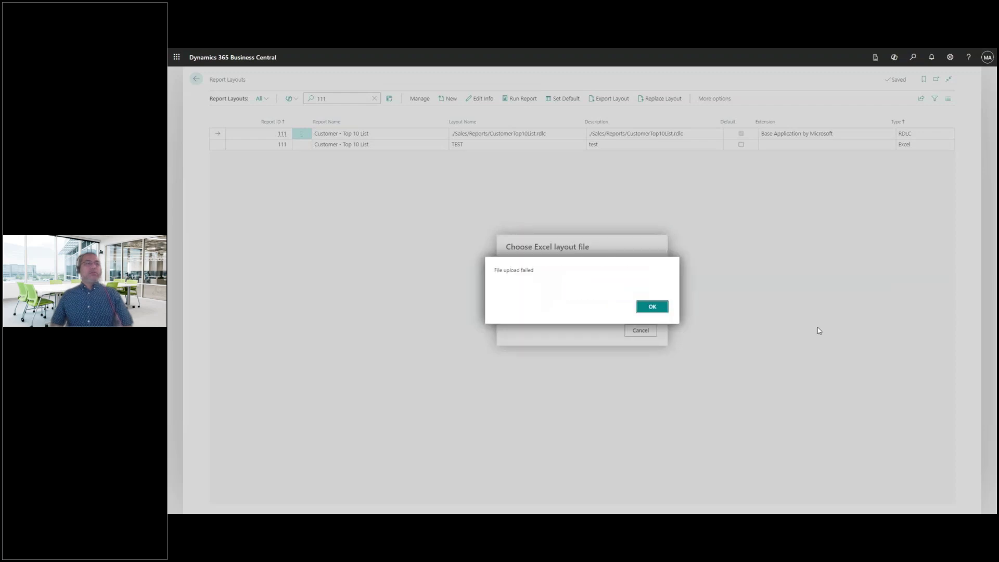
click(650, 312)
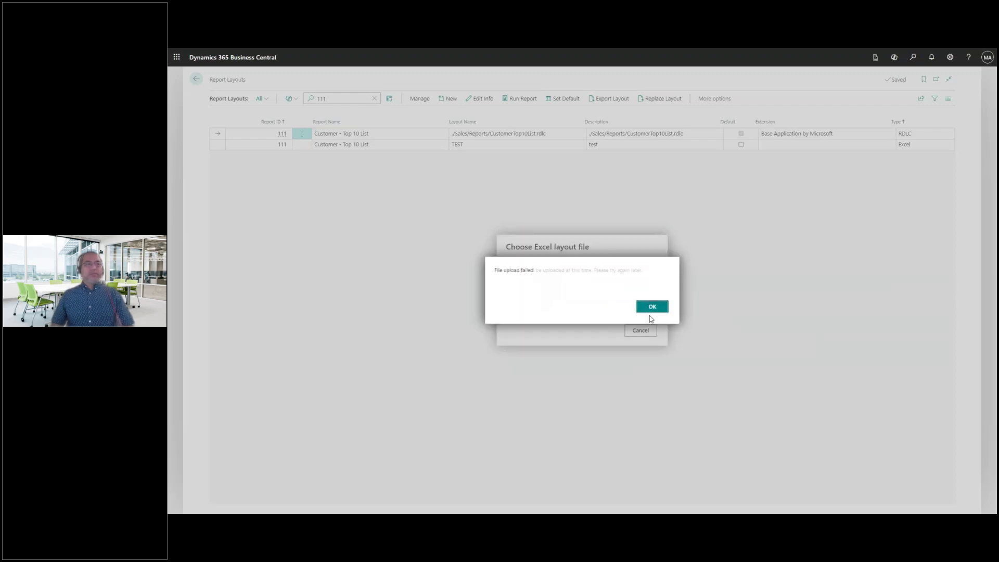
click(658, 310)
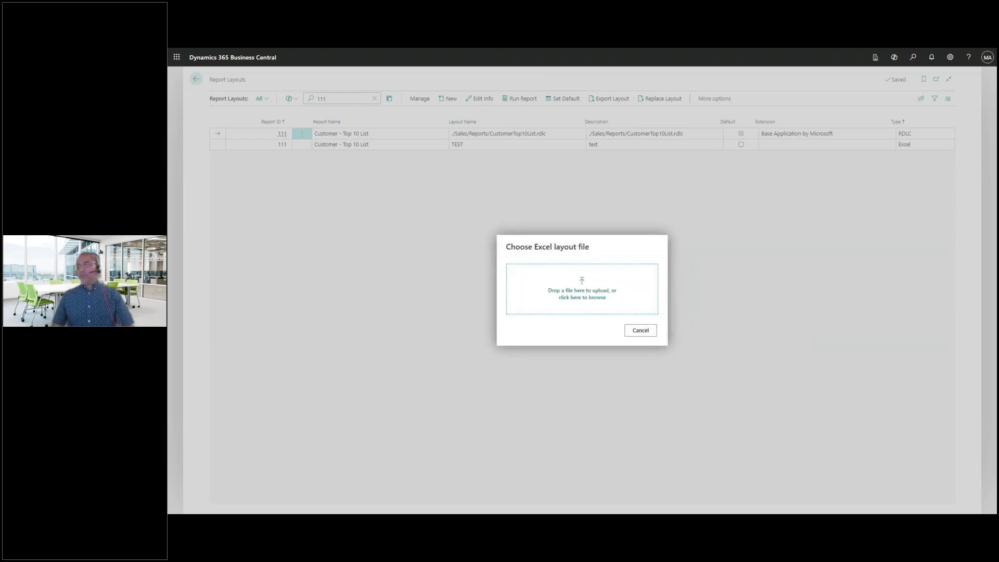
key(alt+Tab)
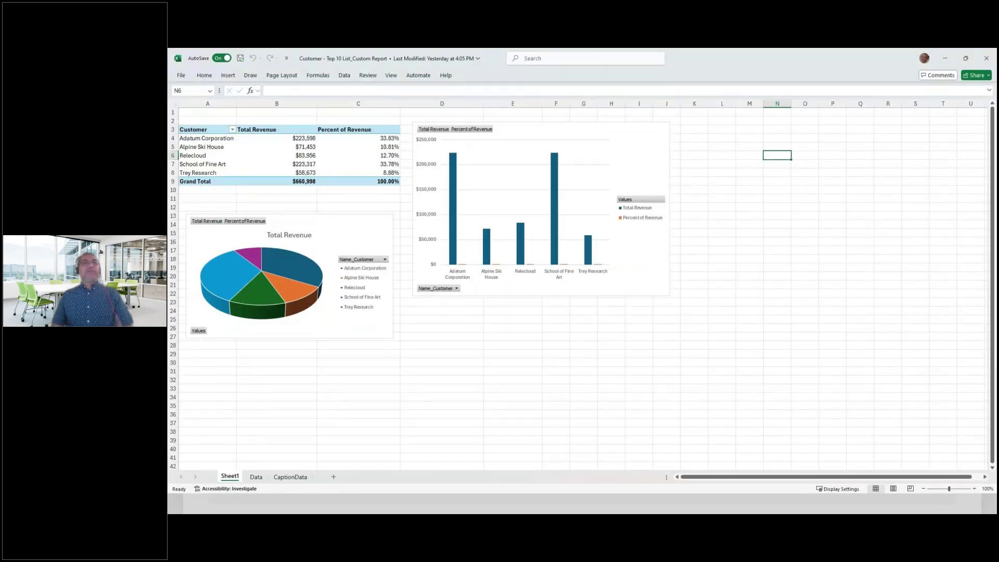
key(alt+Tab)
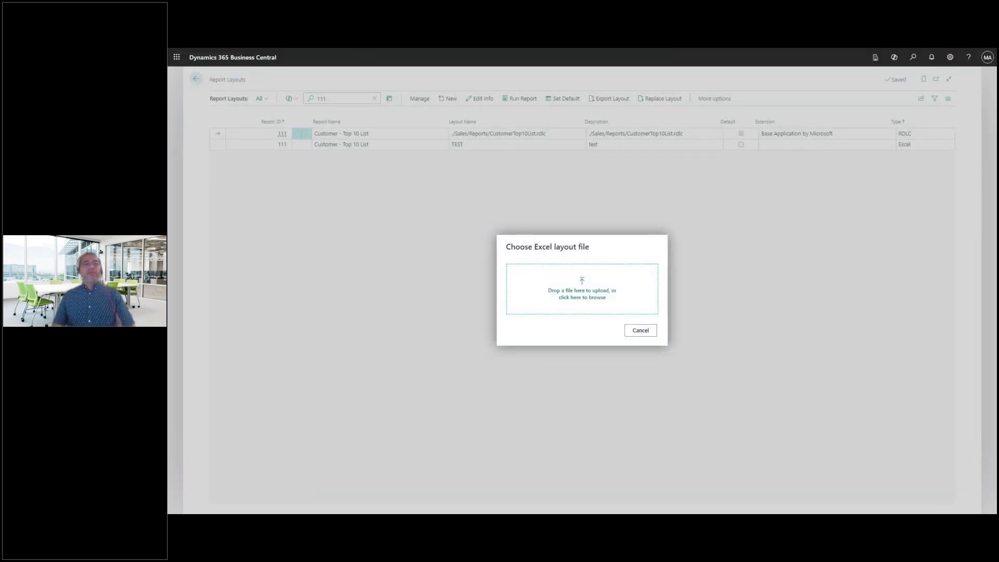
drag(968, 276, 632, 287)
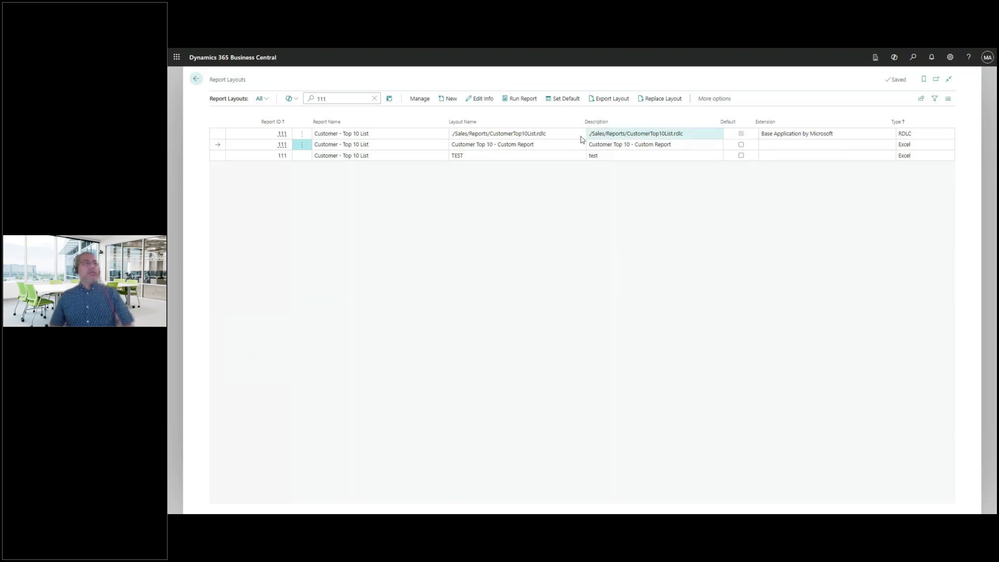
click(741, 144)
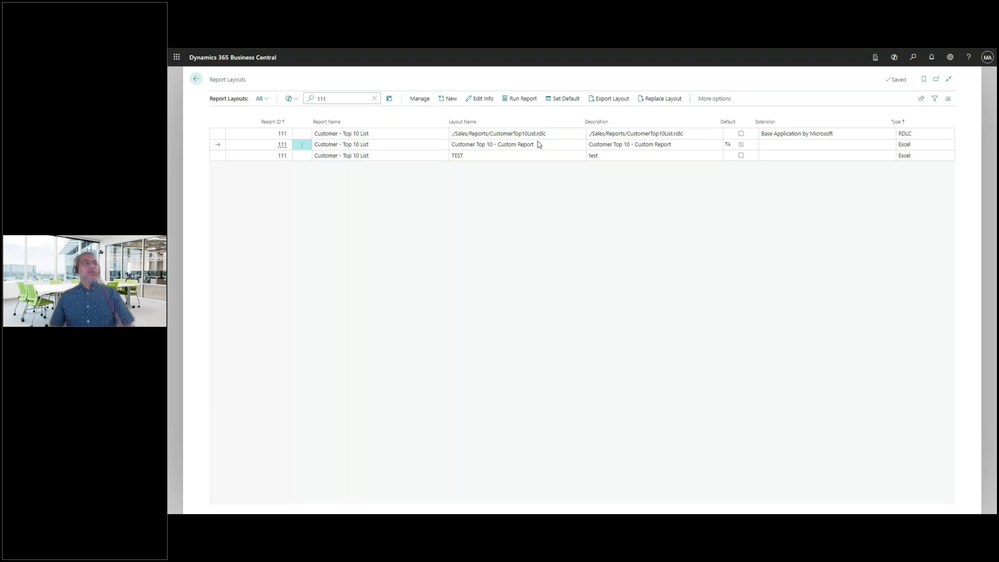
key(Escape)
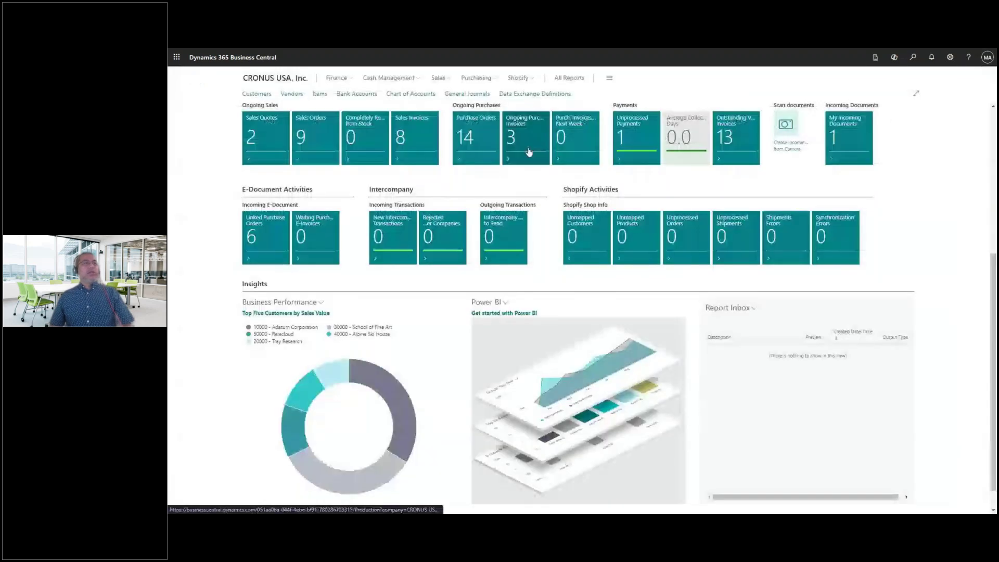
Step: Search 'customer top', bookmark the Customer - Top 10 List report, and open it from home
click(913, 59)
text(custom)
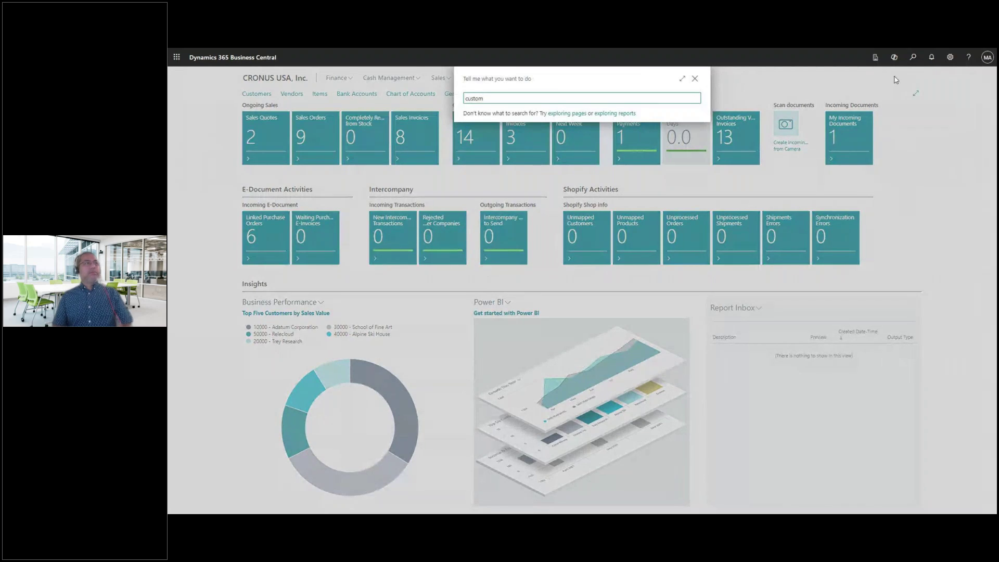
text(er 1)
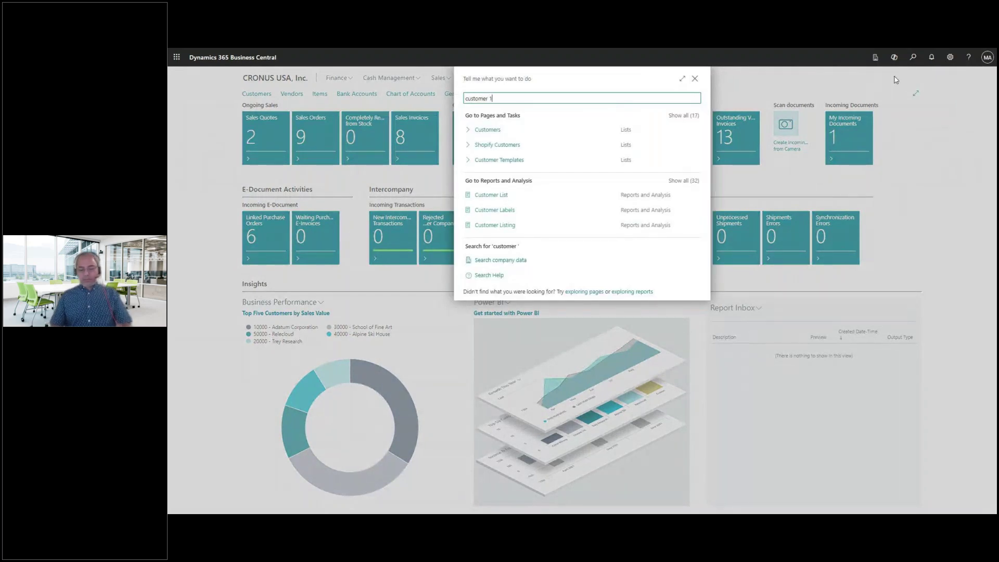
text(top)
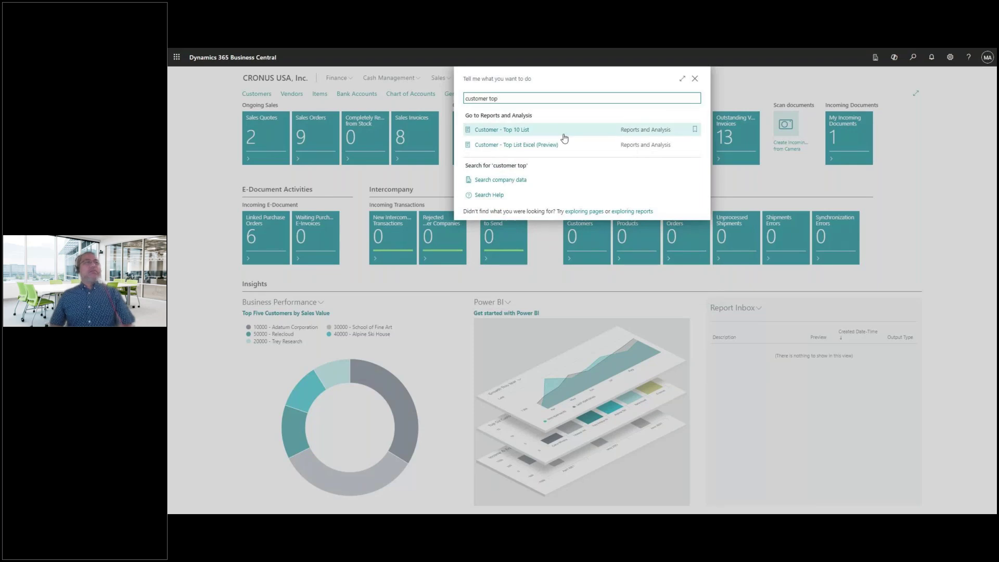
click(695, 130)
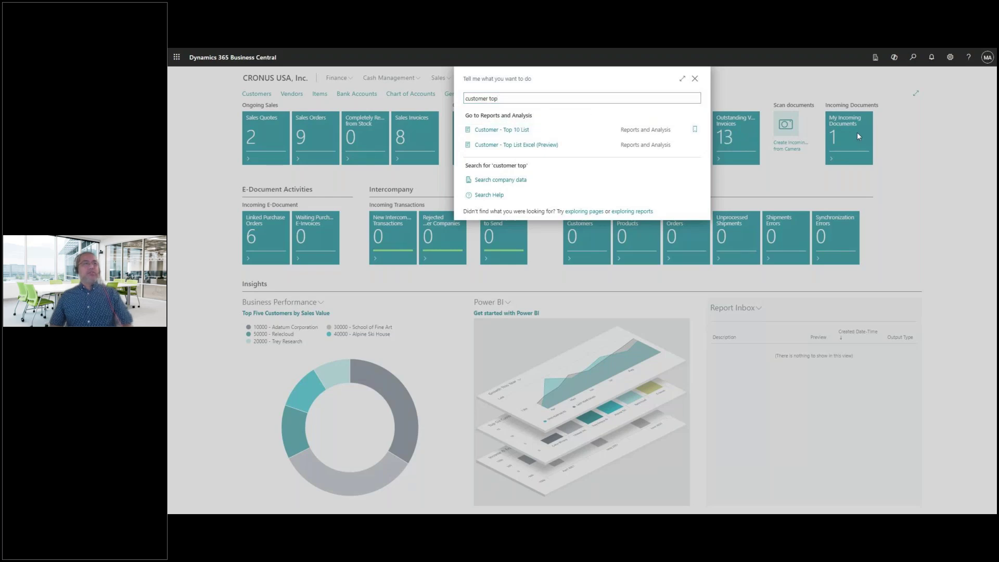
click(904, 209)
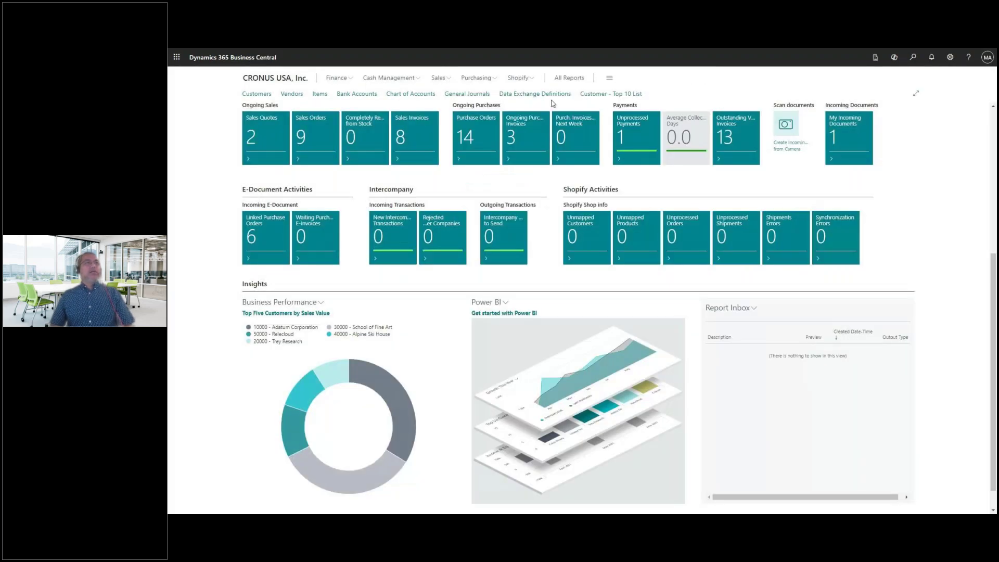
click(605, 97)
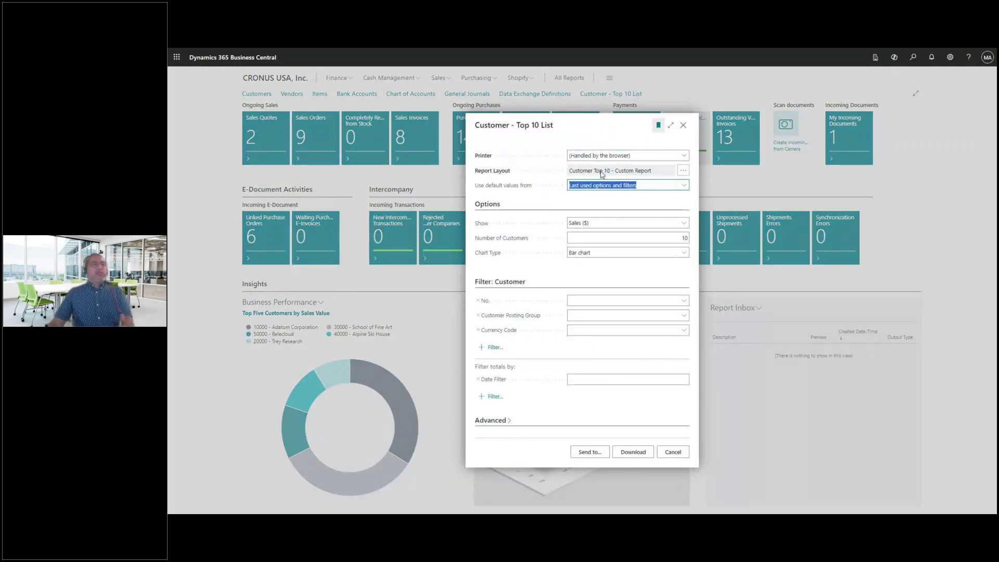
Step: Review the report layouts, keeping 'Customer Top 10 - Custom Report' selected
click(685, 172)
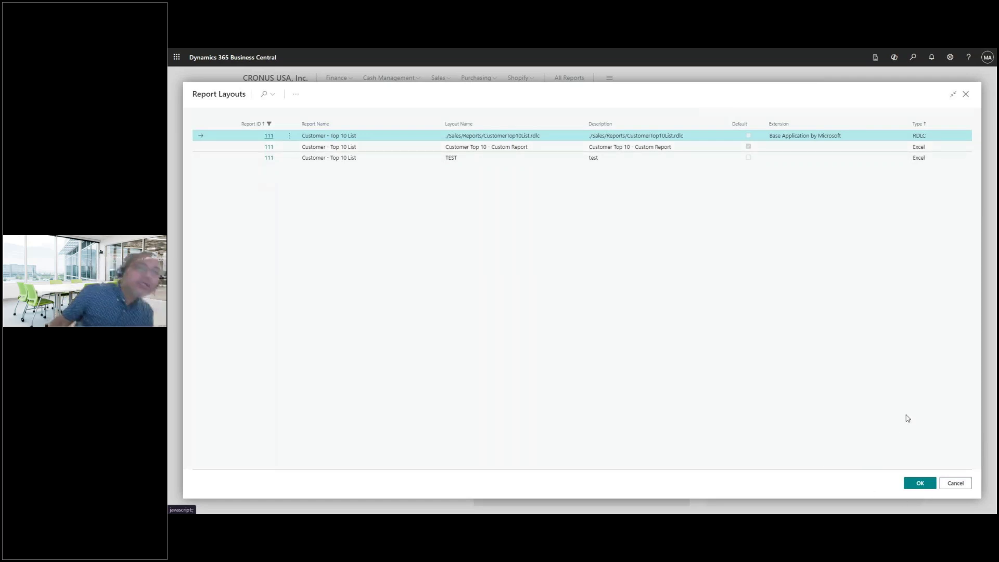
click(964, 101)
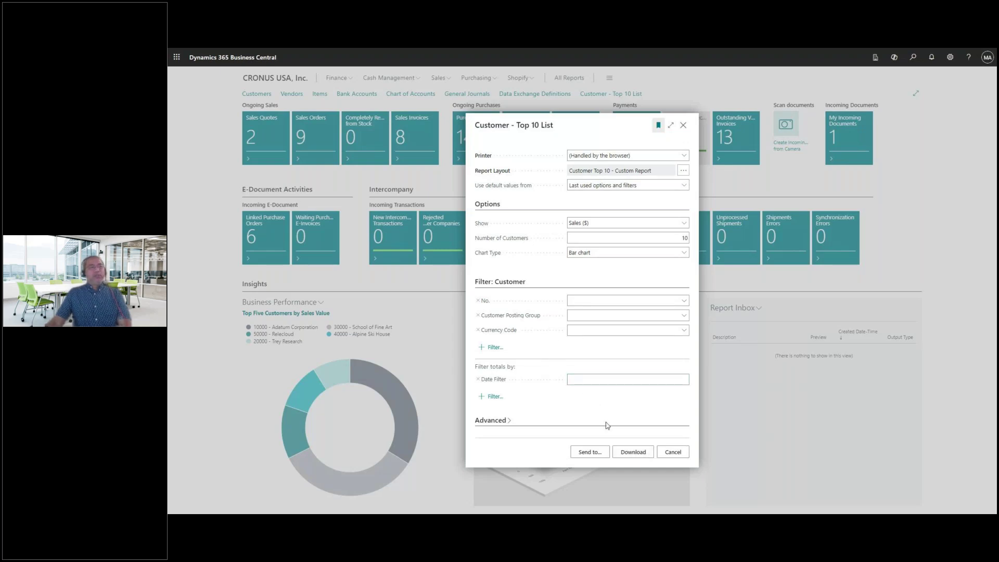
Step: Download the Customer - Top 10 List report and save the Excel workbook
click(634, 452)
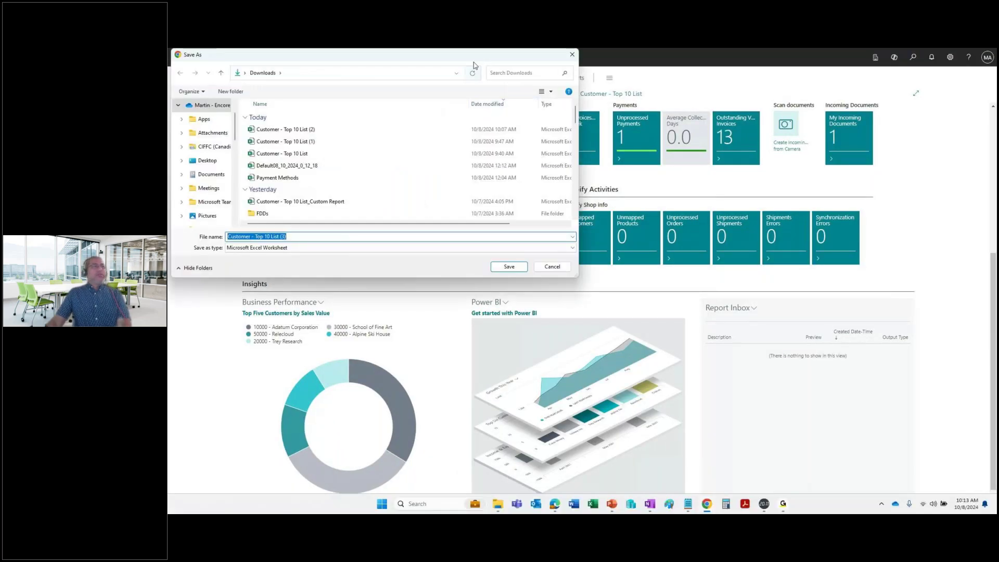
drag(474, 58, 649, 146)
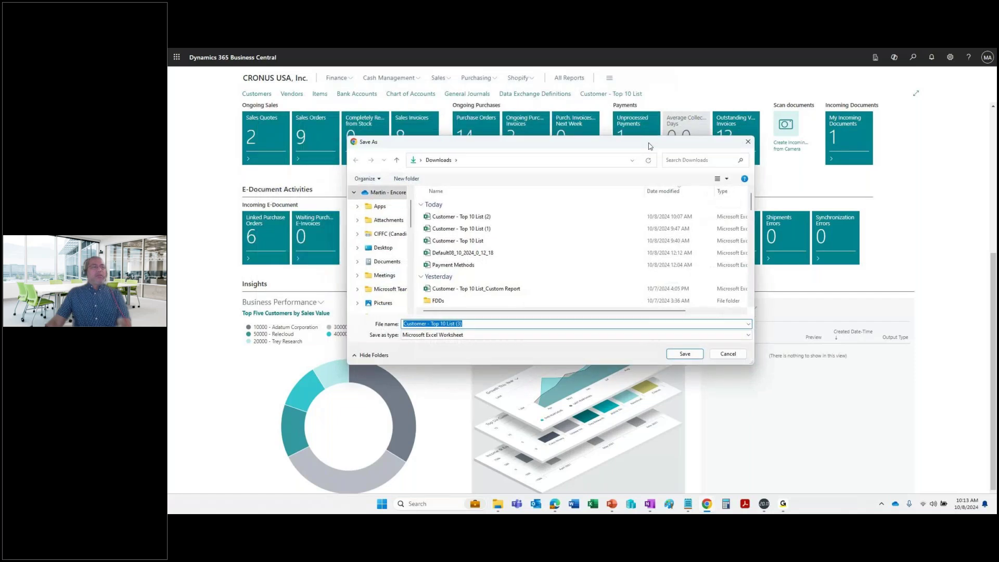
click(671, 352)
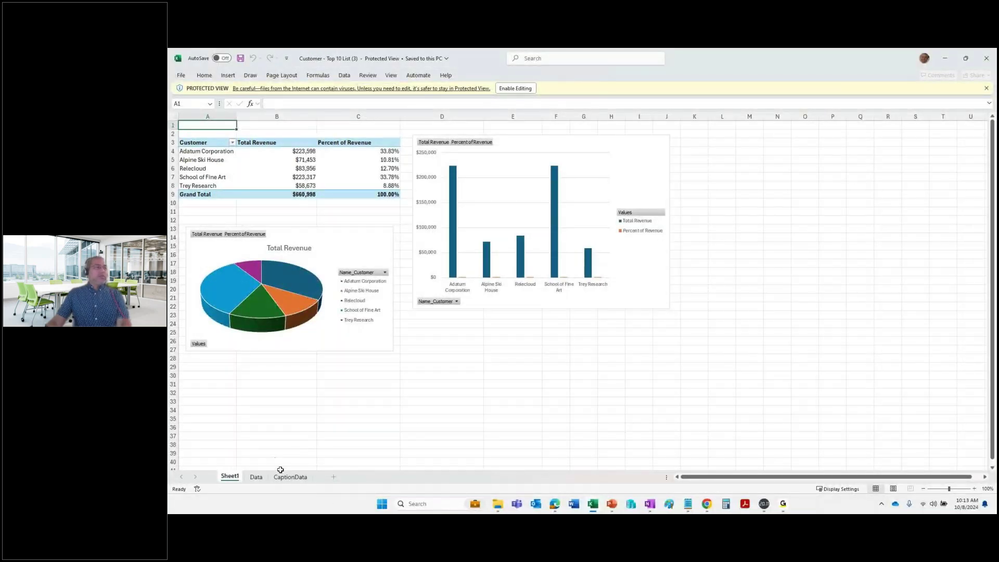
Step: Check the Data sheet, enable editing on Sheet1 so the pivot and charts refresh, then minimize Excel
click(256, 477)
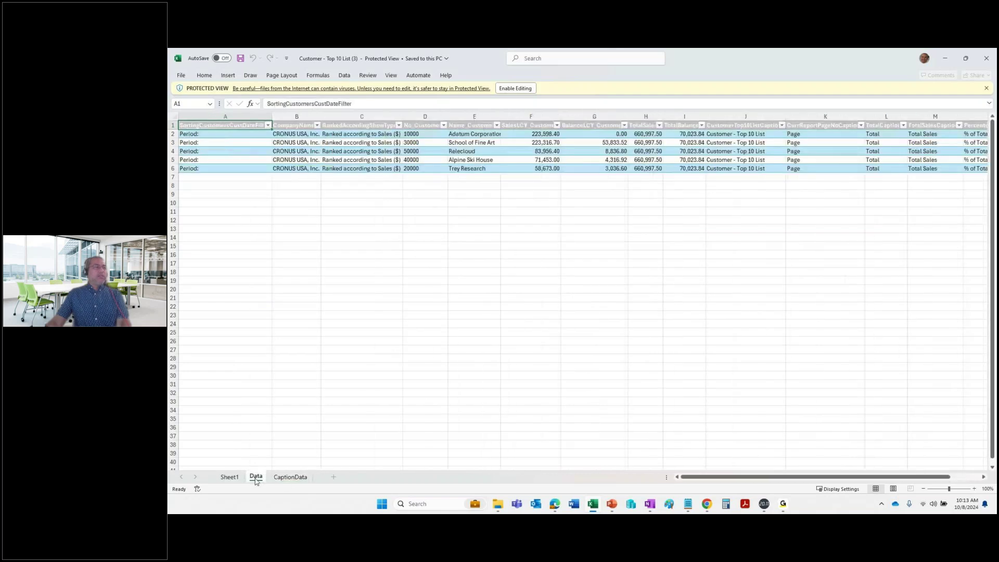
click(230, 476)
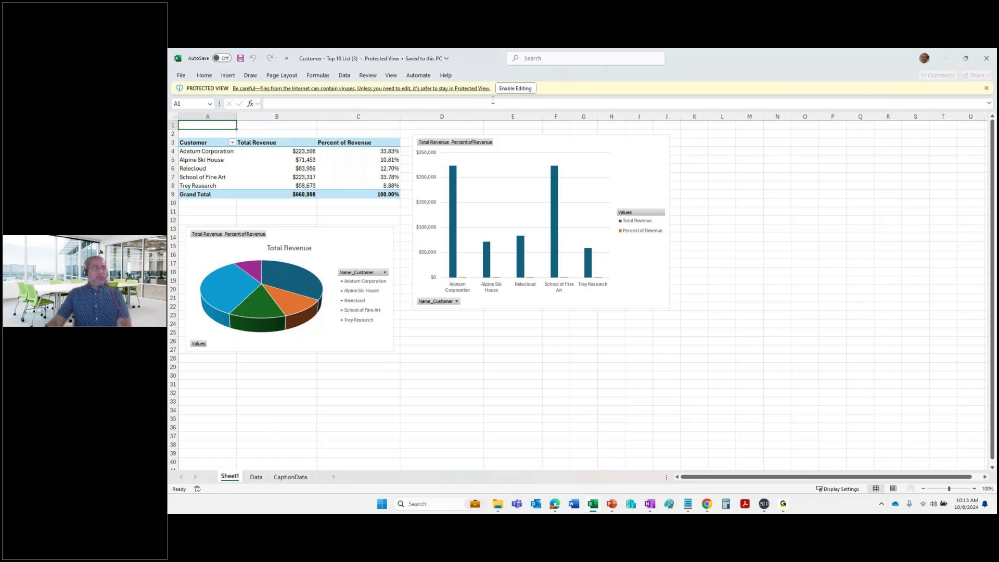
click(515, 89)
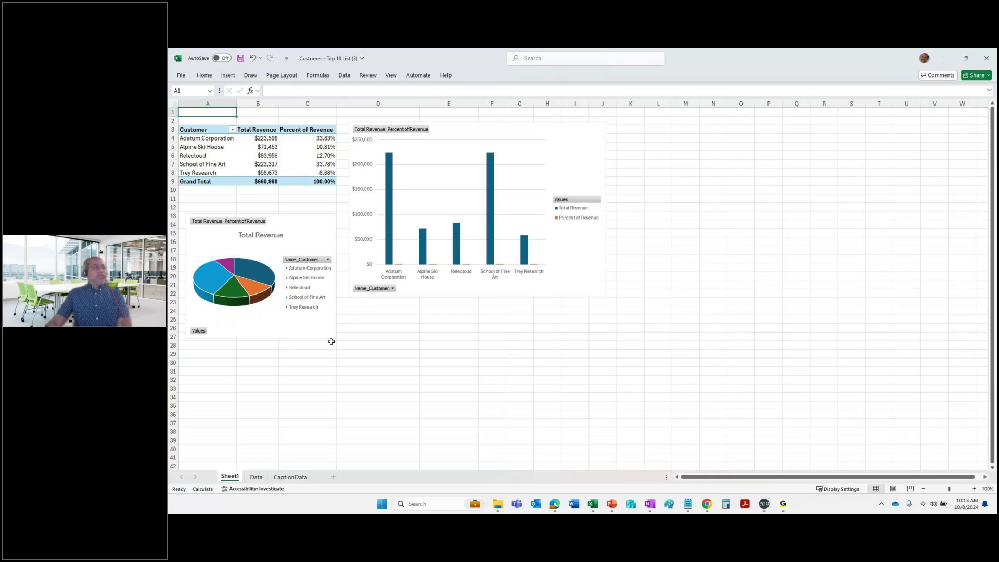
click(349, 345)
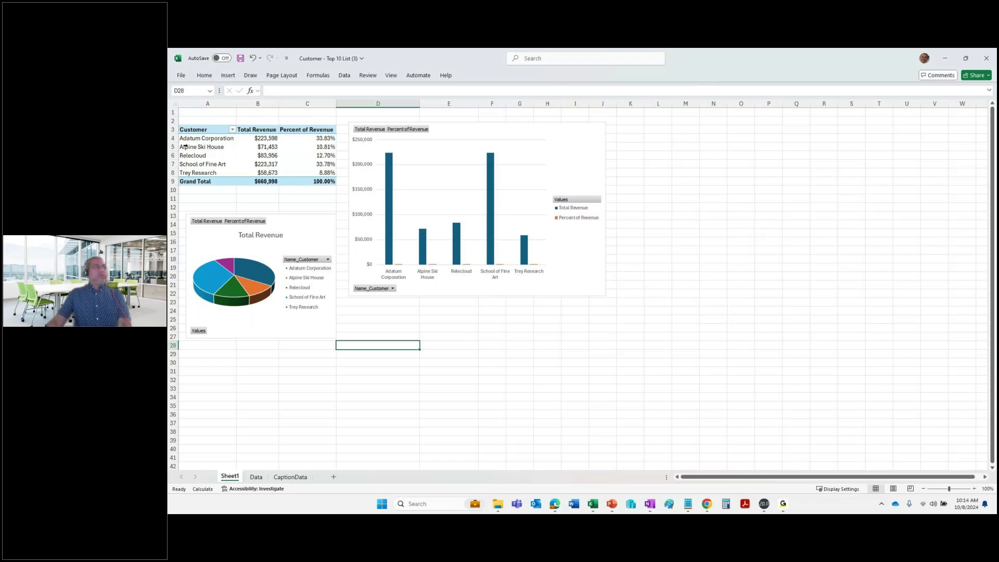
click(947, 61)
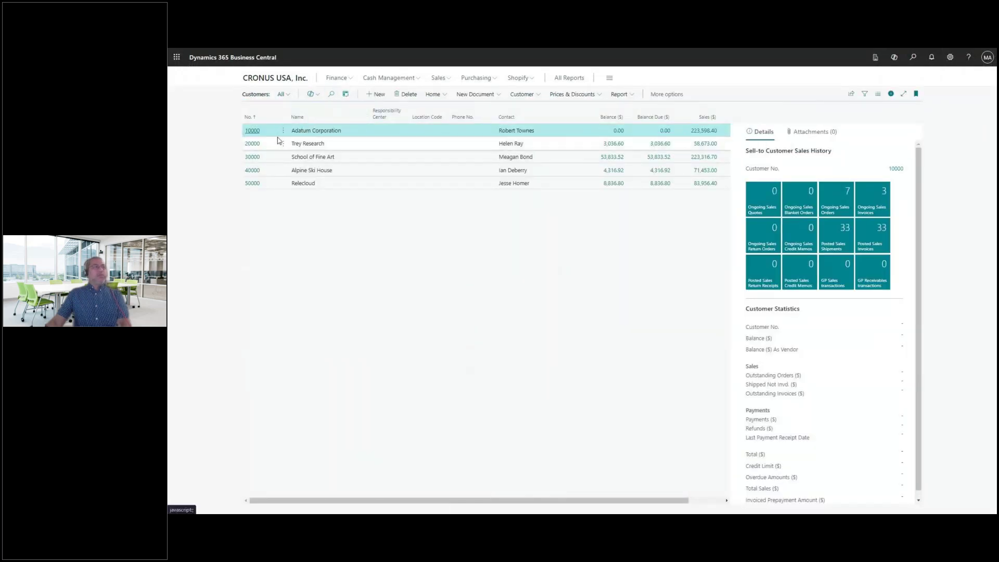
Step: Create a new sales invoice for Adatum Corporation and begin the first line's item number
mouse_move(496, 98)
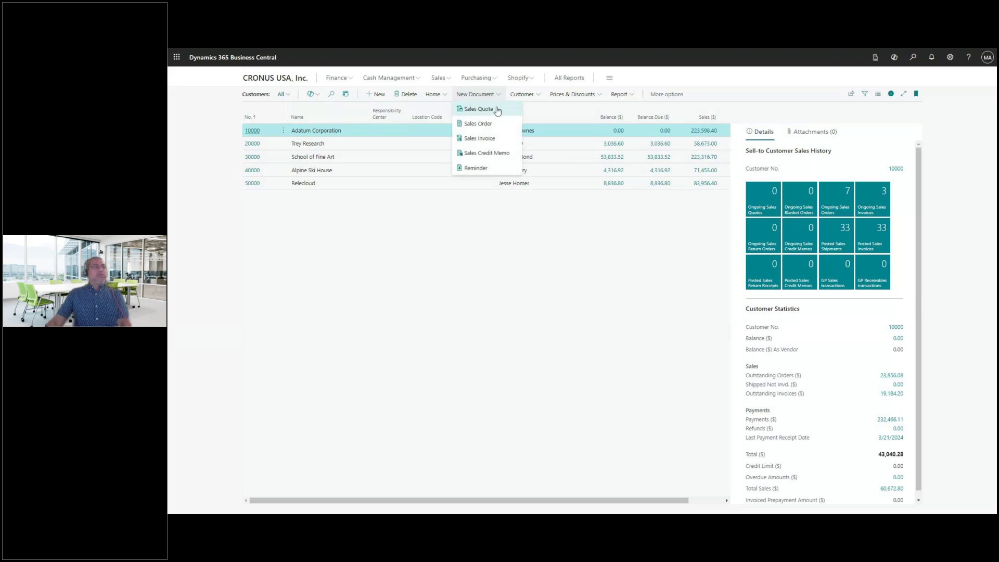
click(495, 139)
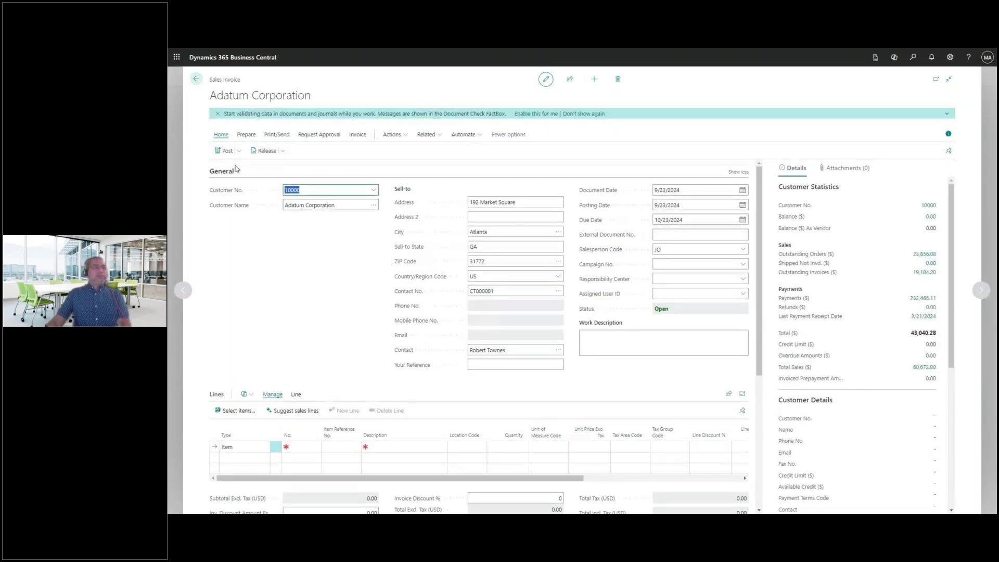
click(308, 447)
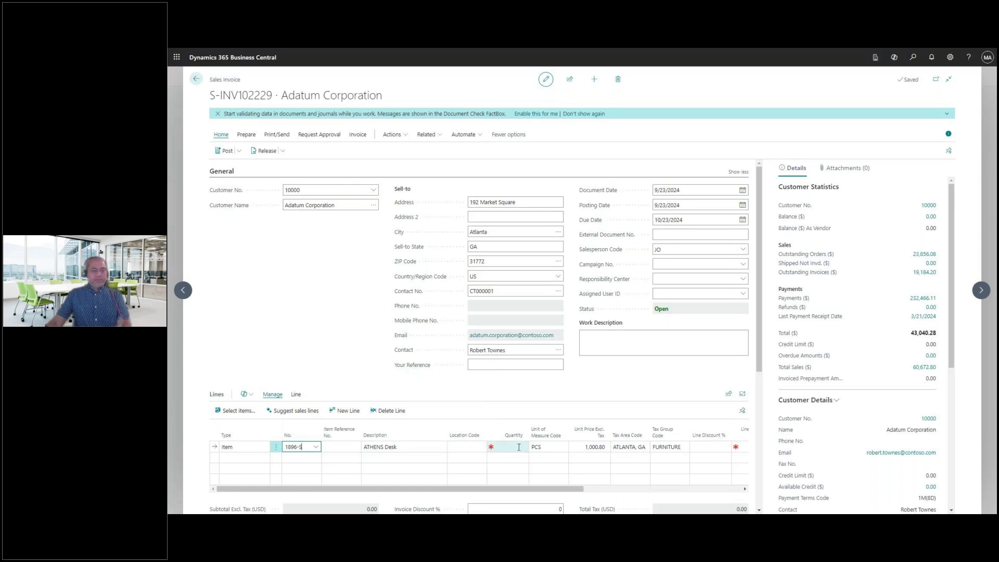
Step: Set the first invoice line's quantity to 100 so the line totals recalculate
click(522, 446)
text(1)
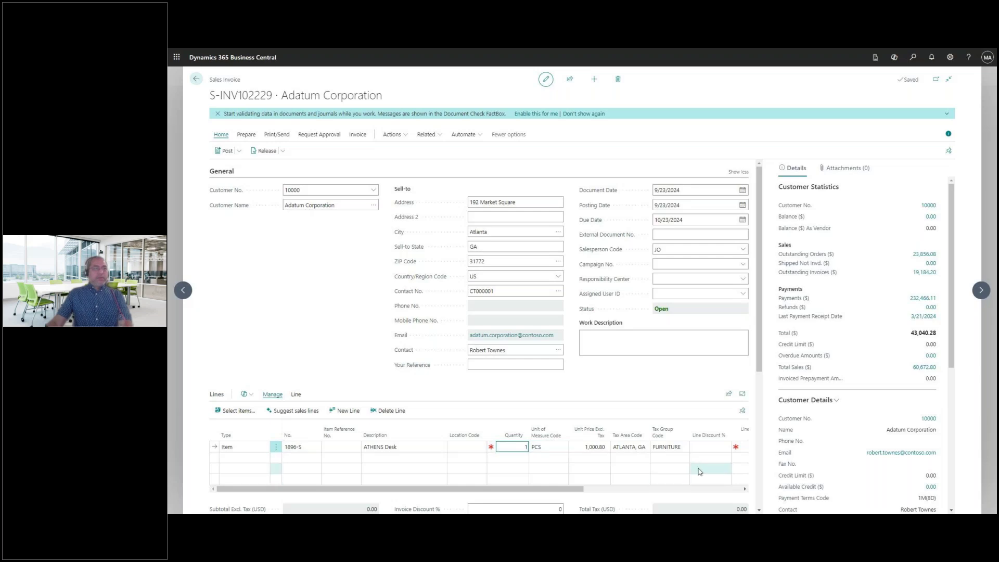
click(744, 489)
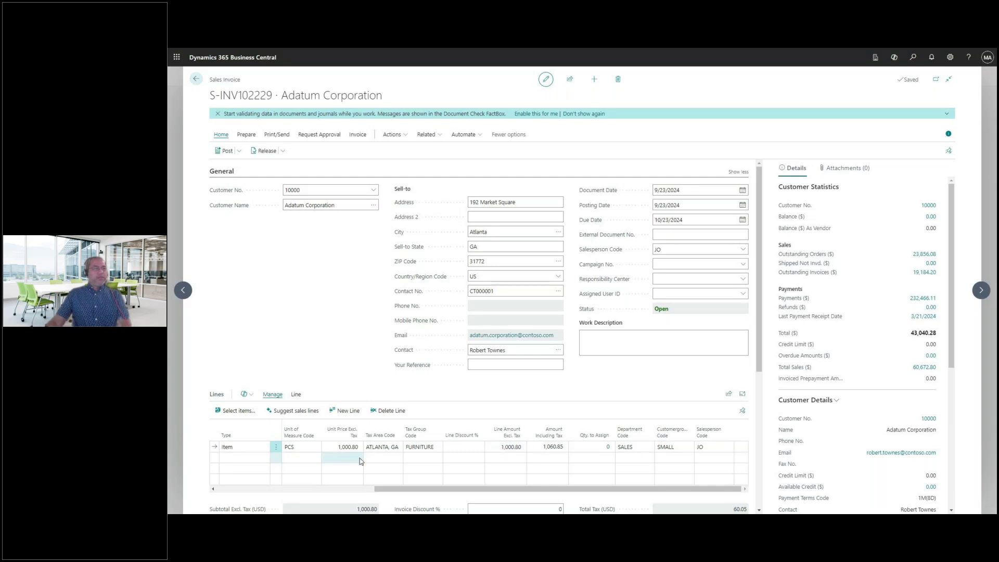
click(220, 489)
click(518, 447)
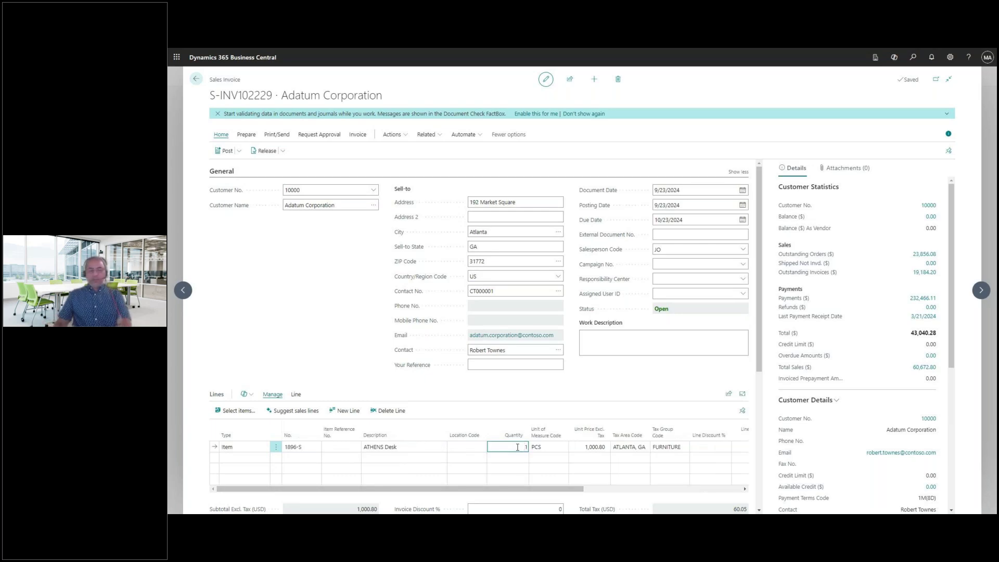
text(001)
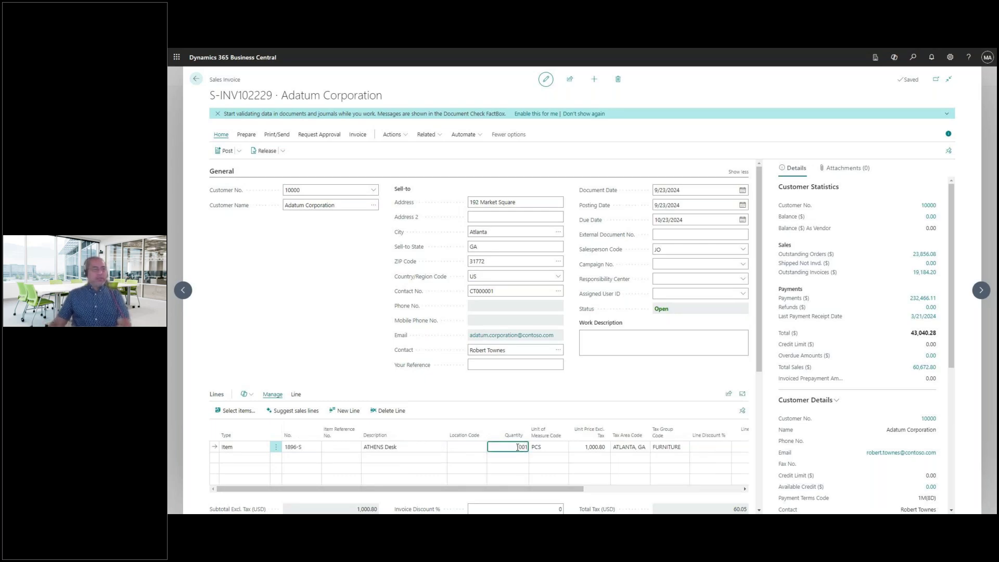
key(BackSpace)
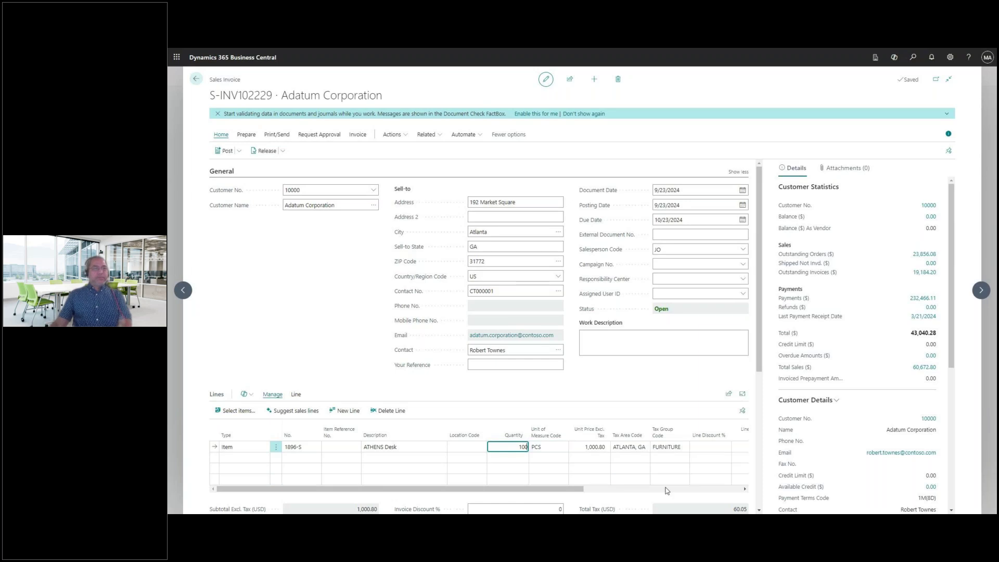
click(666, 489)
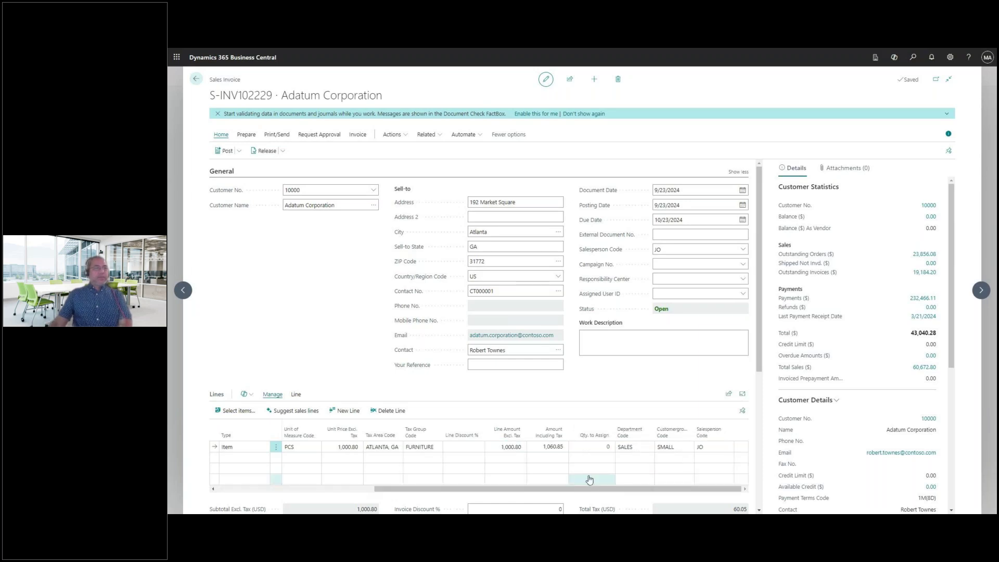
click(509, 447)
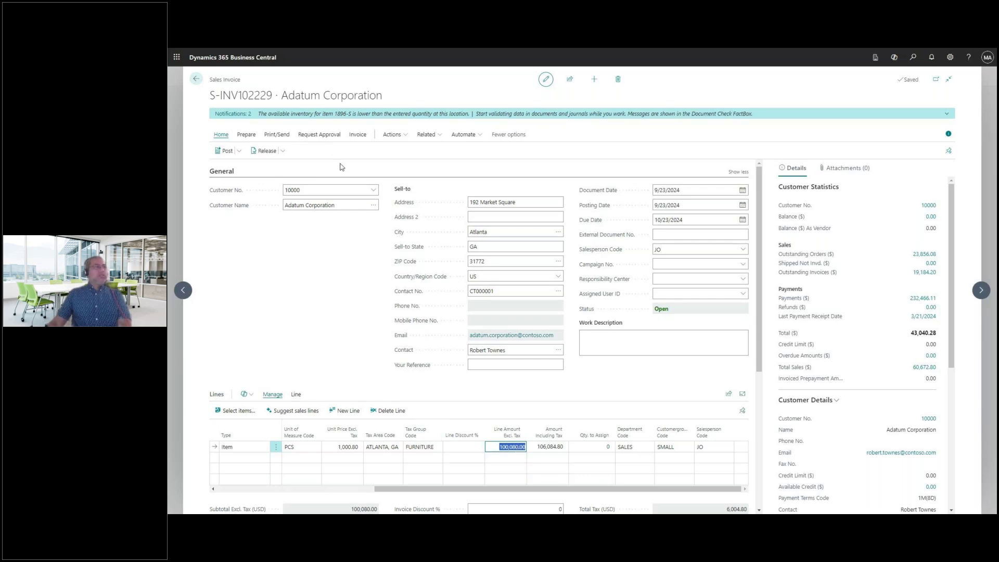
Step: Post the sales invoice without opening the posted invoice, then return to the home page
click(359, 135)
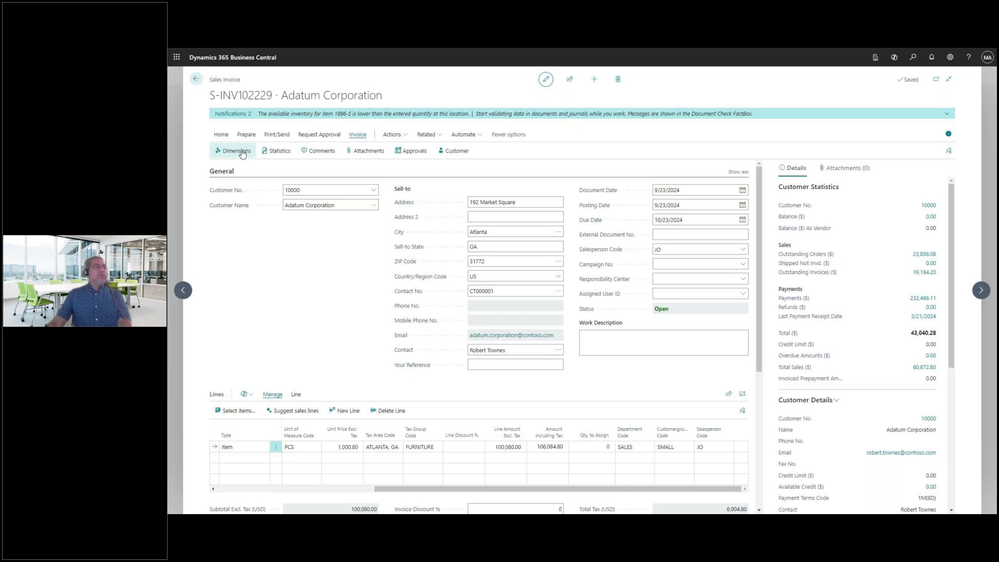
click(242, 152)
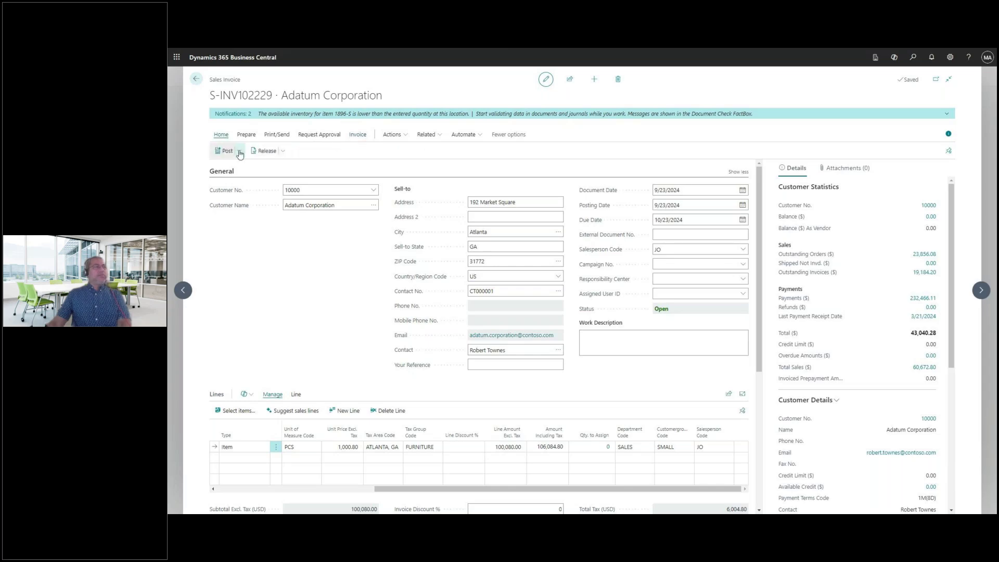
click(239, 151)
click(231, 169)
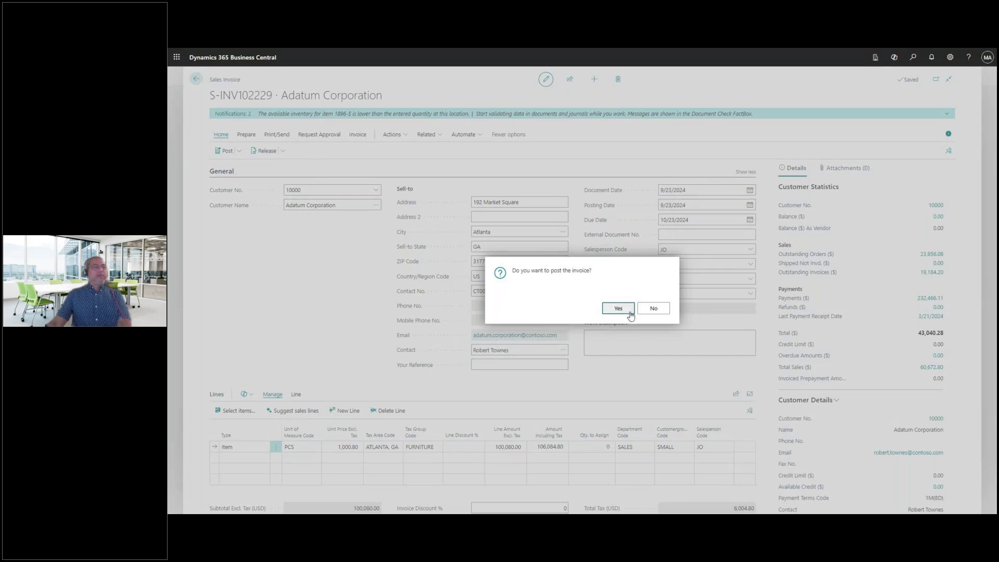
click(619, 308)
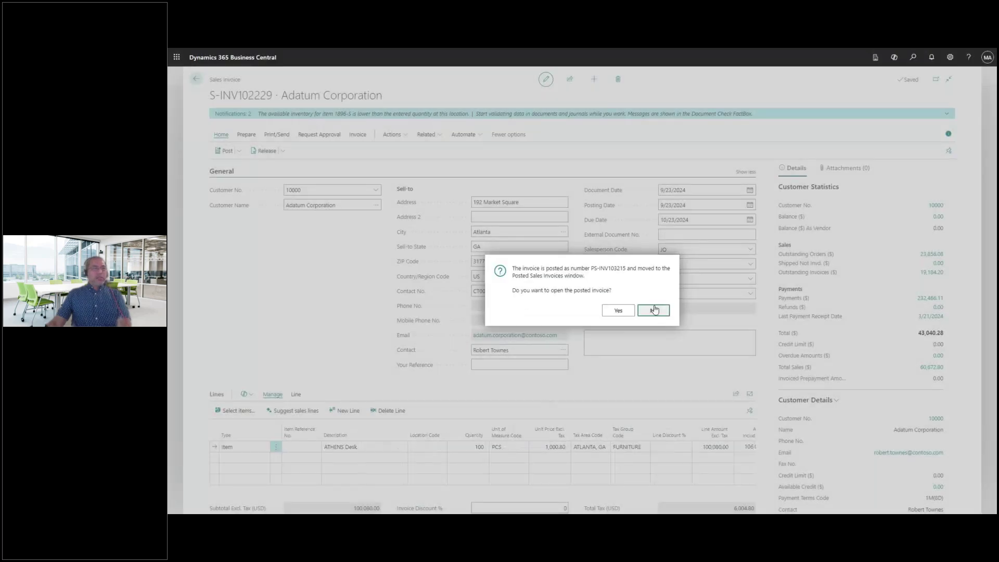
click(654, 310)
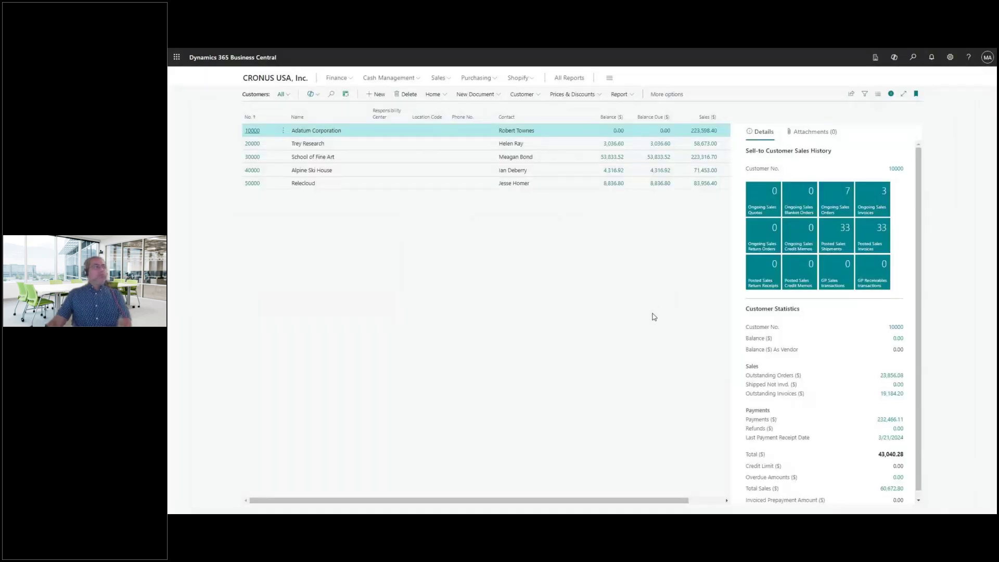
click(275, 78)
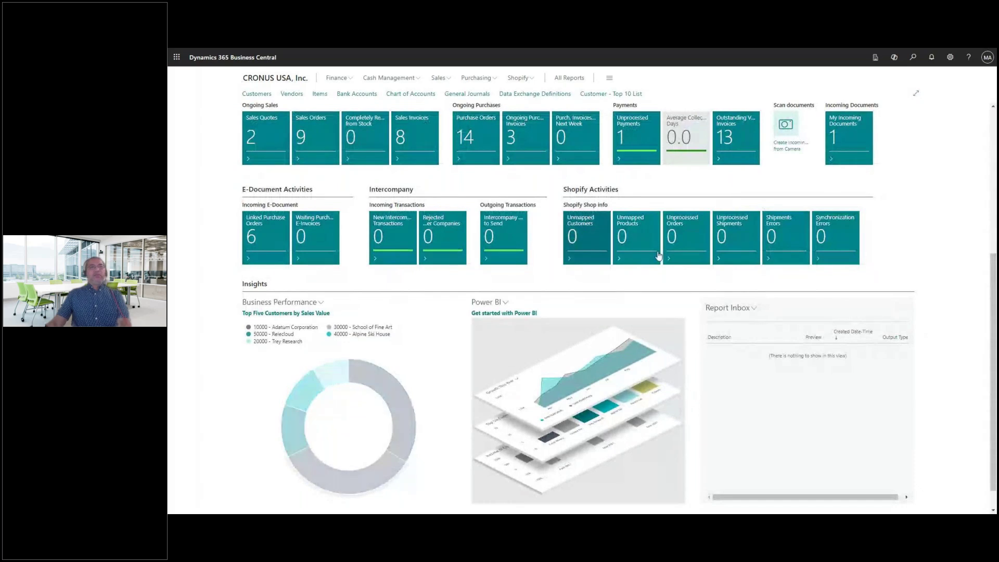
Step: Run the Customer - Top 10 List report again and save the downloaded Excel file
click(636, 94)
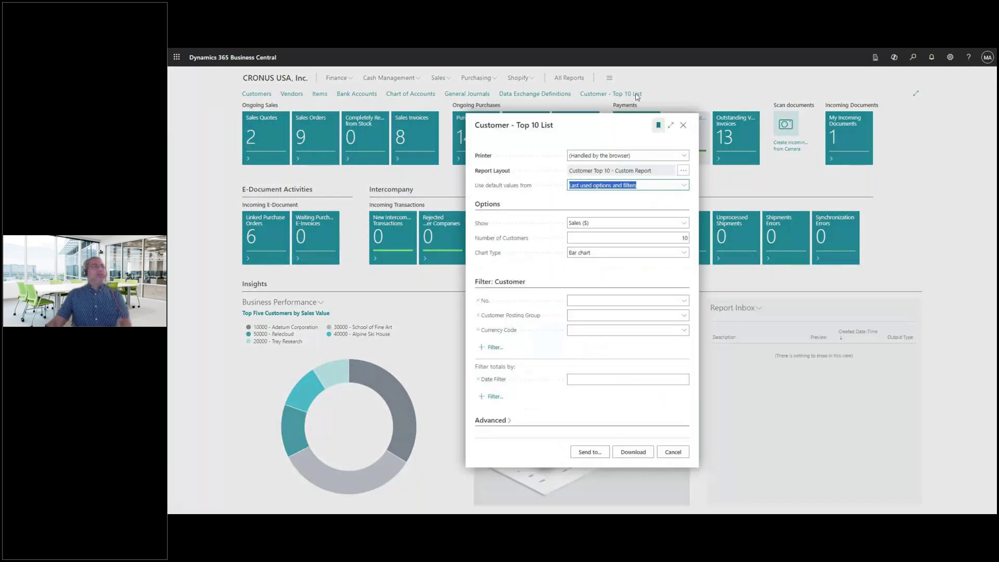
click(633, 451)
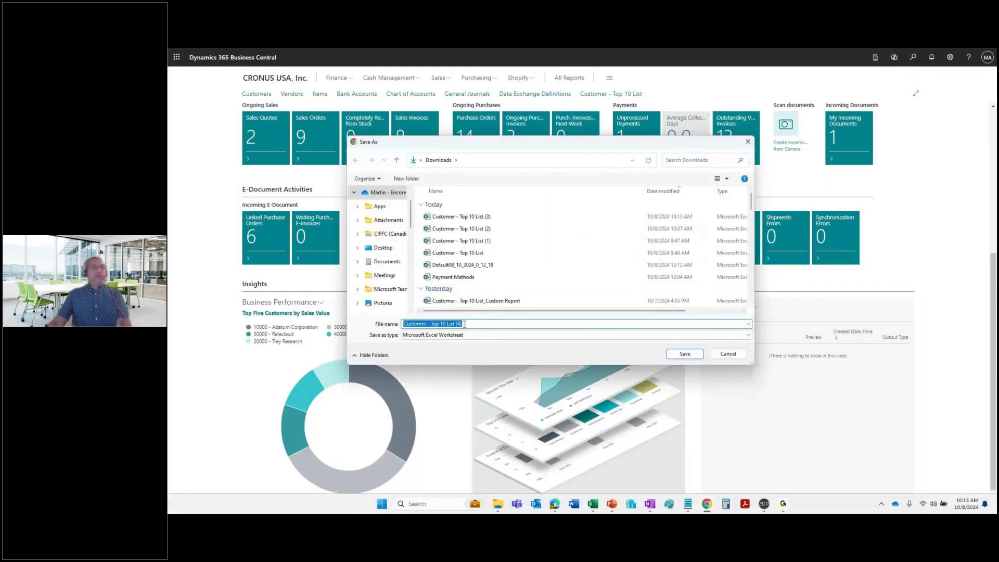
click(674, 351)
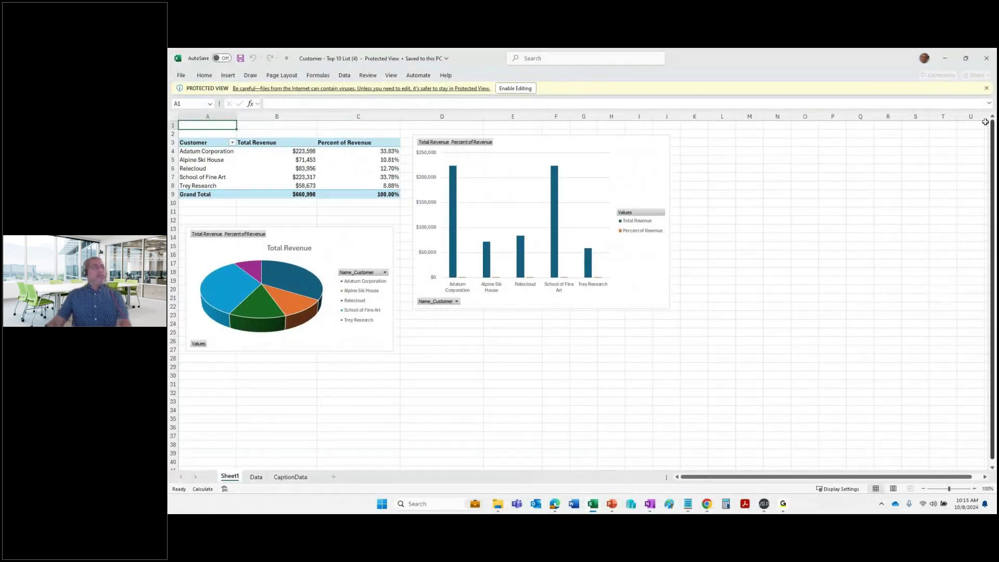
click(506, 374)
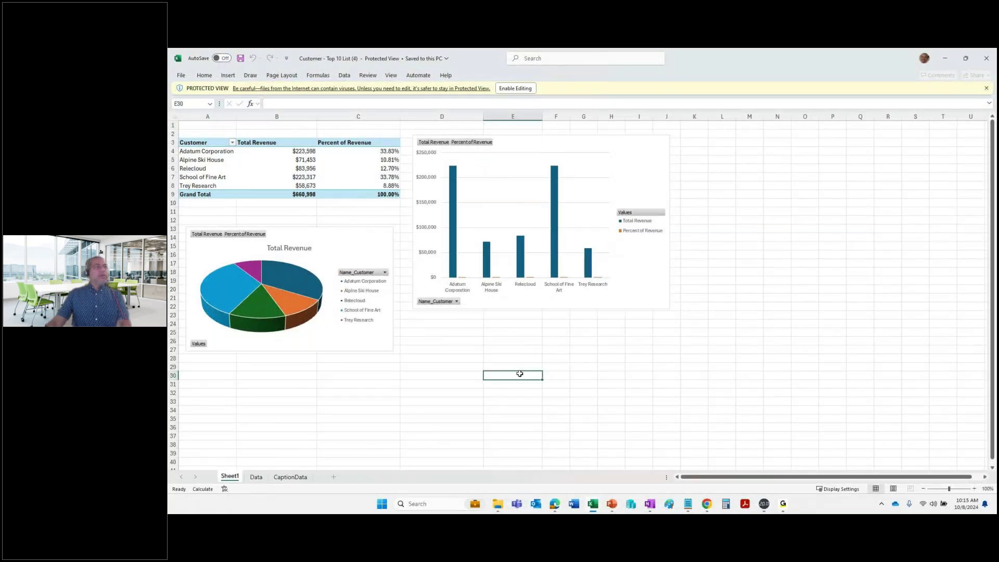
Step: Enable editing so the pivot refreshes, and verify Adatum Corporation's revenue of $323,678
click(512, 89)
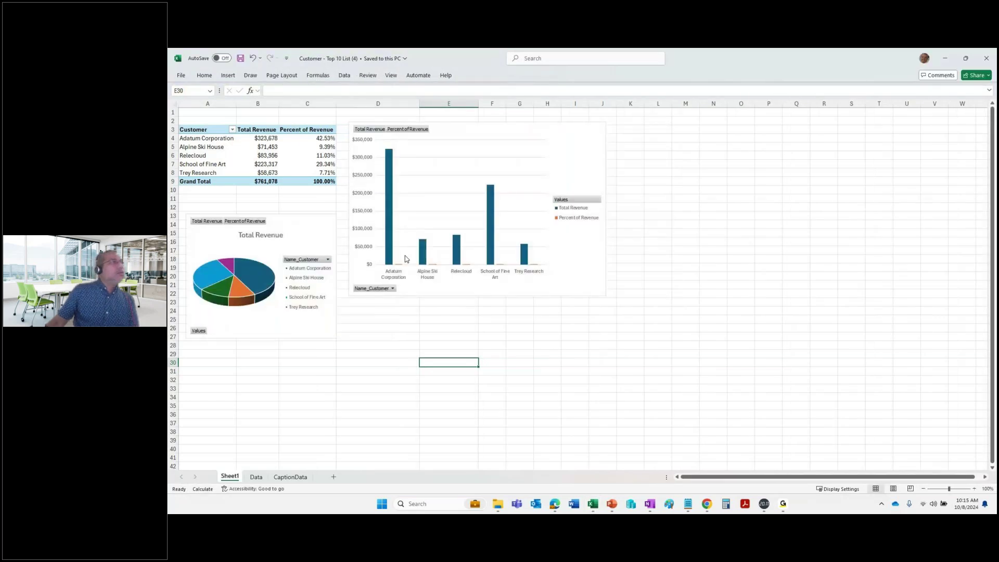
click(279, 137)
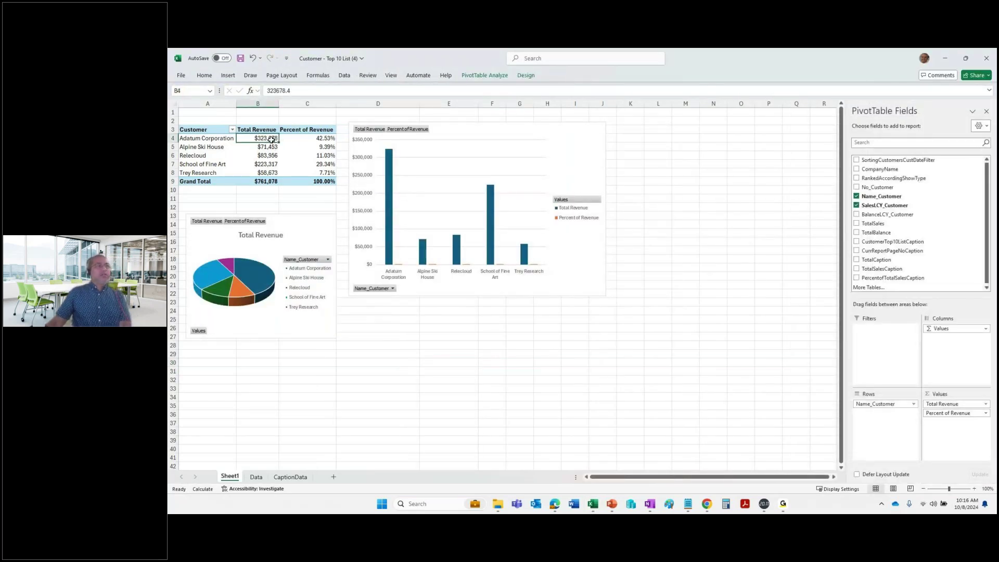
mouse_move(272, 139)
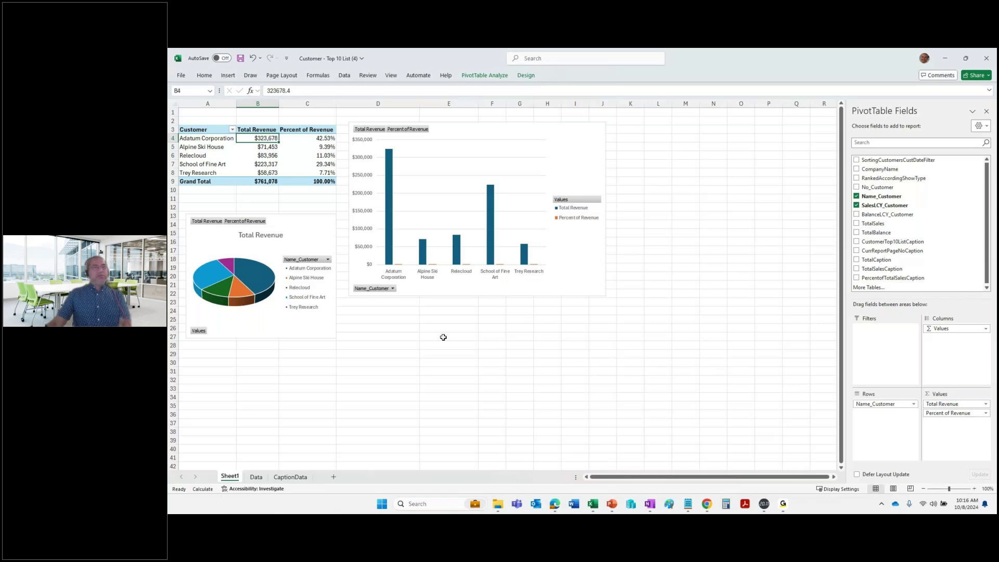
click(415, 353)
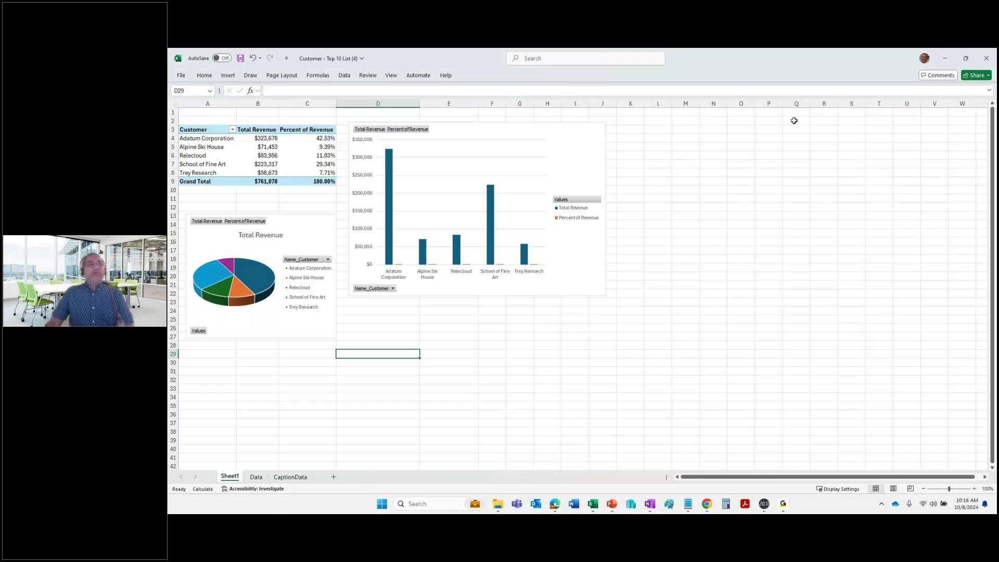
Step: Minimize the new workbook and close the older Customer - Top 10 List (3) without saving
click(950, 63)
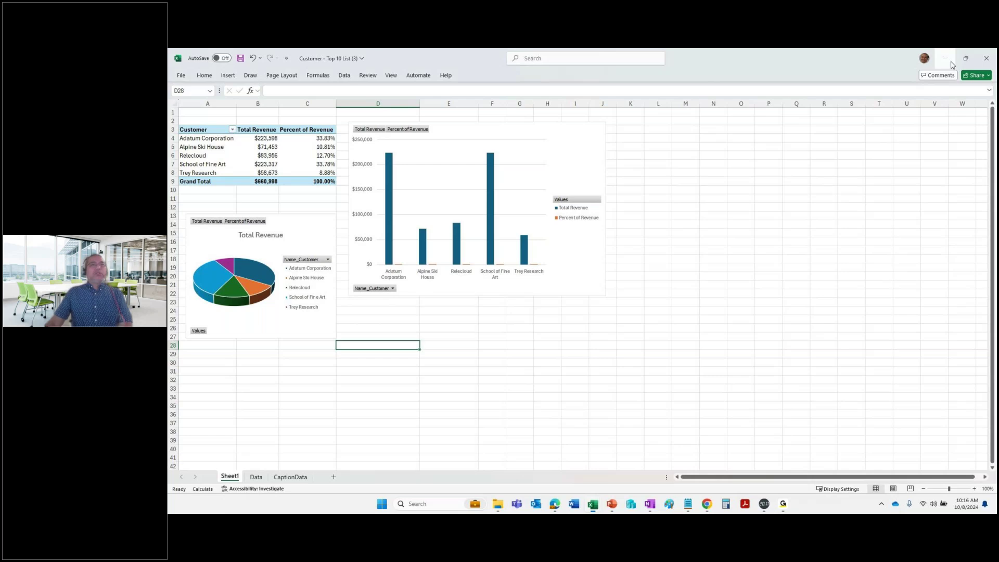
click(986, 57)
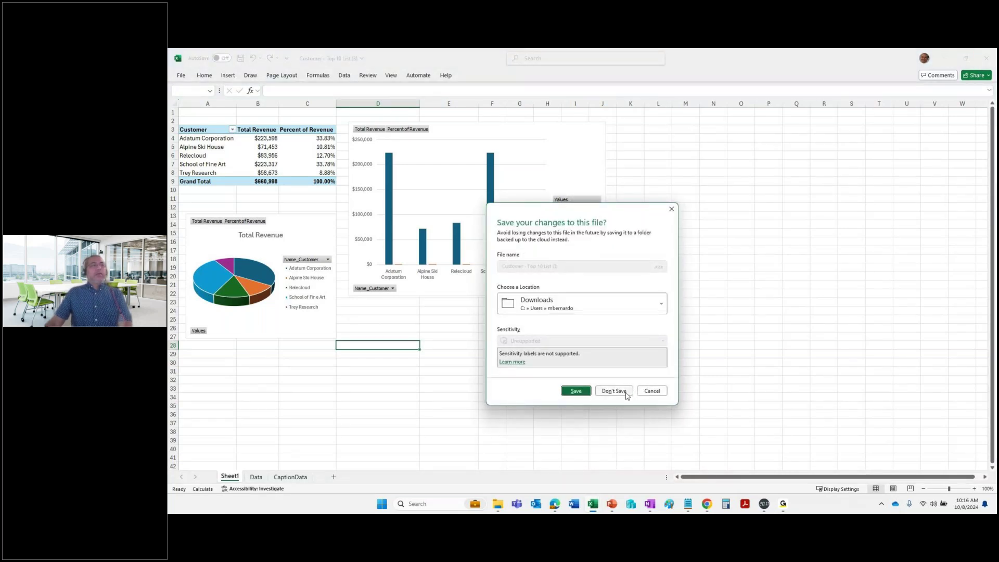
click(614, 390)
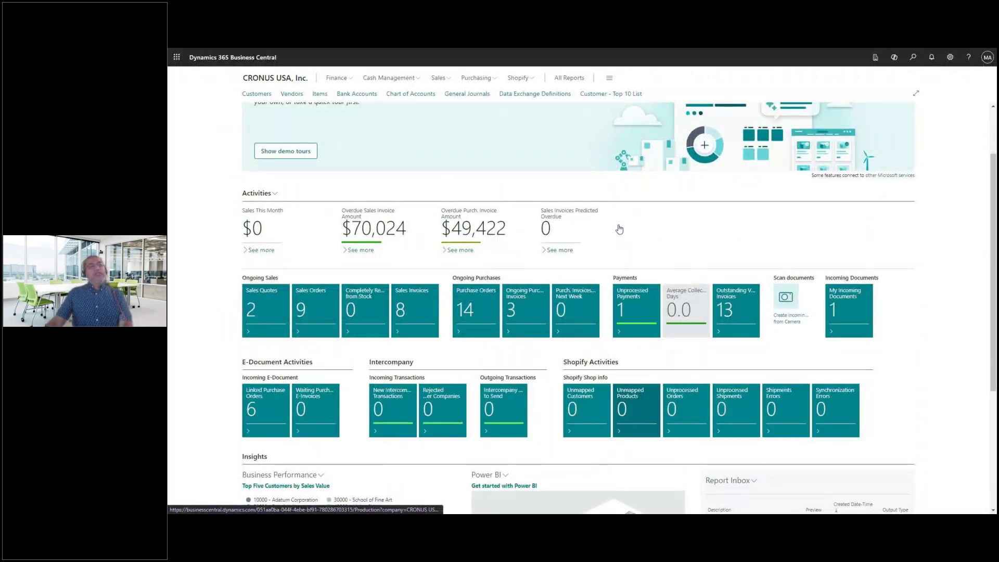
Step: Open the Customer - Top 10 List request and choose Send to Schedule to reach Schedule a Report
scroll(619, 229, down, 4)
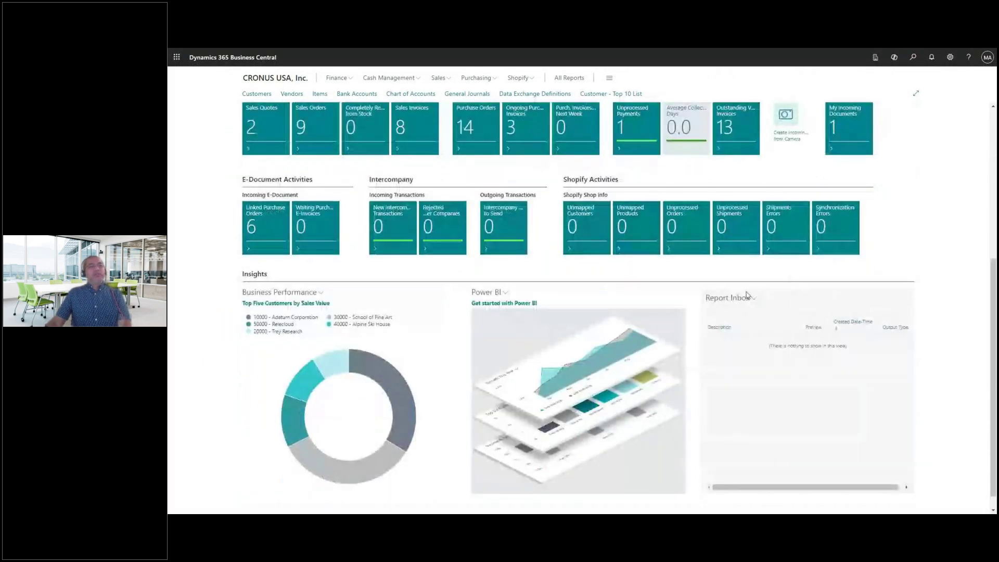
scroll(635, 210, up, 3)
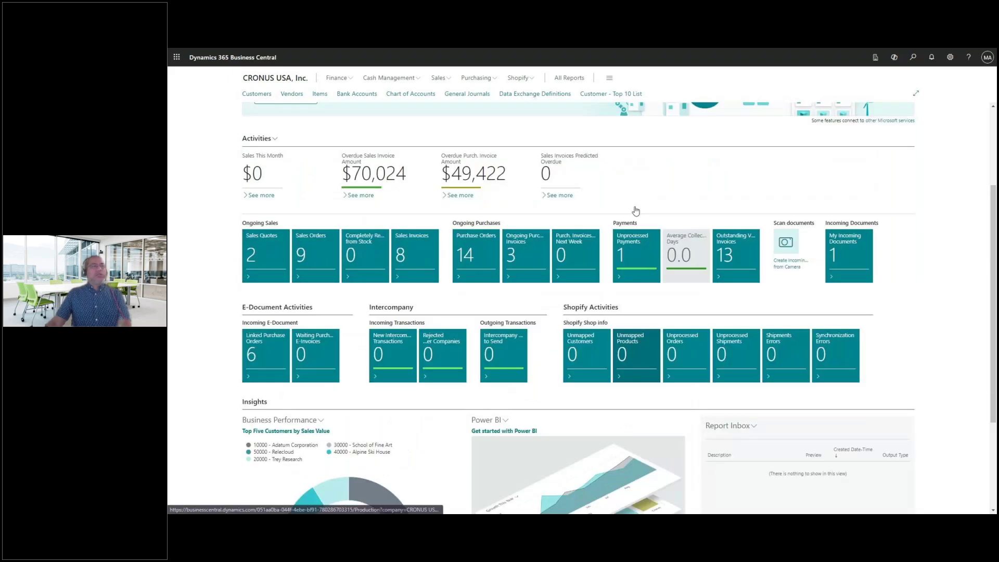
scroll(636, 211, up, 1)
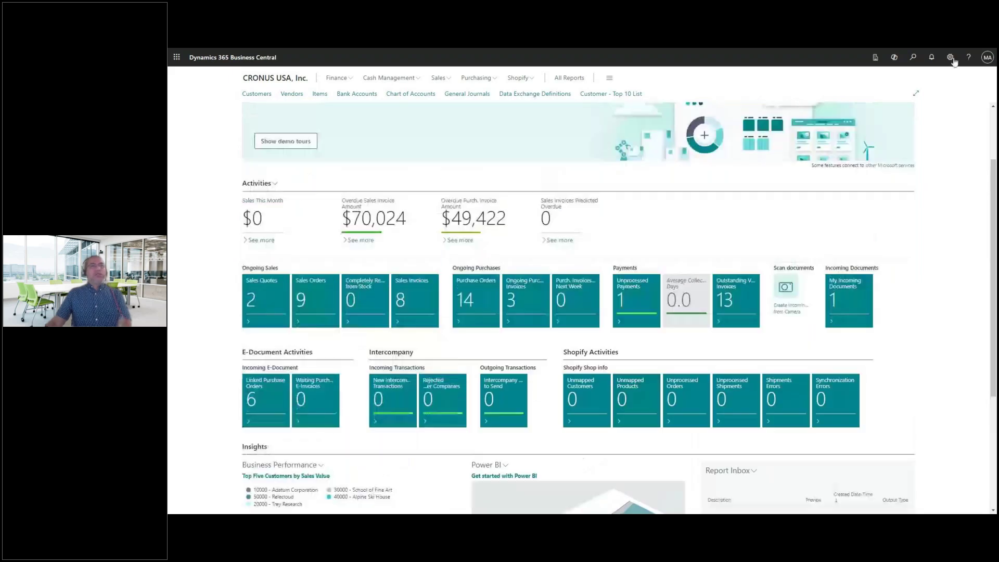
click(600, 95)
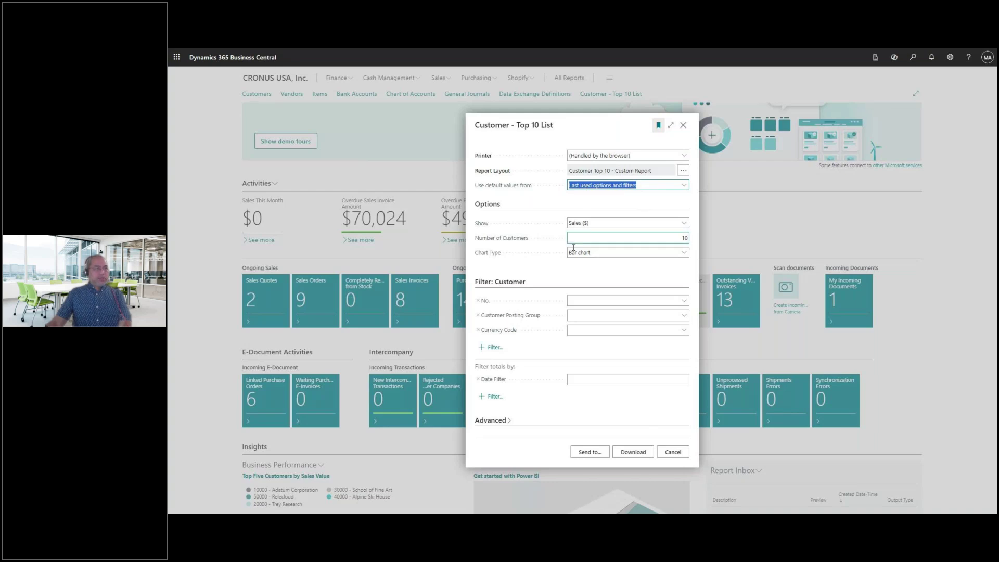
click(582, 452)
click(508, 299)
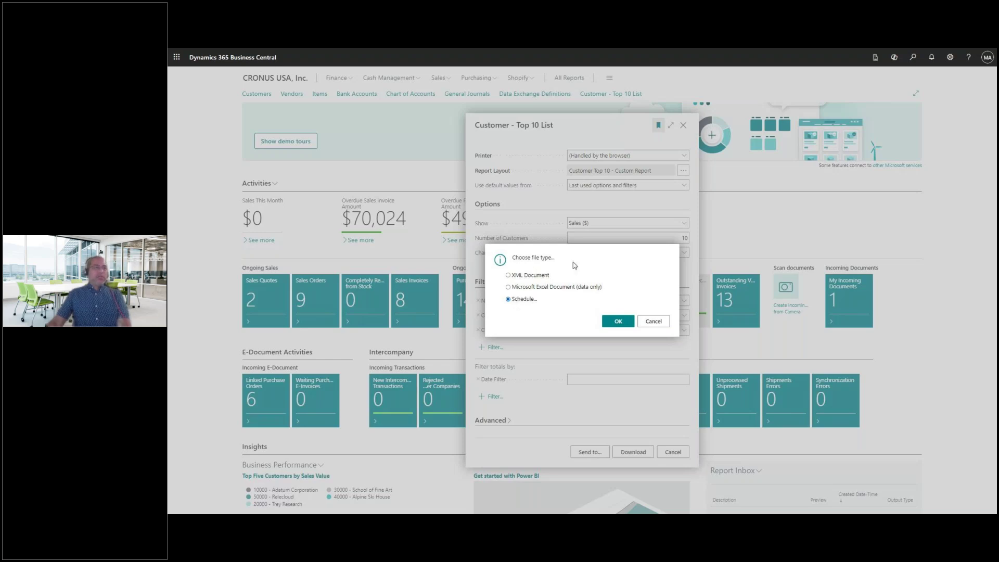
click(620, 323)
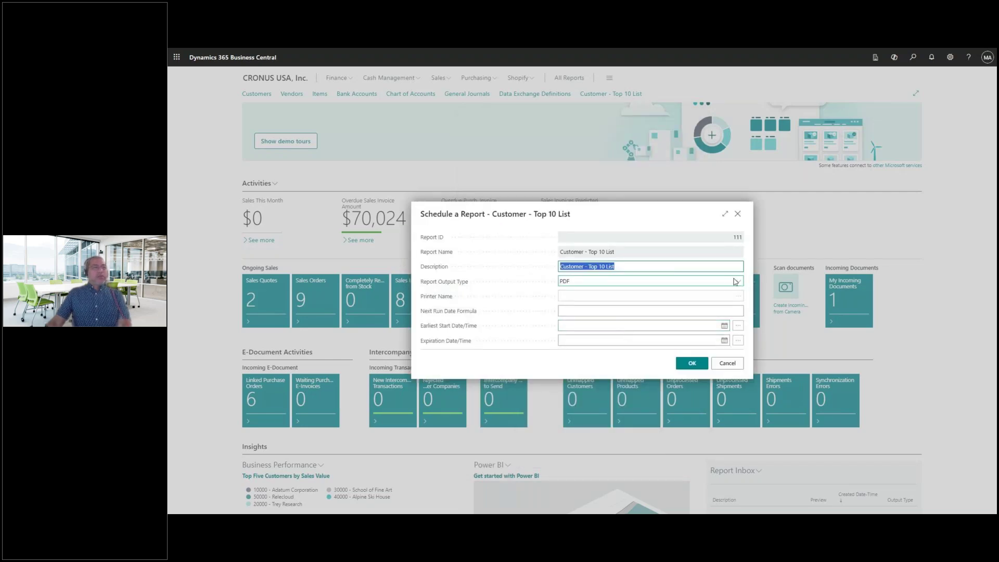
click(736, 281)
Step: Set the scheduled report output to Excel with an earliest start date of 10/8/2024
click(584, 313)
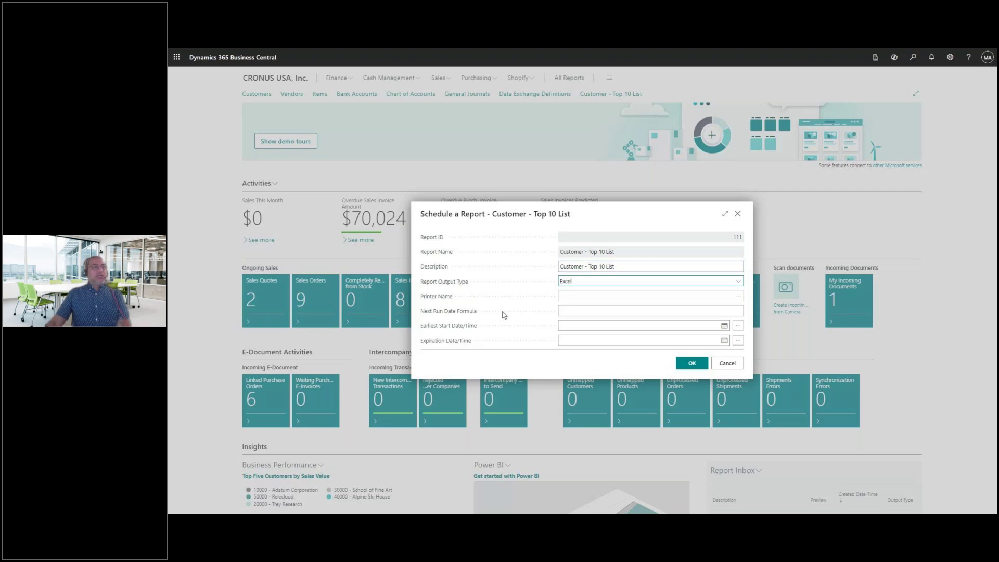
click(724, 326)
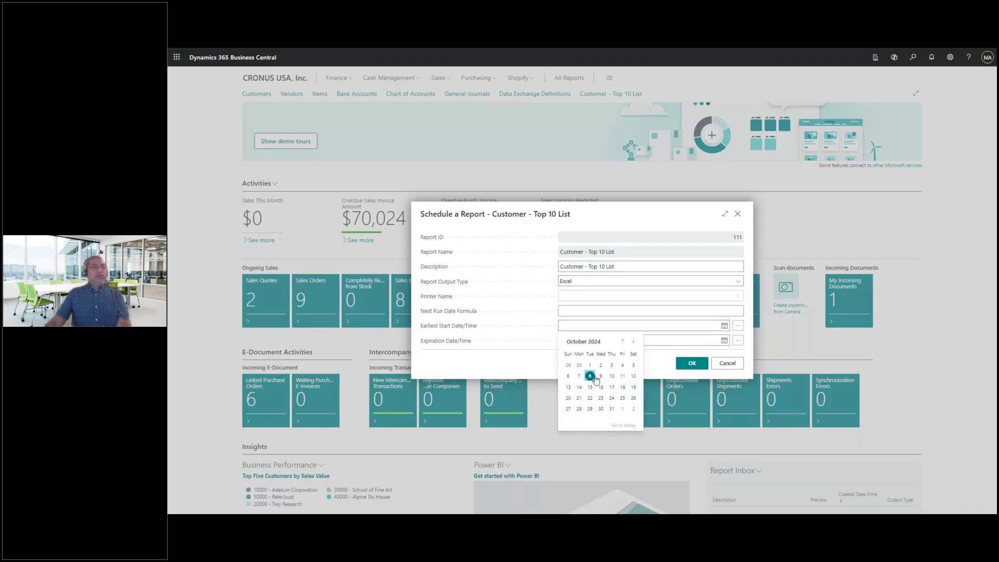
click(589, 376)
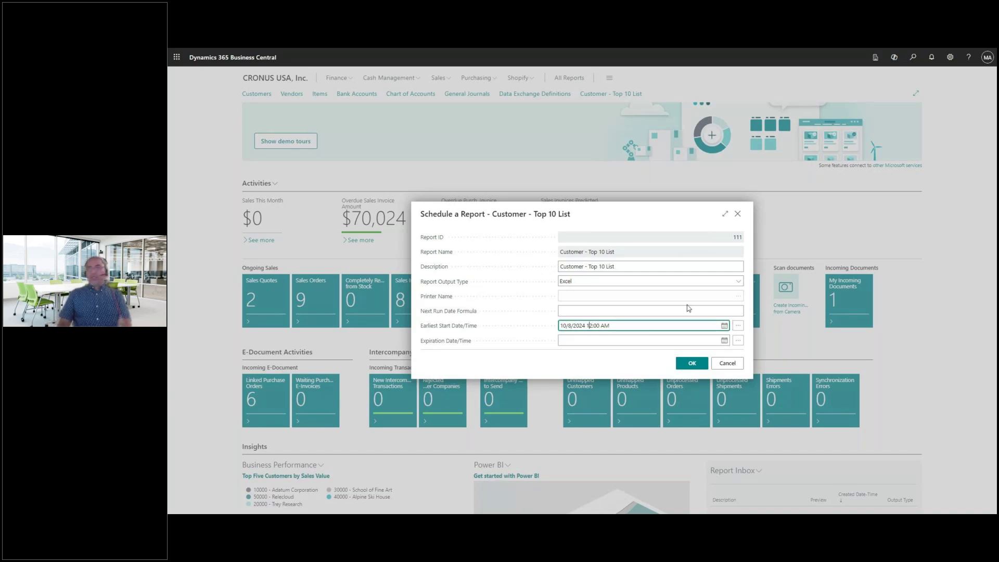
Step: Change the start time to 10:18 AM and confirm the report schedule
key(Caps_Lock)
key(Right)
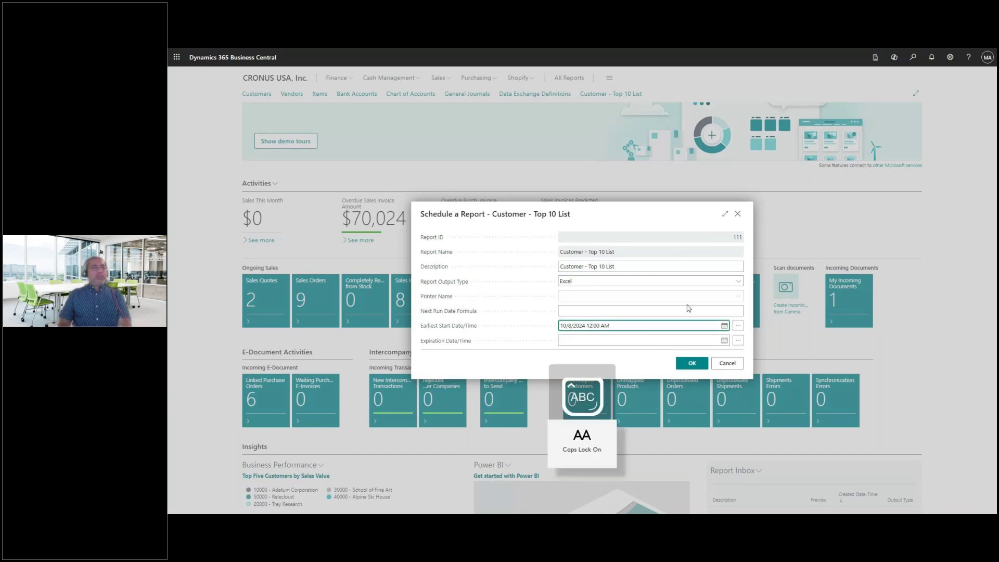
click(606, 311)
key(Tab)
key(shift+Right)
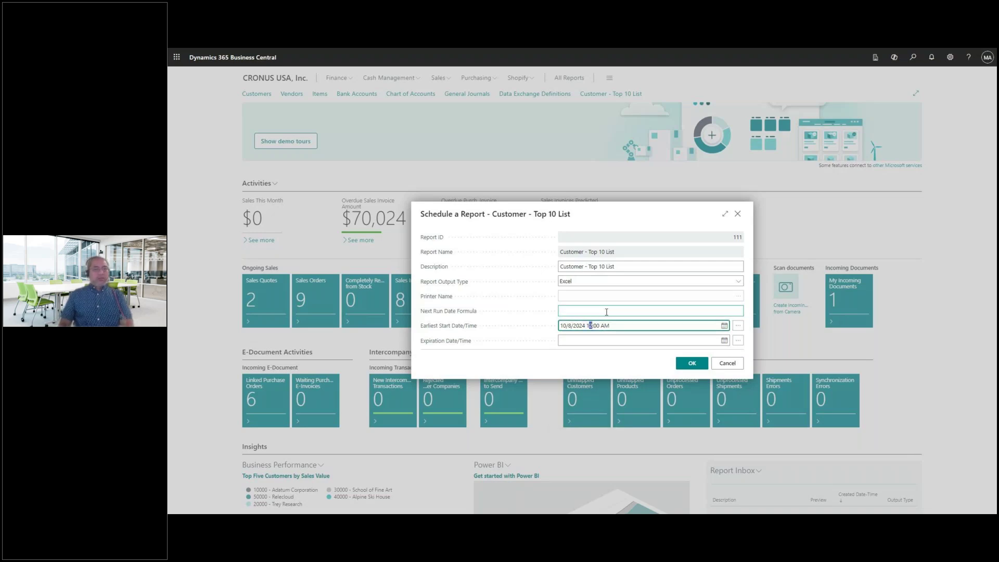
text(0)
key(Right)
key(shift+Right)
key(shift+Right)
text(18)
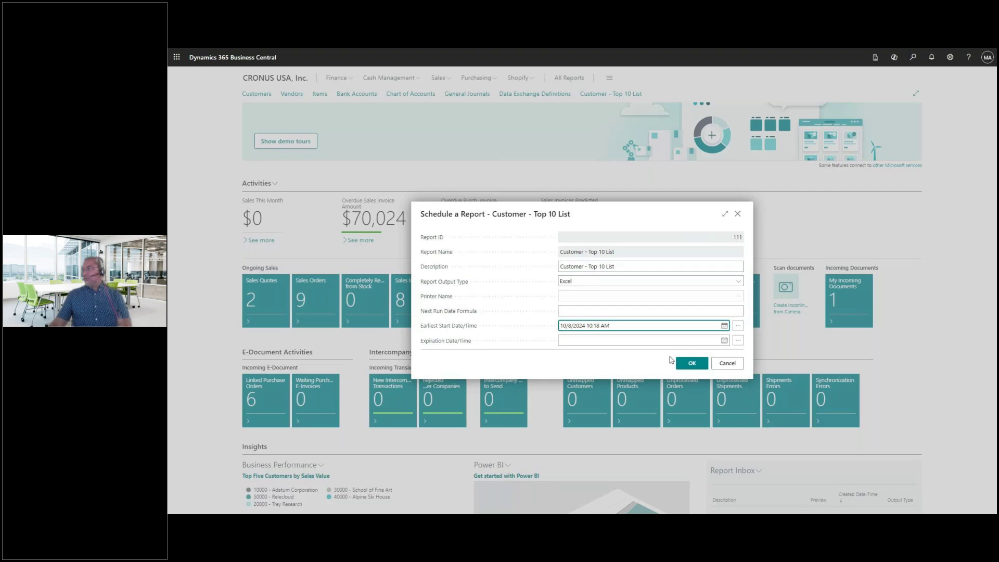
click(688, 370)
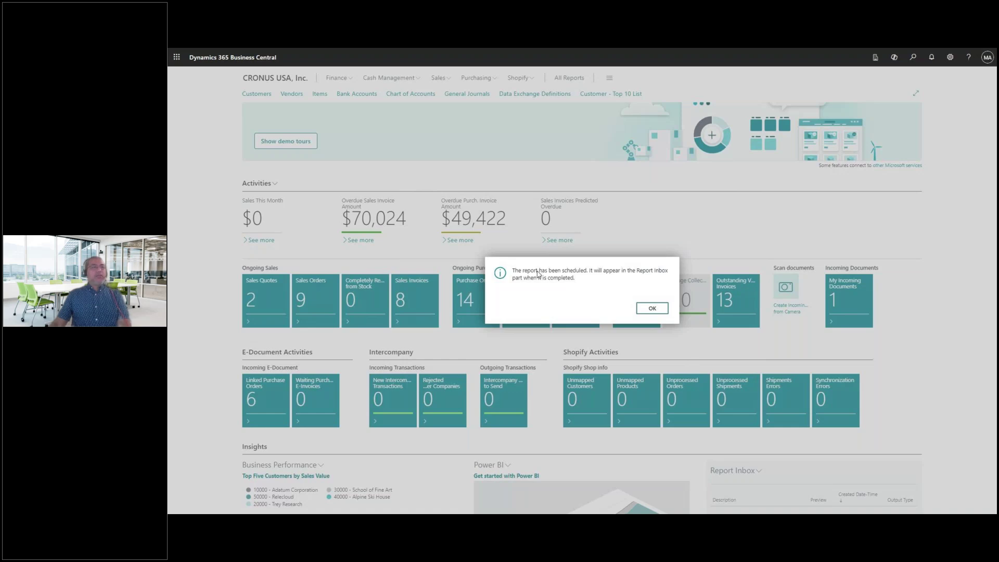
Step: Review the Job Queue Entries from Report Inbox, including the new 10:18 AM entry
click(651, 310)
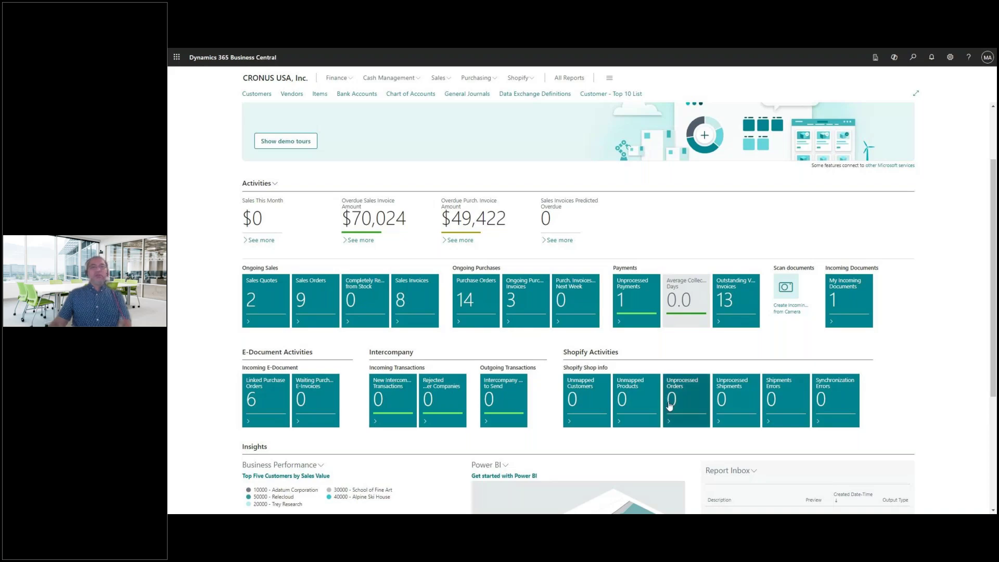
scroll(670, 406, down, 4)
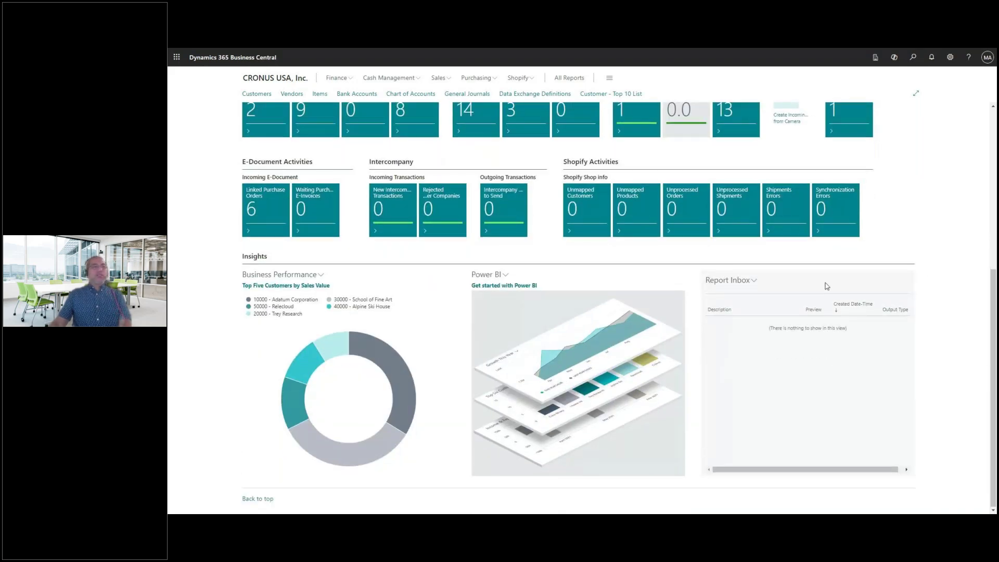
click(753, 280)
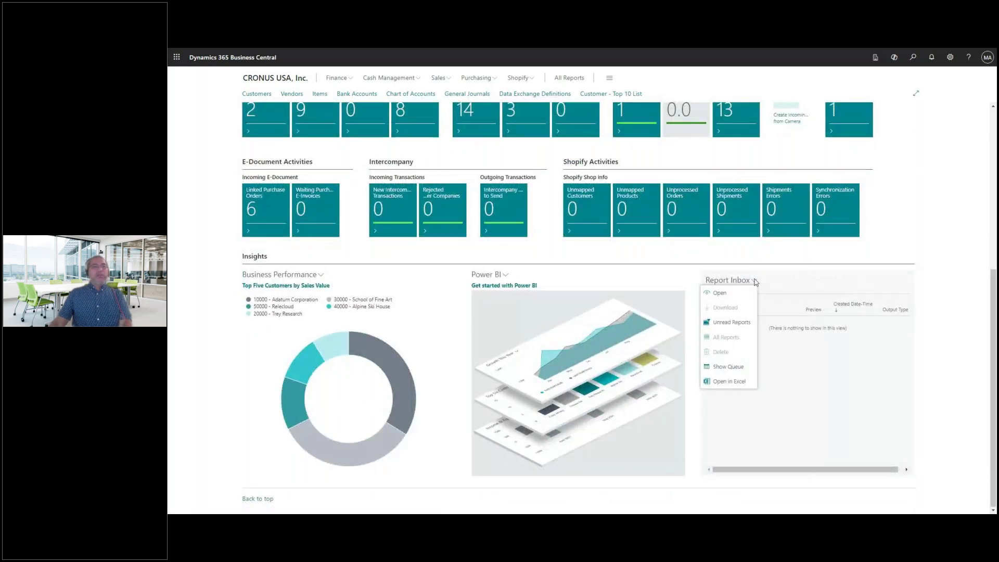
click(741, 371)
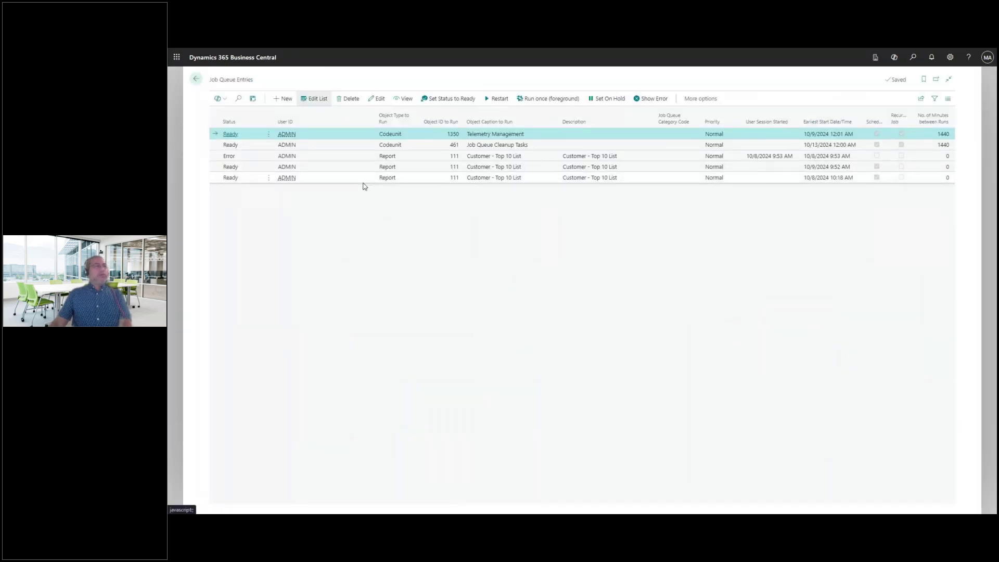
click(420, 159)
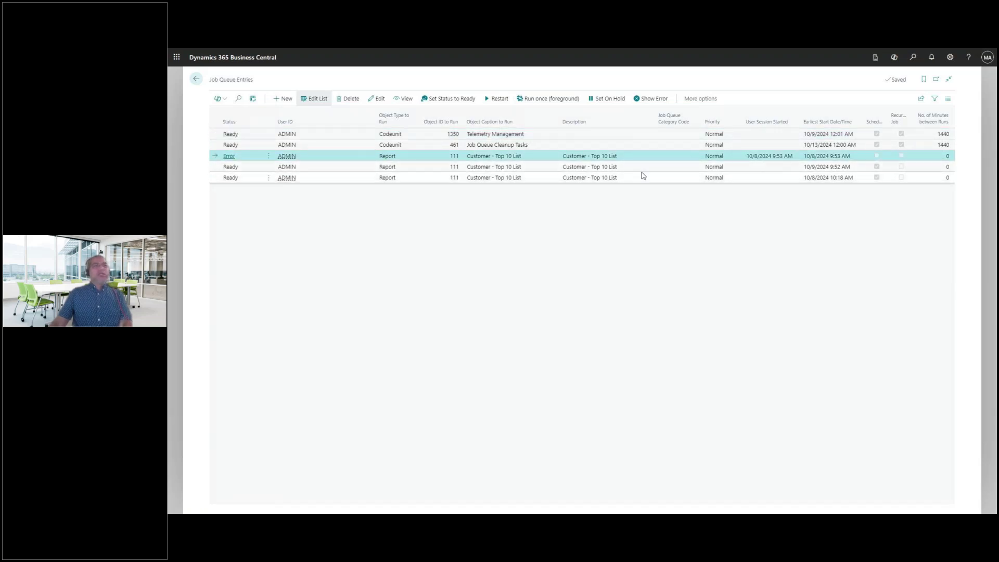
click(748, 178)
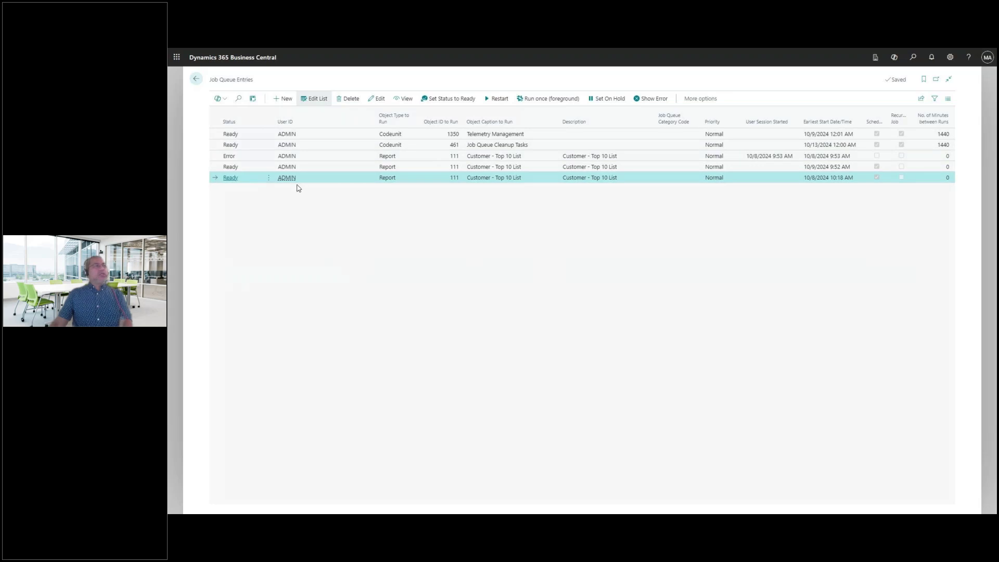
click(197, 81)
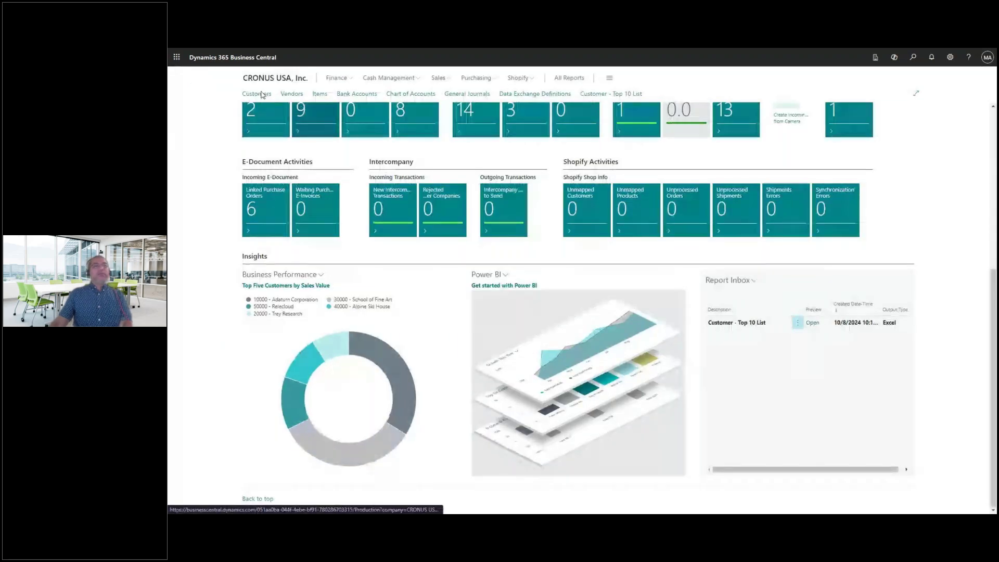
Step: Download the Report Inbox's Customer - Top 10 List output as 'Customer - Top 10 List (5)' and open it
click(727, 323)
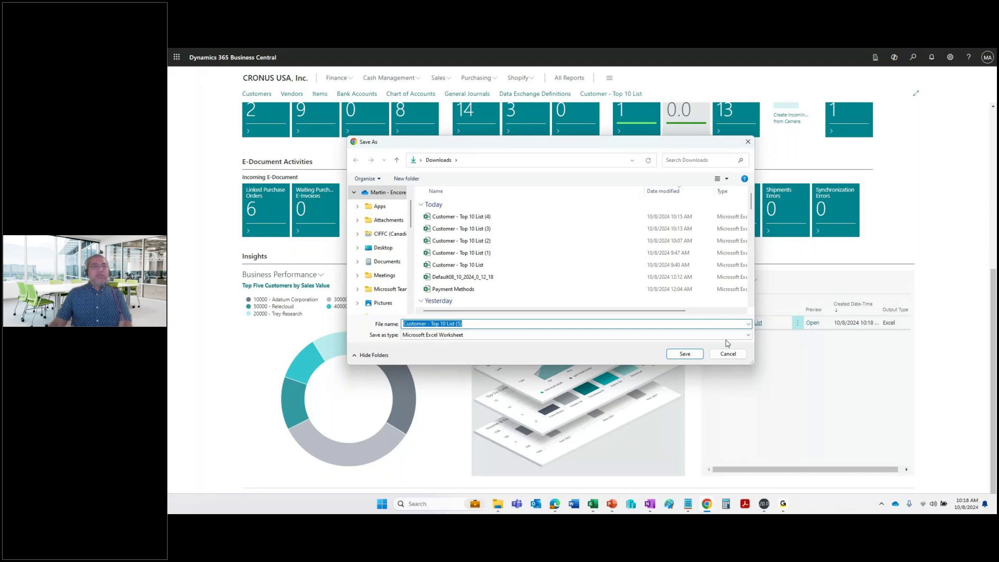
click(728, 353)
click(813, 323)
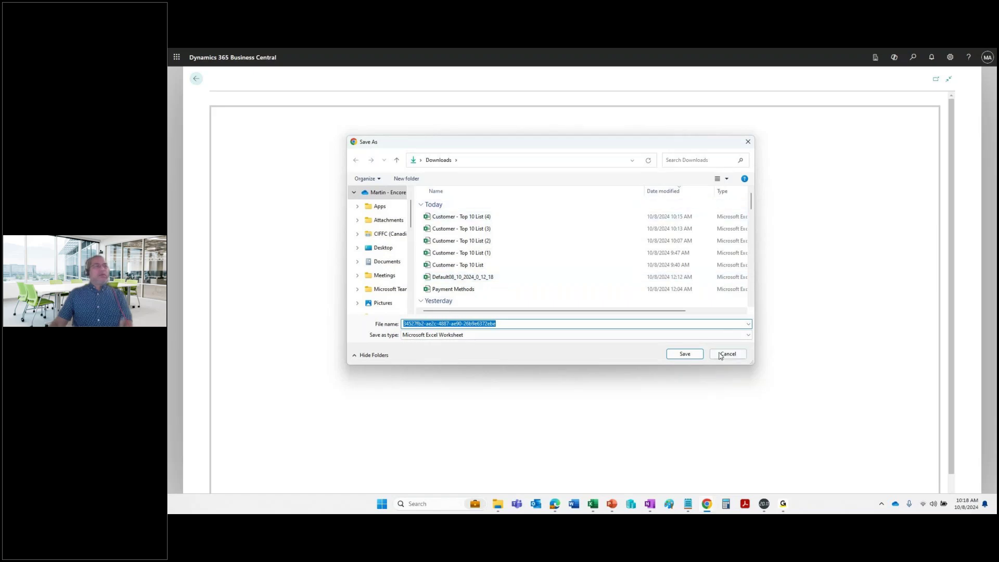
click(685, 354)
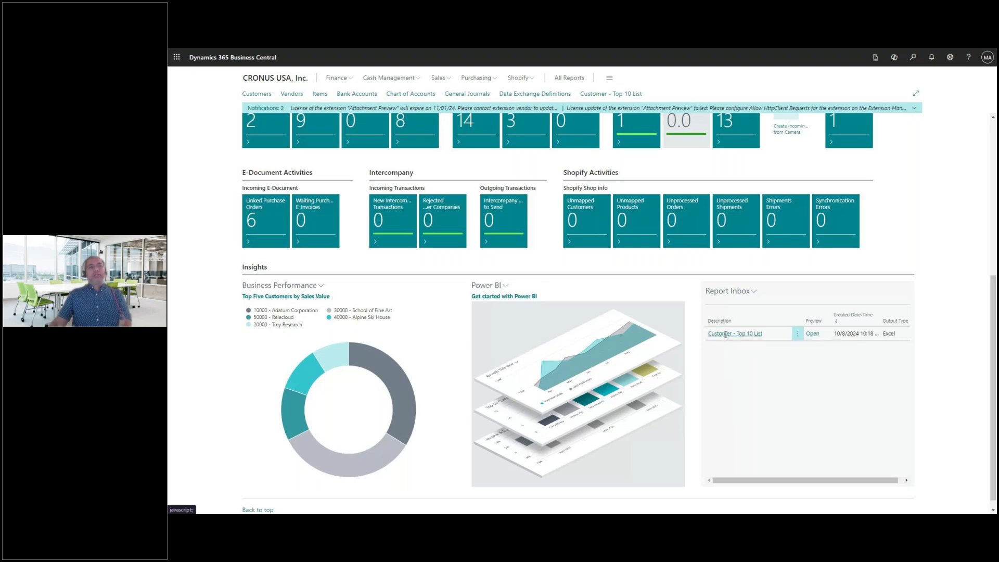
click(816, 334)
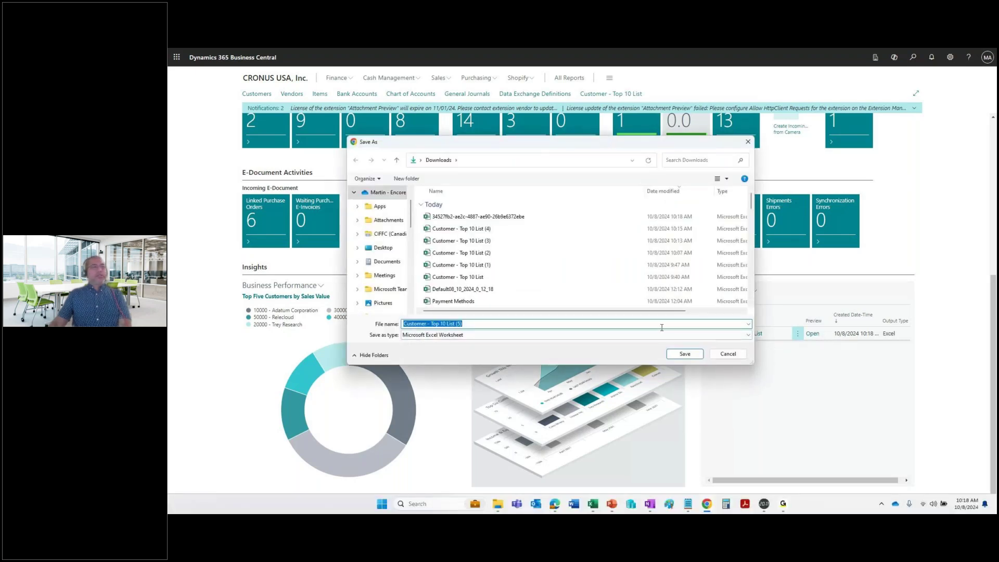
click(686, 354)
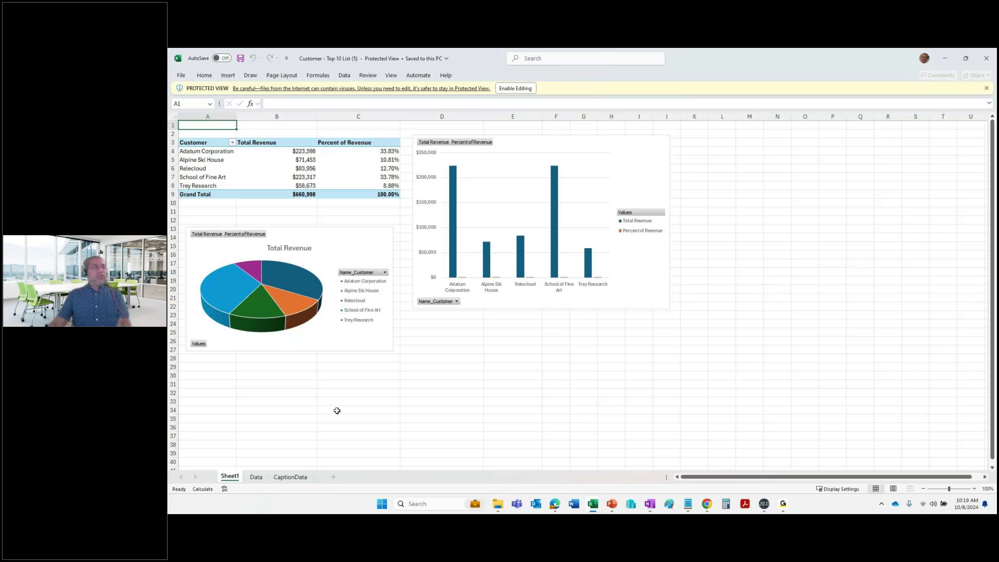
Step: Enable editing so the pivot shows Adatum Corporation at $323,678 and a $761,078 total
click(518, 90)
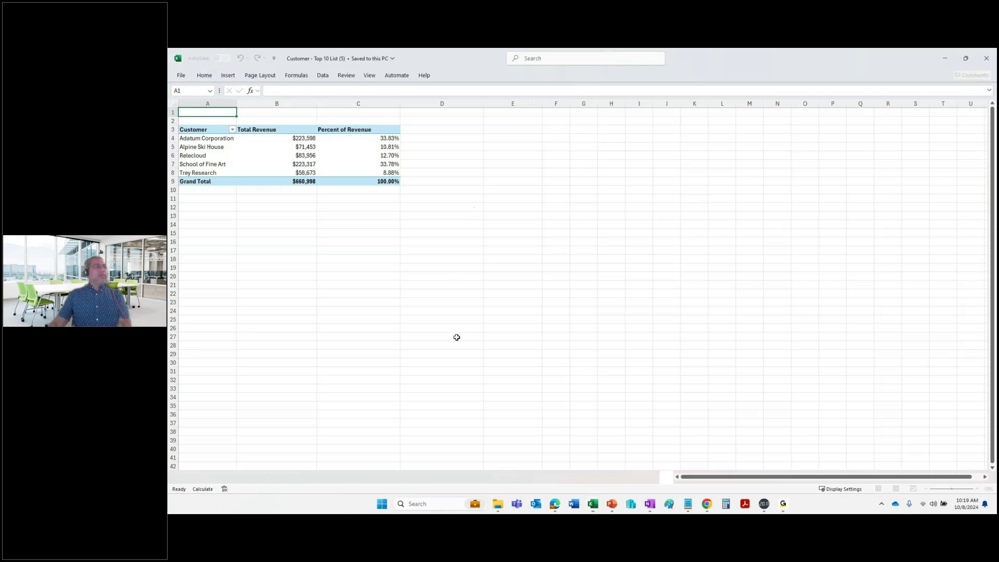
click(447, 361)
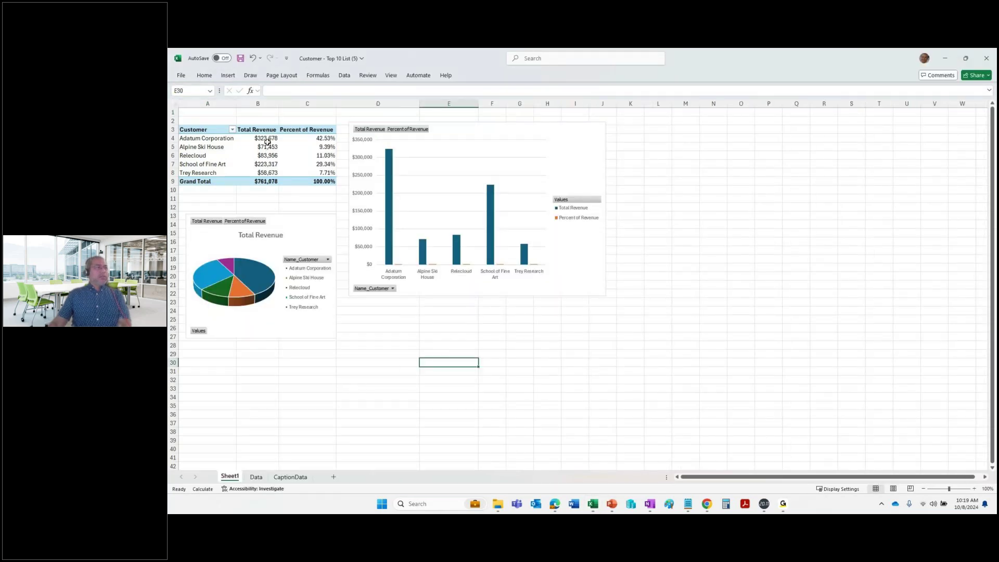
mouse_move(267, 142)
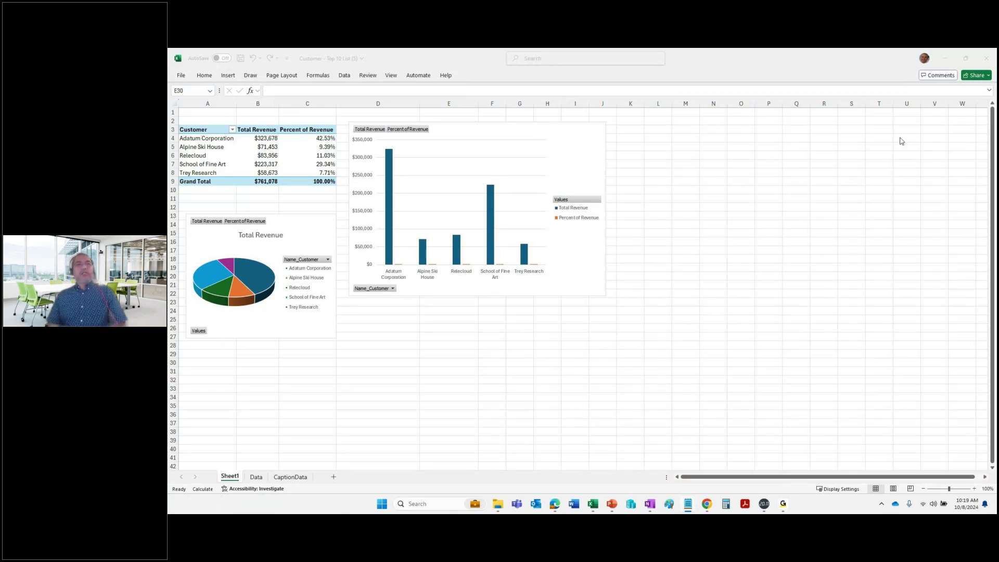
click(946, 61)
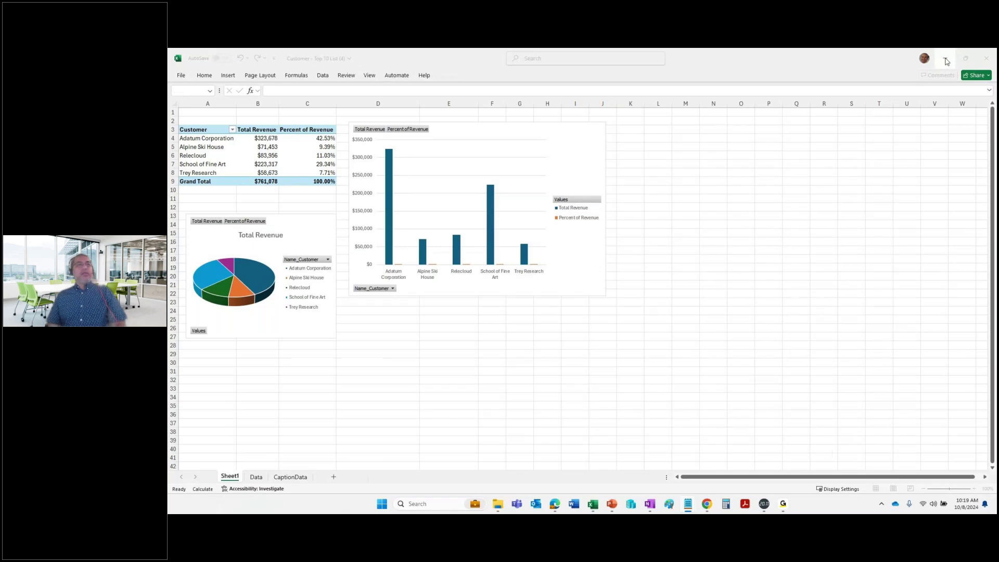
Step: Search Tell Me for 'EXCEL', list all ten Excel reports, then search 'CUSTOMER TO'
click(950, 61)
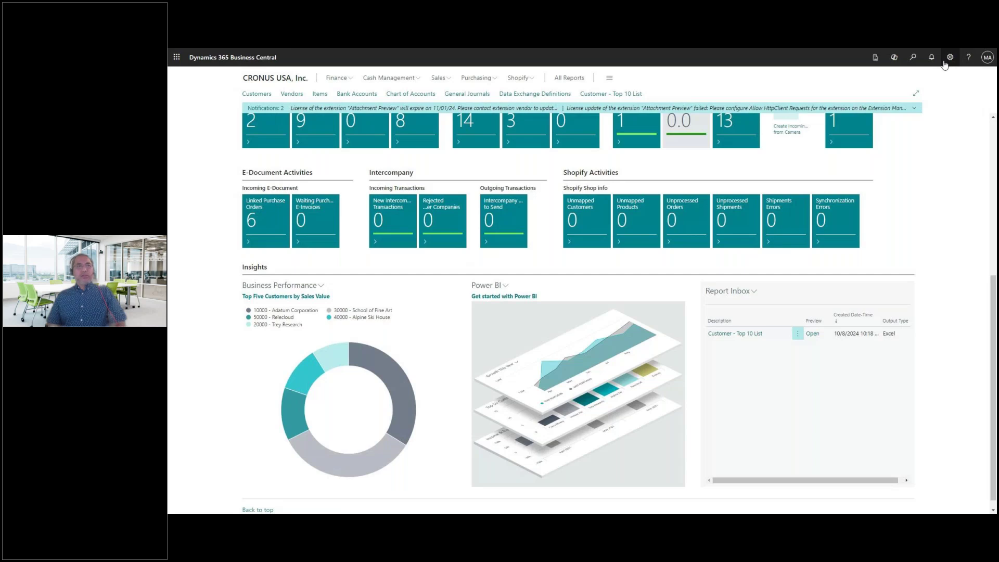
key(alt+q)
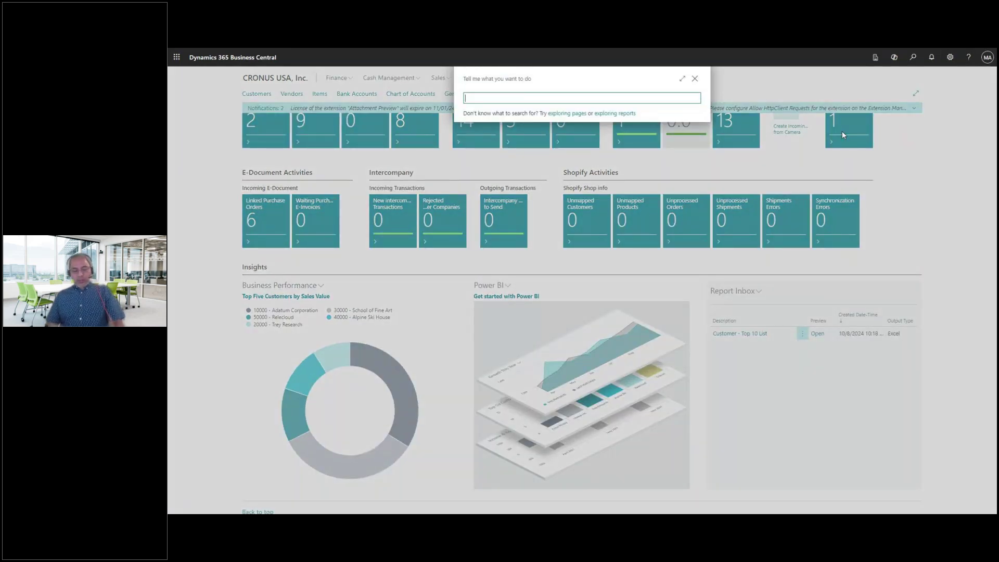
text(EXCEL)
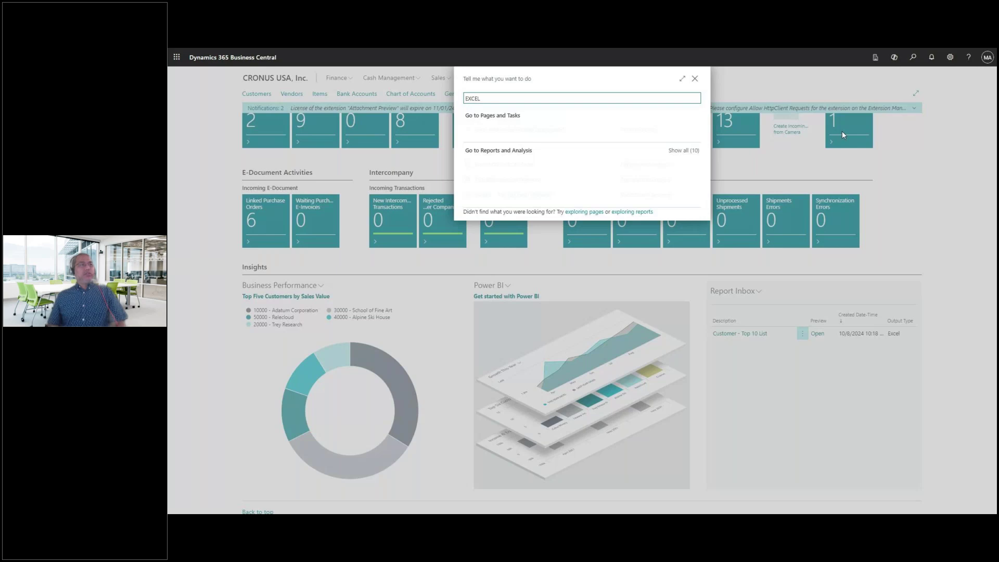
click(683, 151)
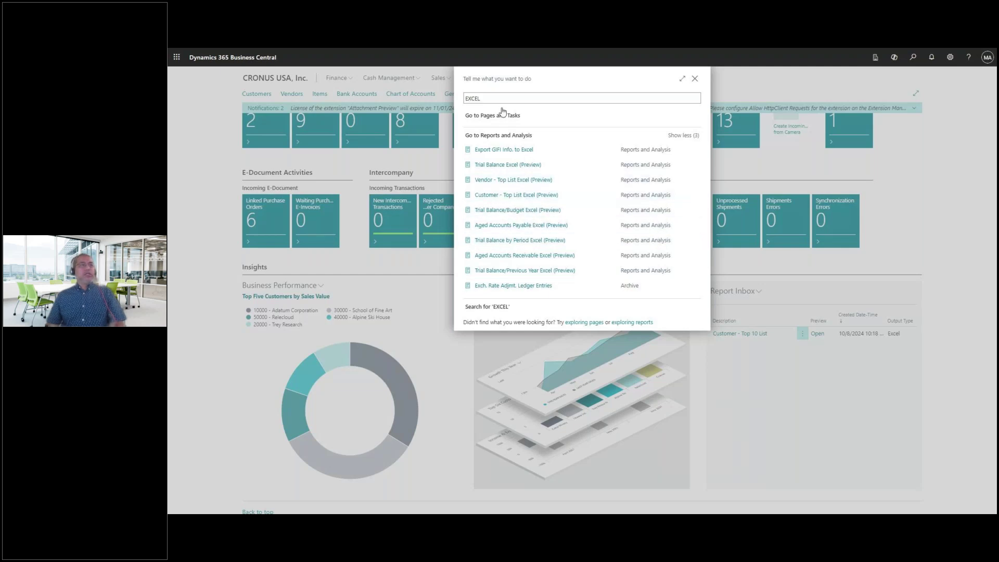
double_click(473, 99)
text(CUSTOMER TO)
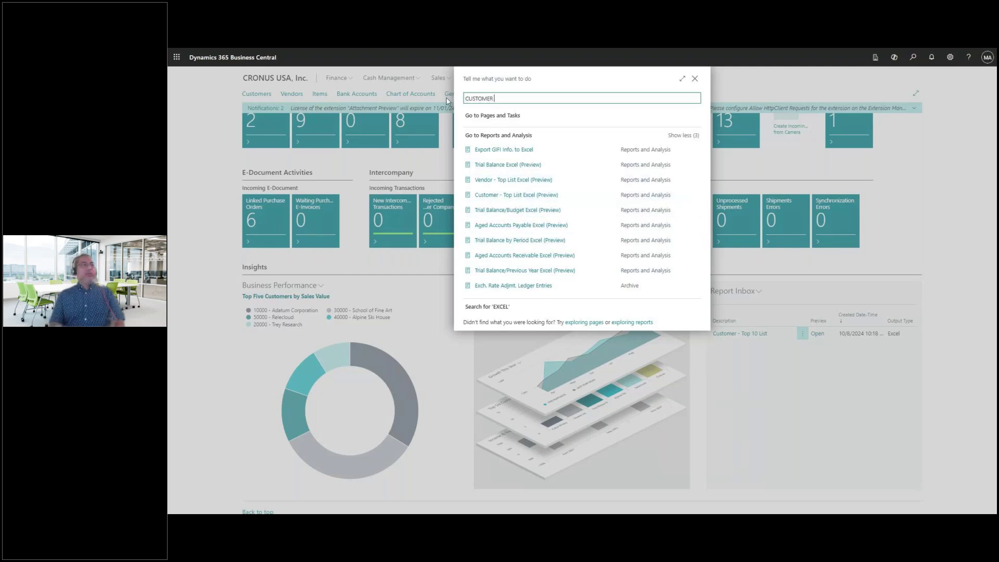